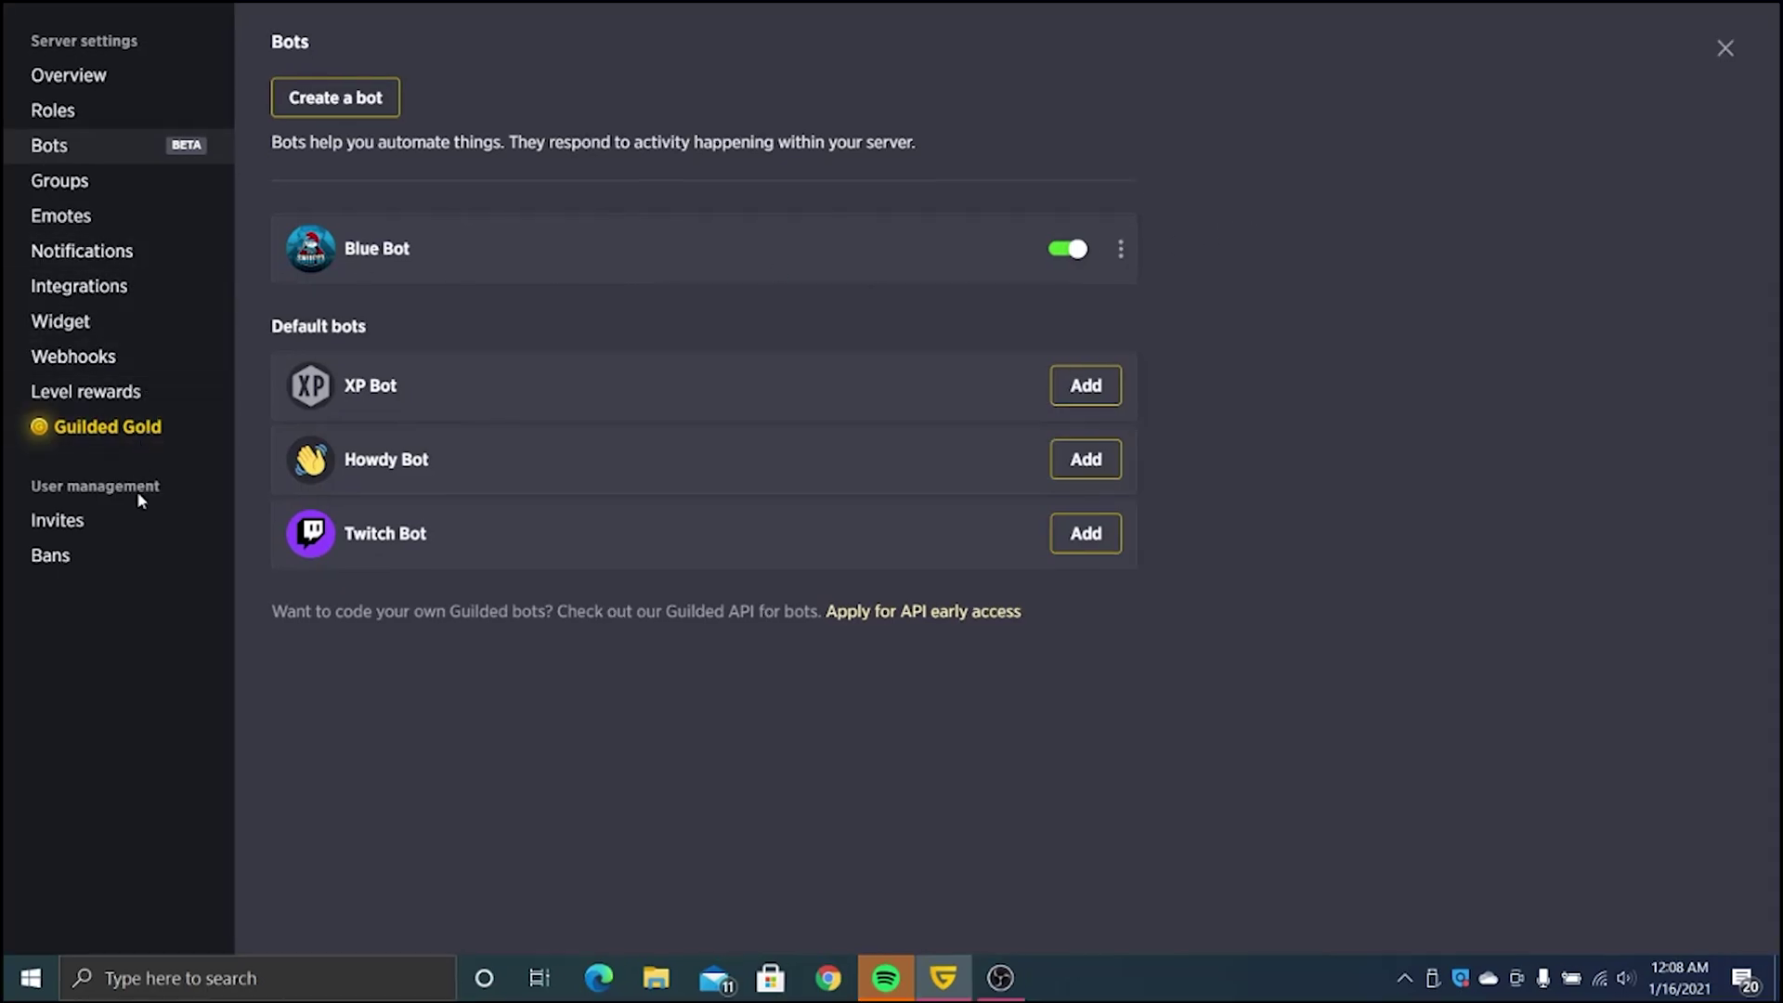
- Look over the server's integrations and examine the flows configured for Blue Bot
left_click(136, 284)
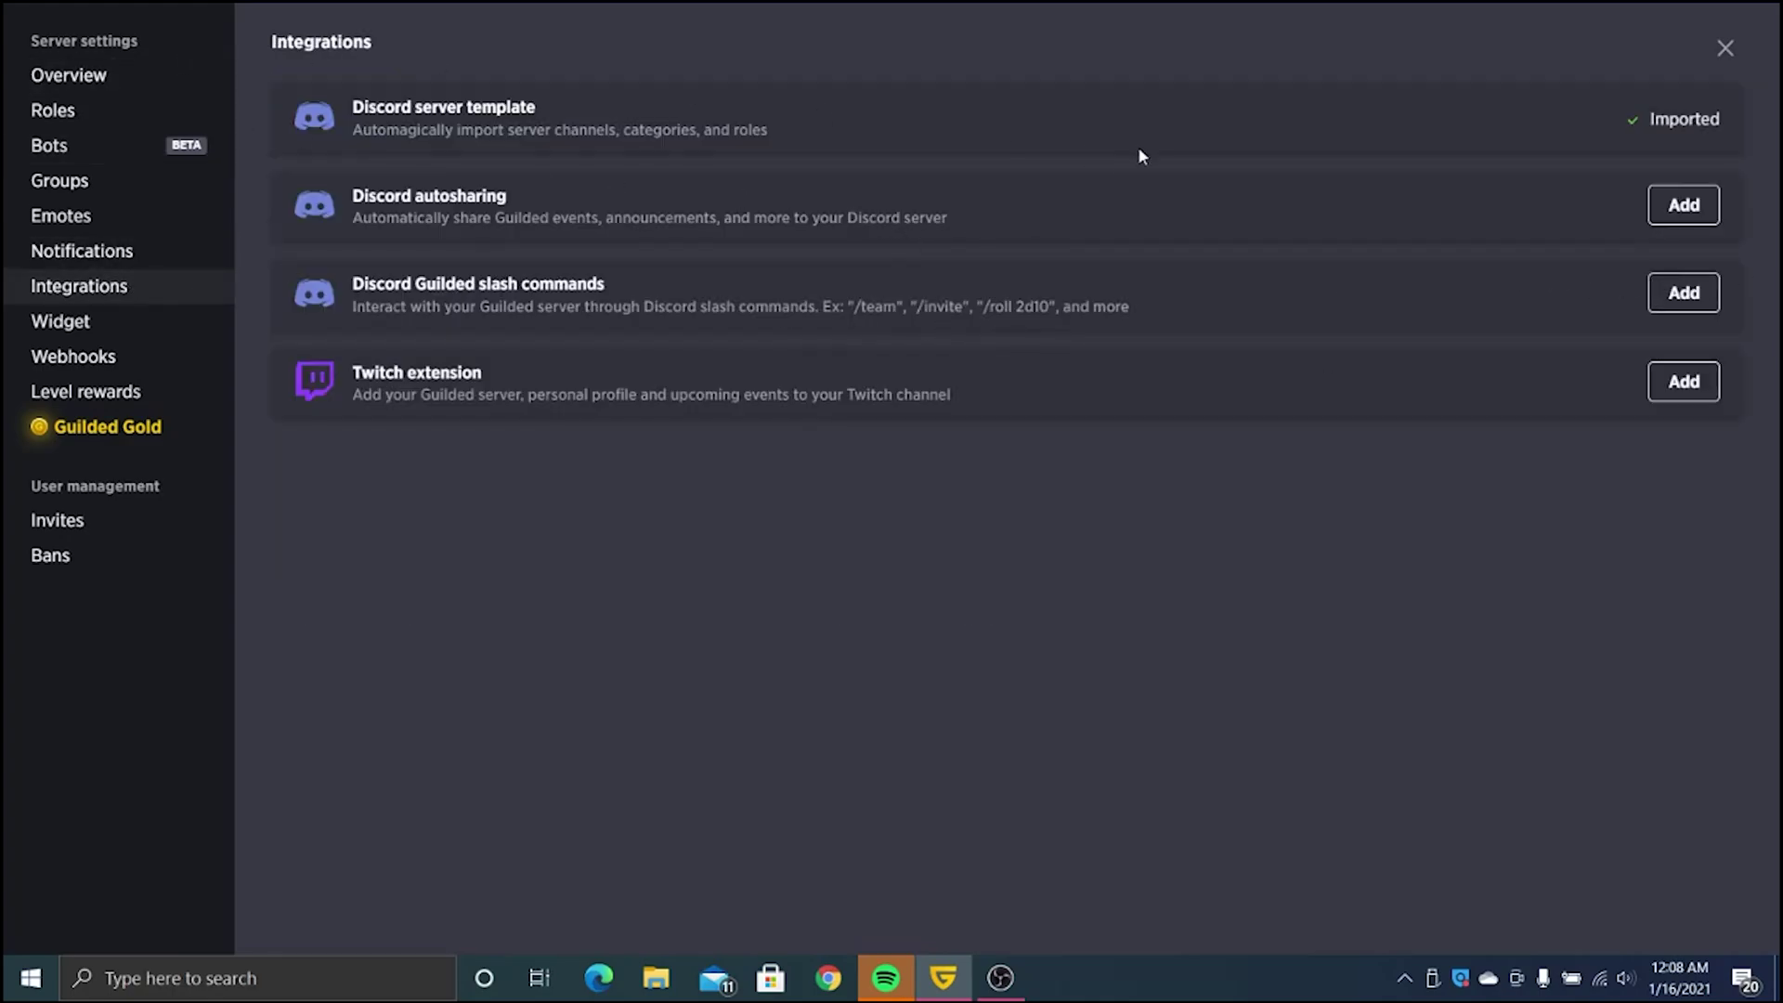
left_click(131, 140)
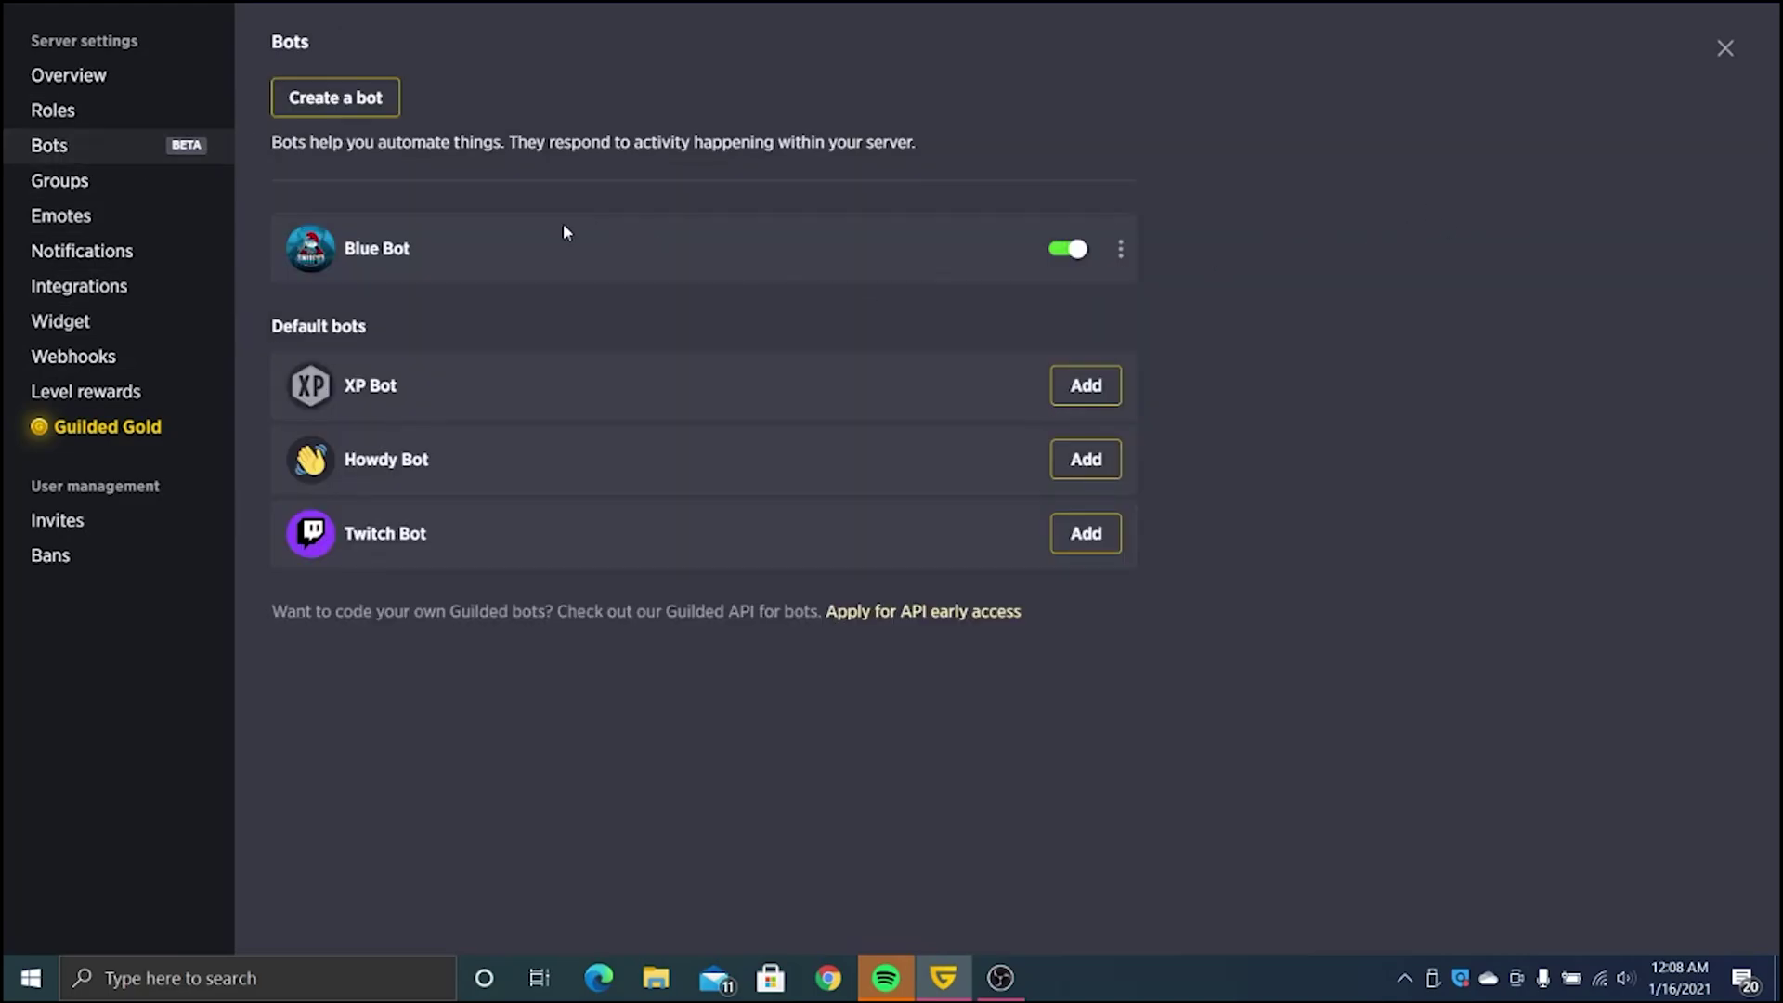
left_click(1121, 249)
left_click(1150, 290)
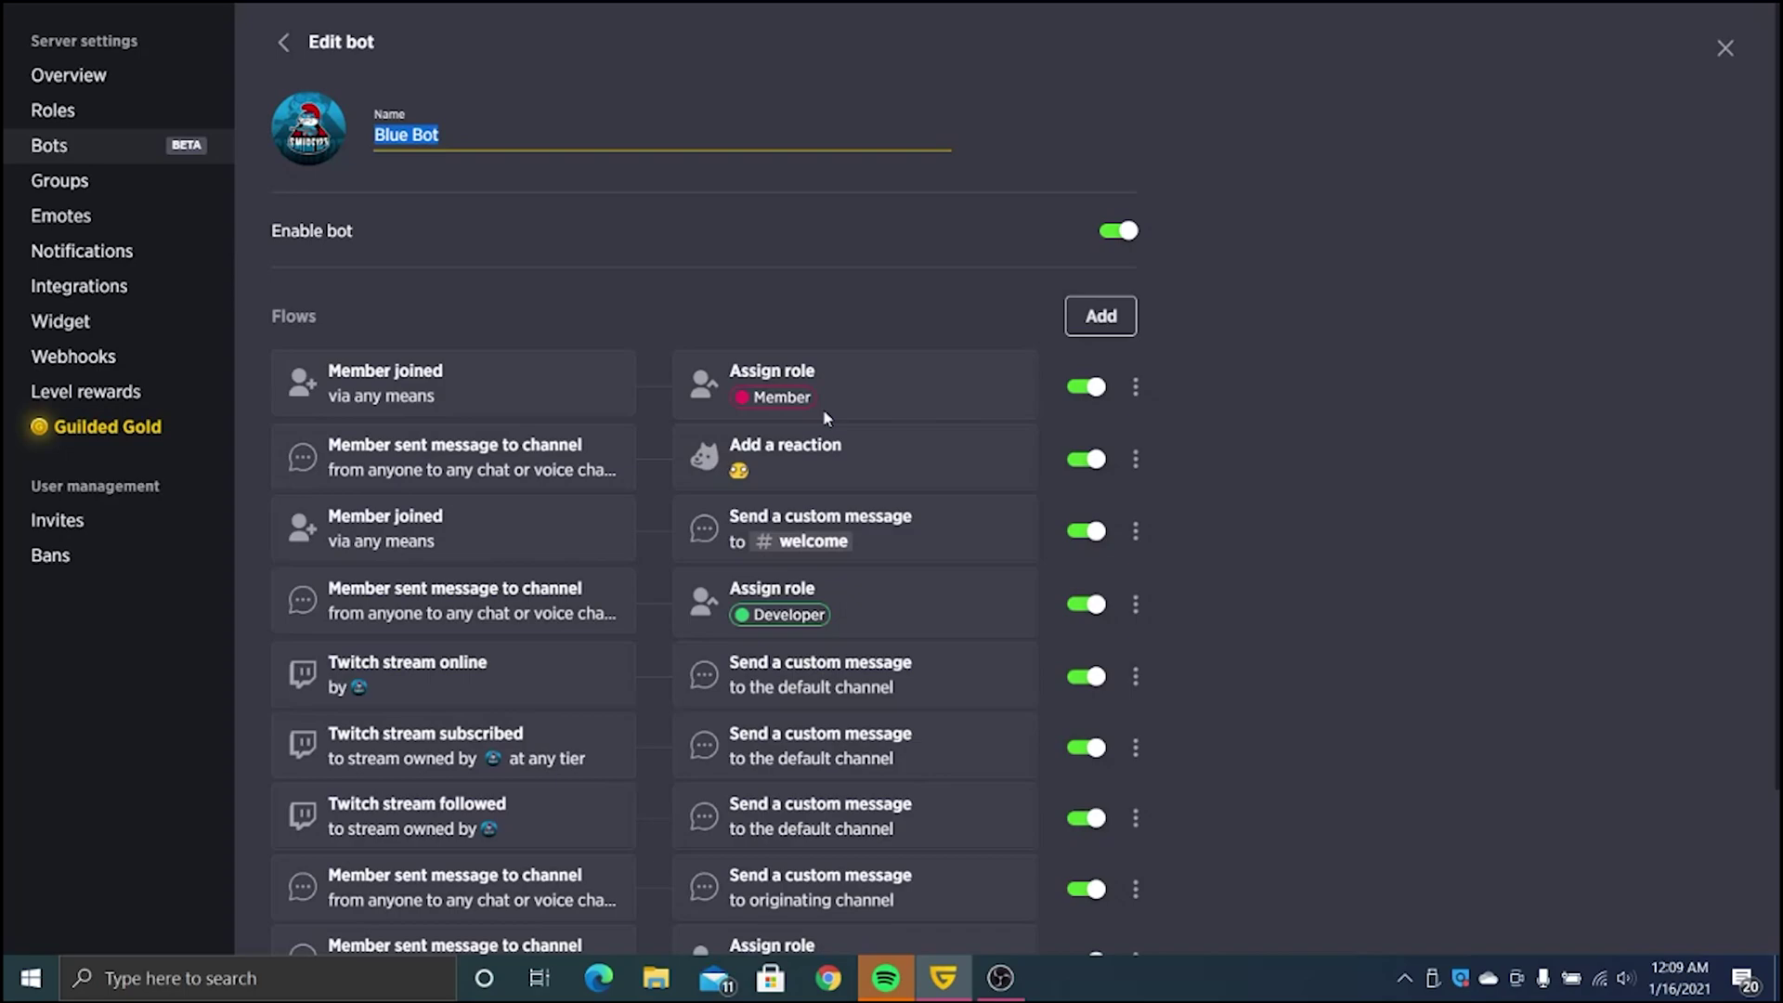
scroll(825, 416, "down", 2)
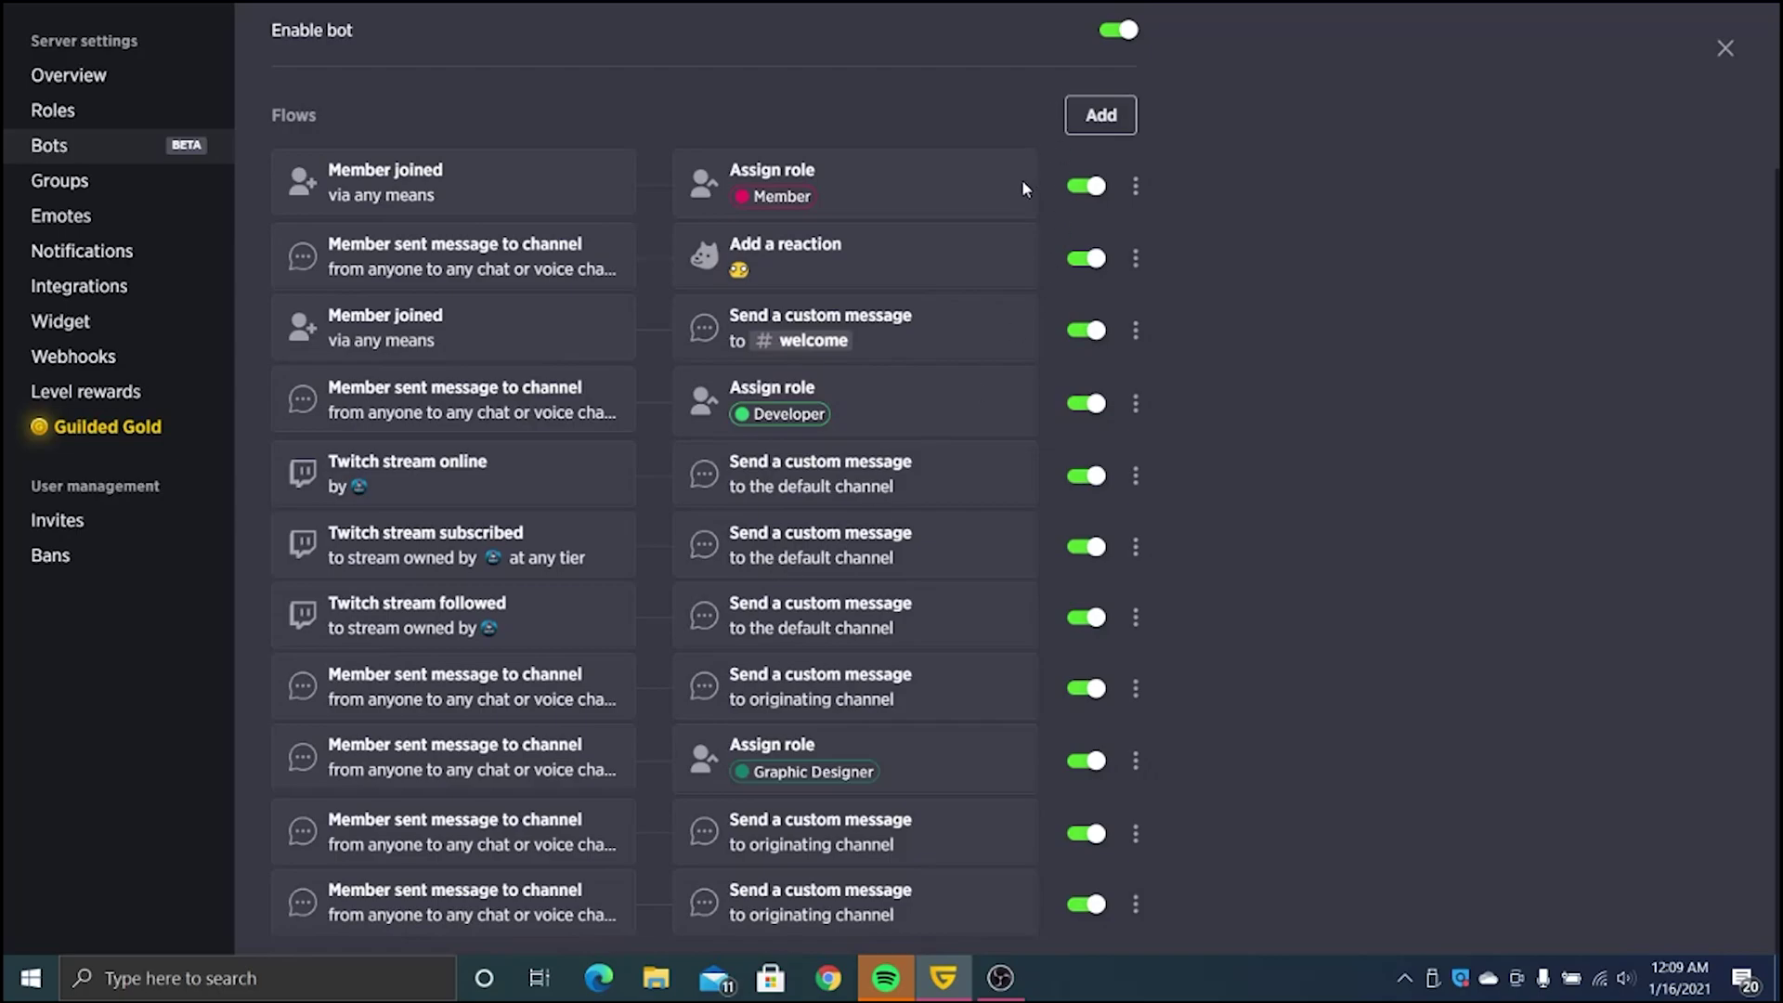
left_click(1719, 54)
- Start creating a new bot in the server settings and name it BotZ
left_click(353, 77)
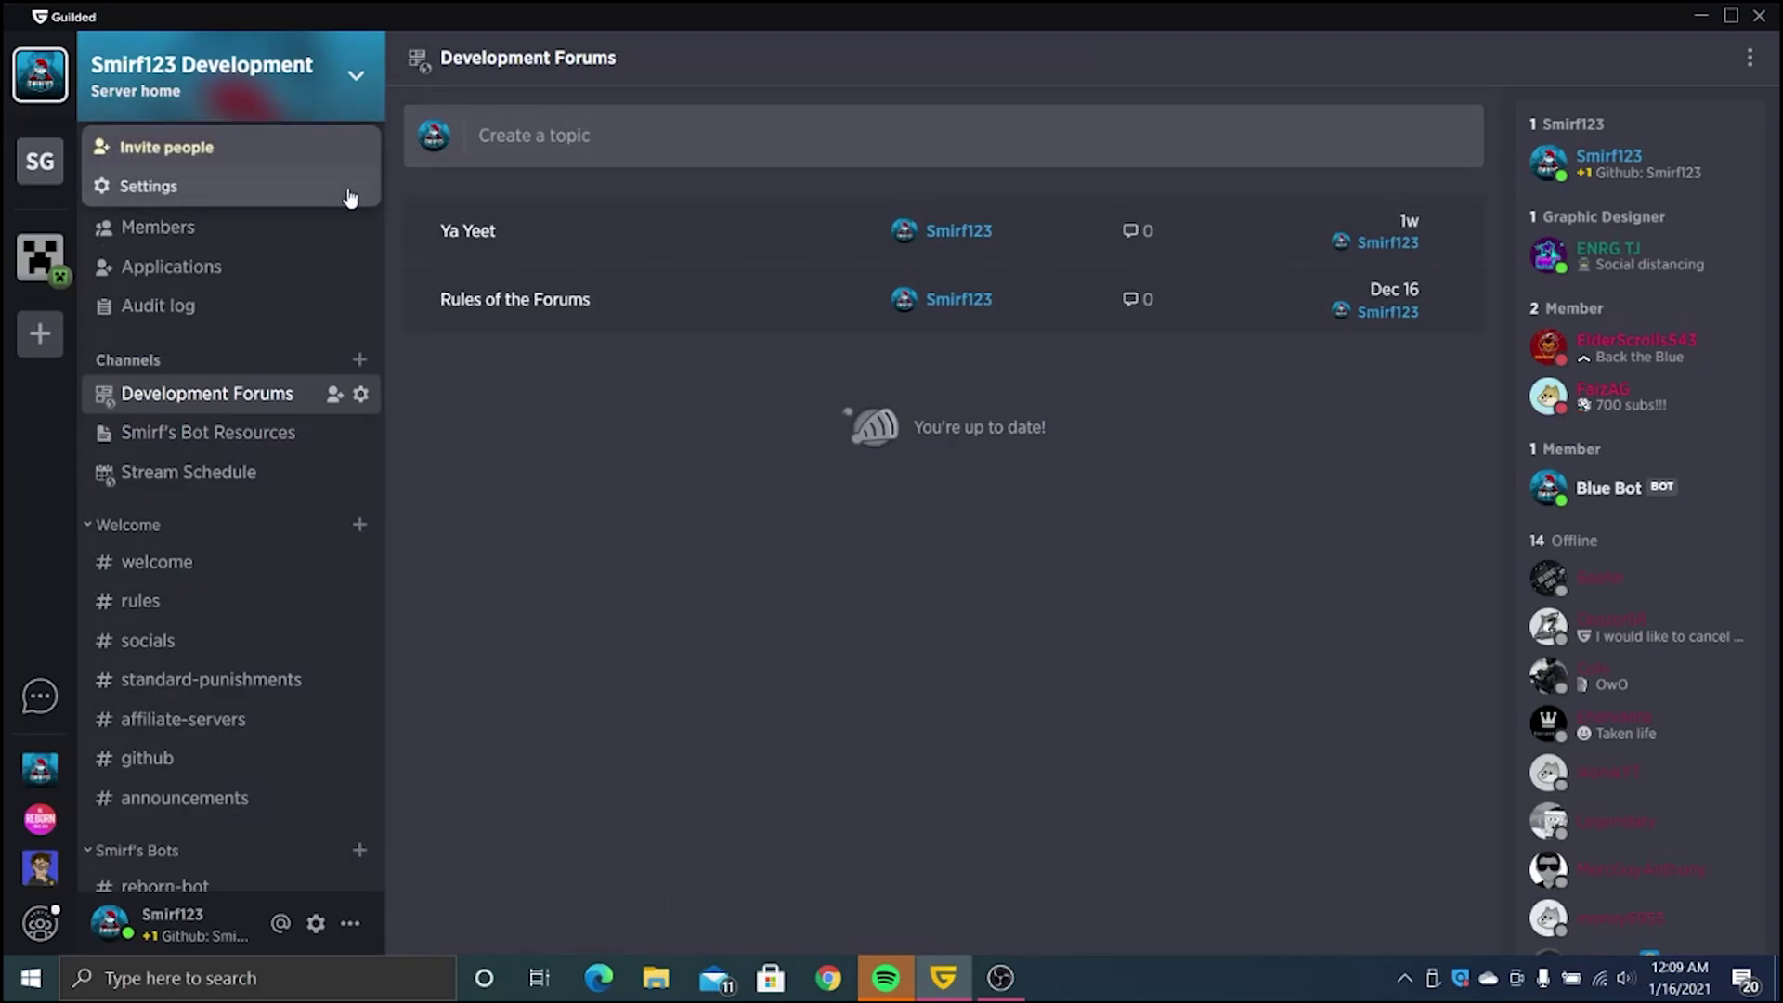
left_click(350, 197)
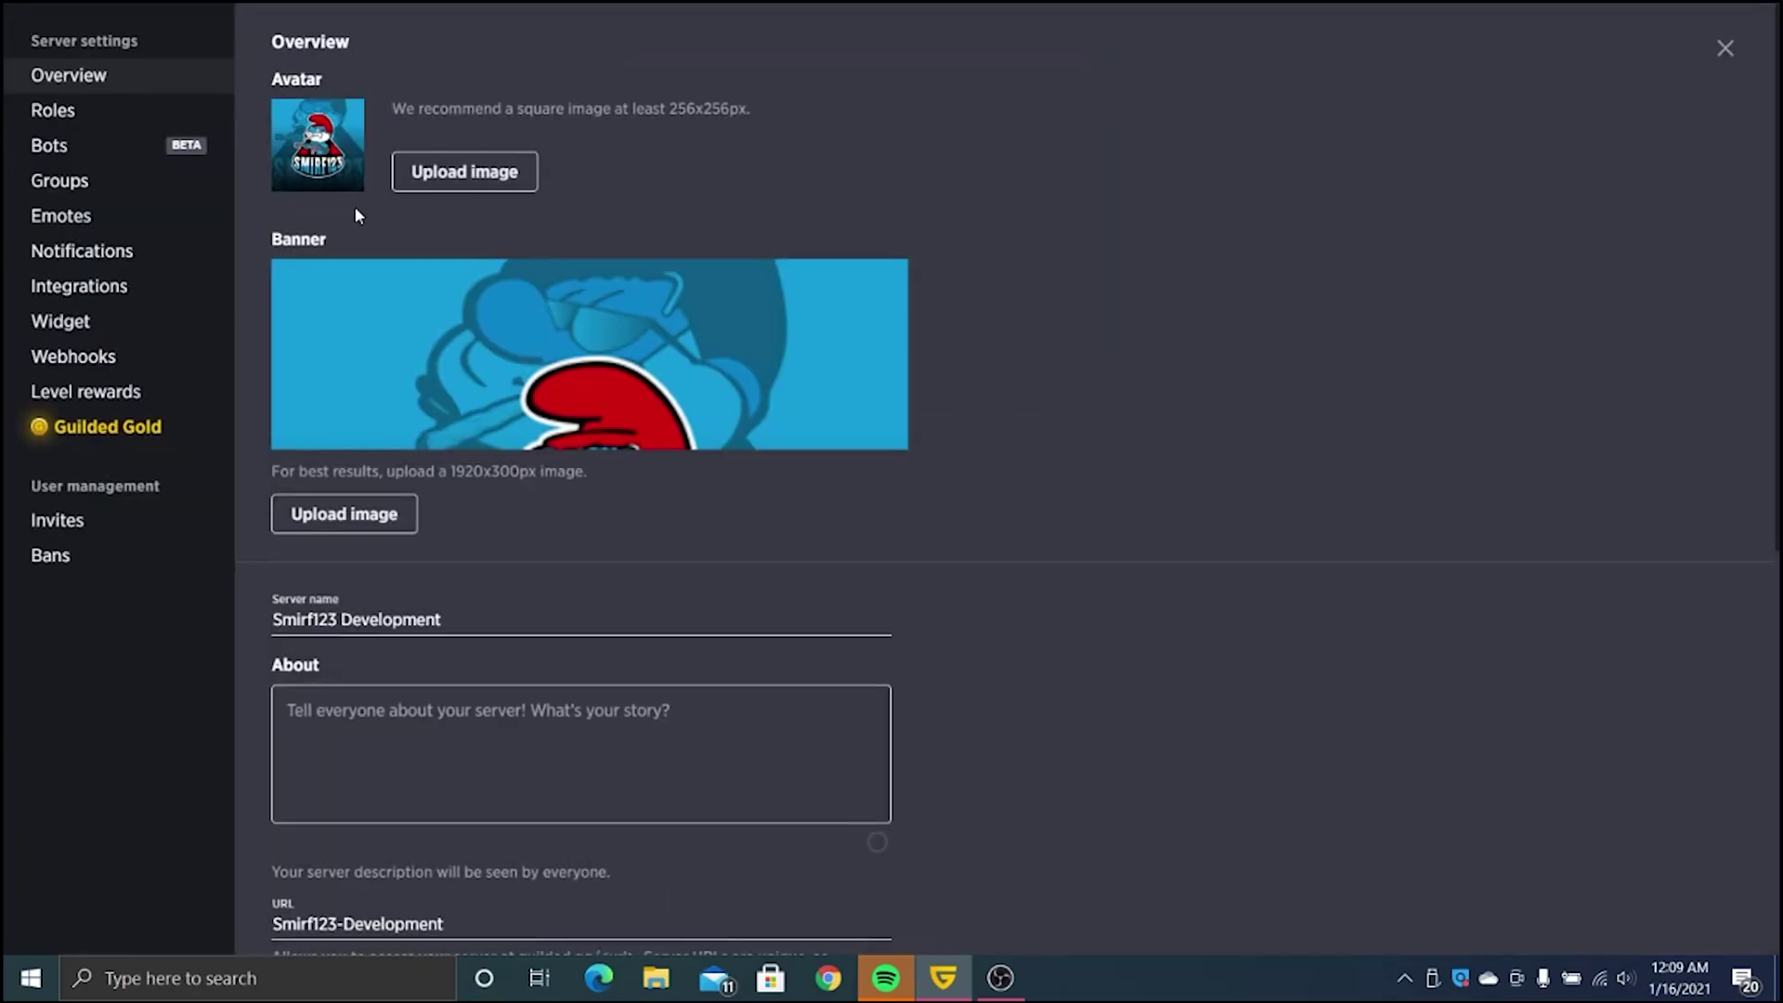
left_click(139, 160)
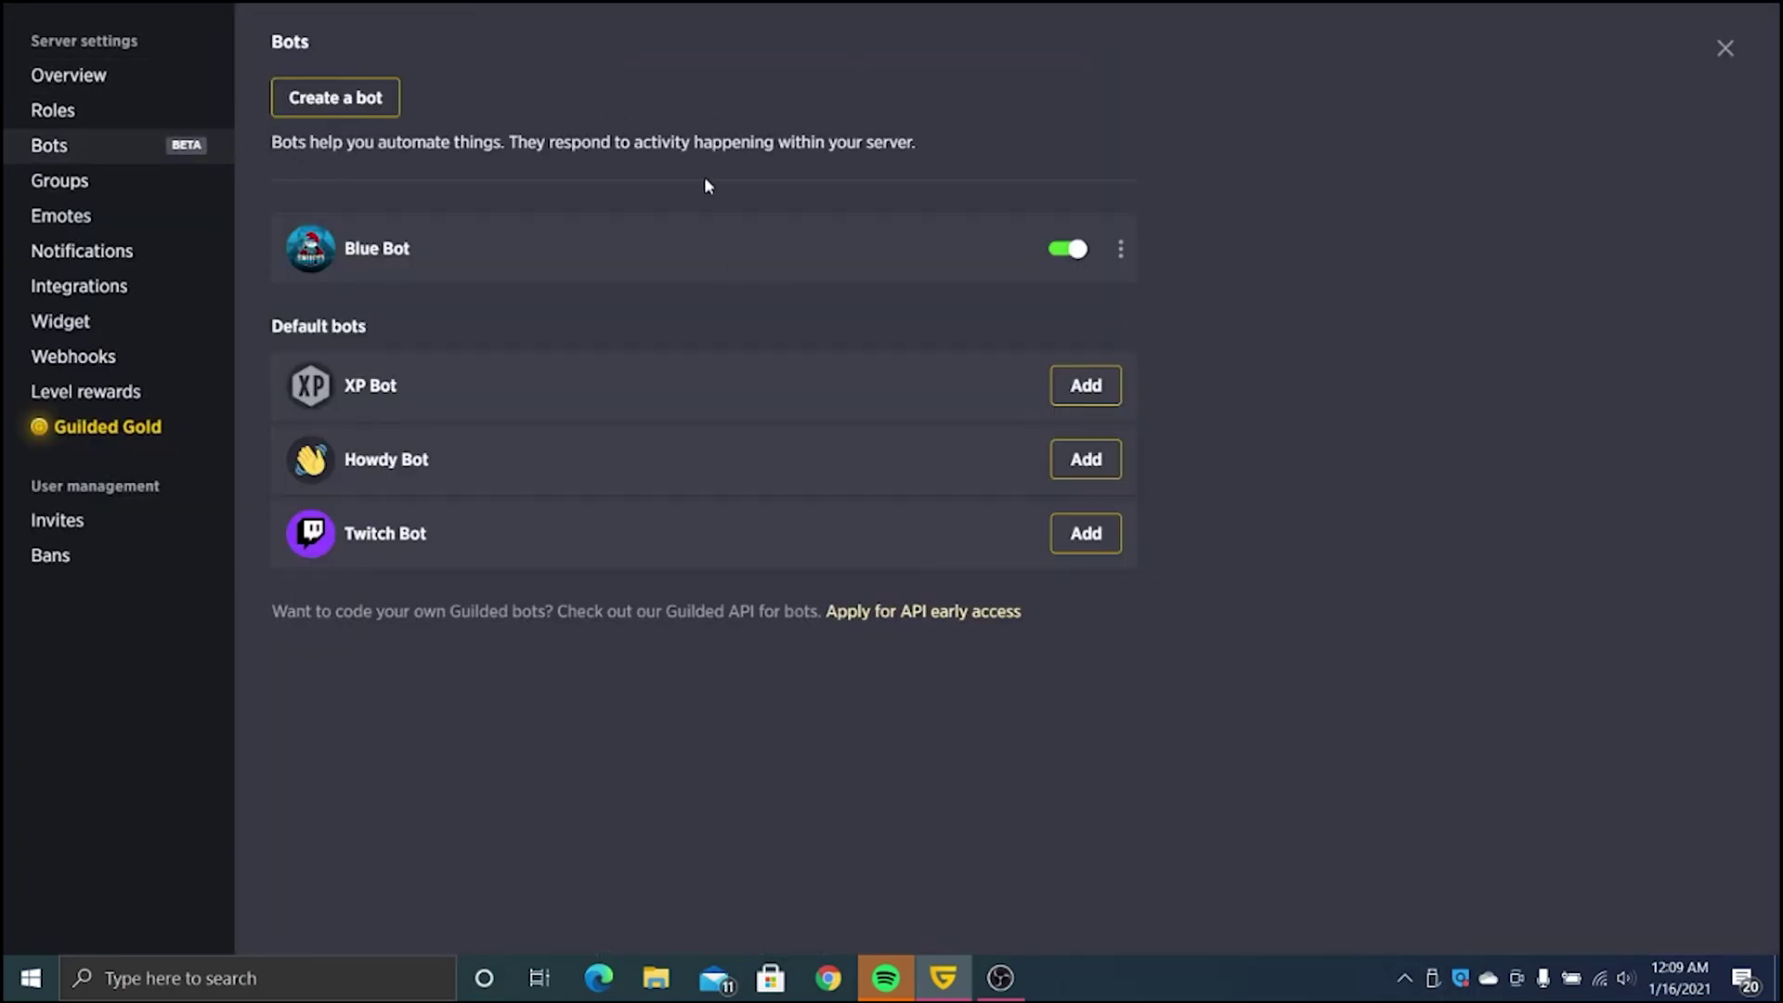
left_click(362, 84)
left_click(590, 131)
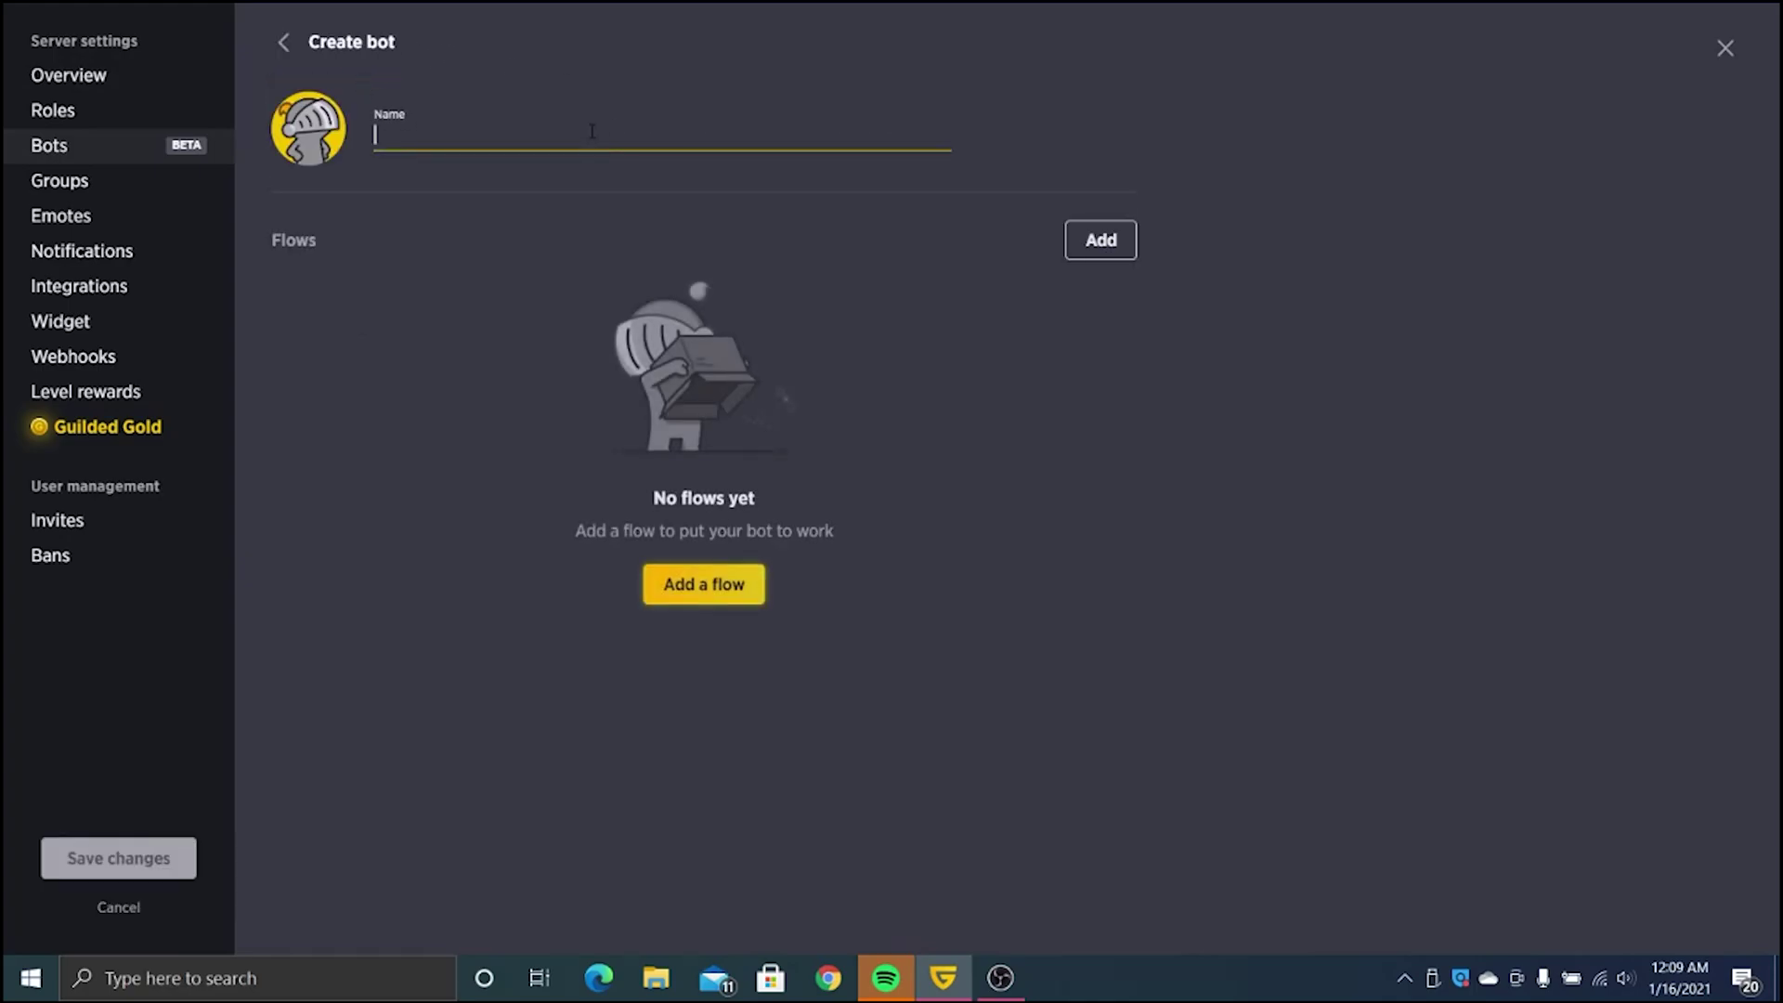
type("BotZ")
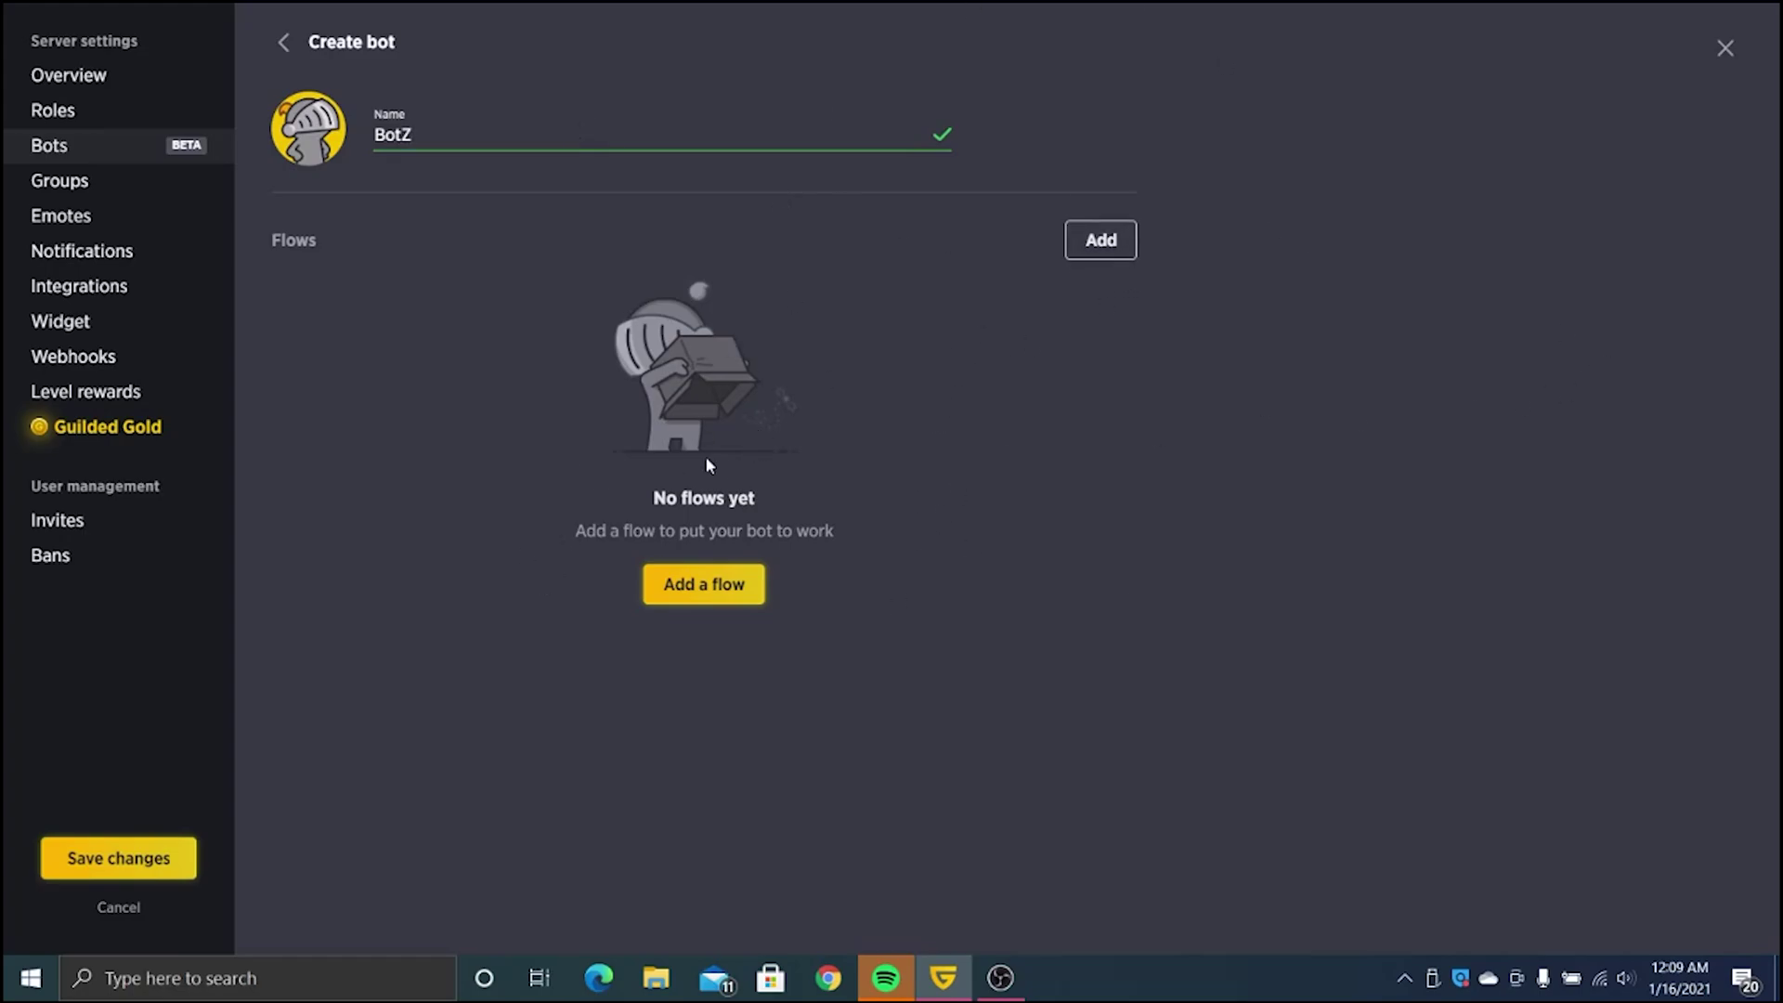
- Add a flow to BotZ triggered when any member sends the exact message "?meme" in any chat or voice channel
left_click(710, 593)
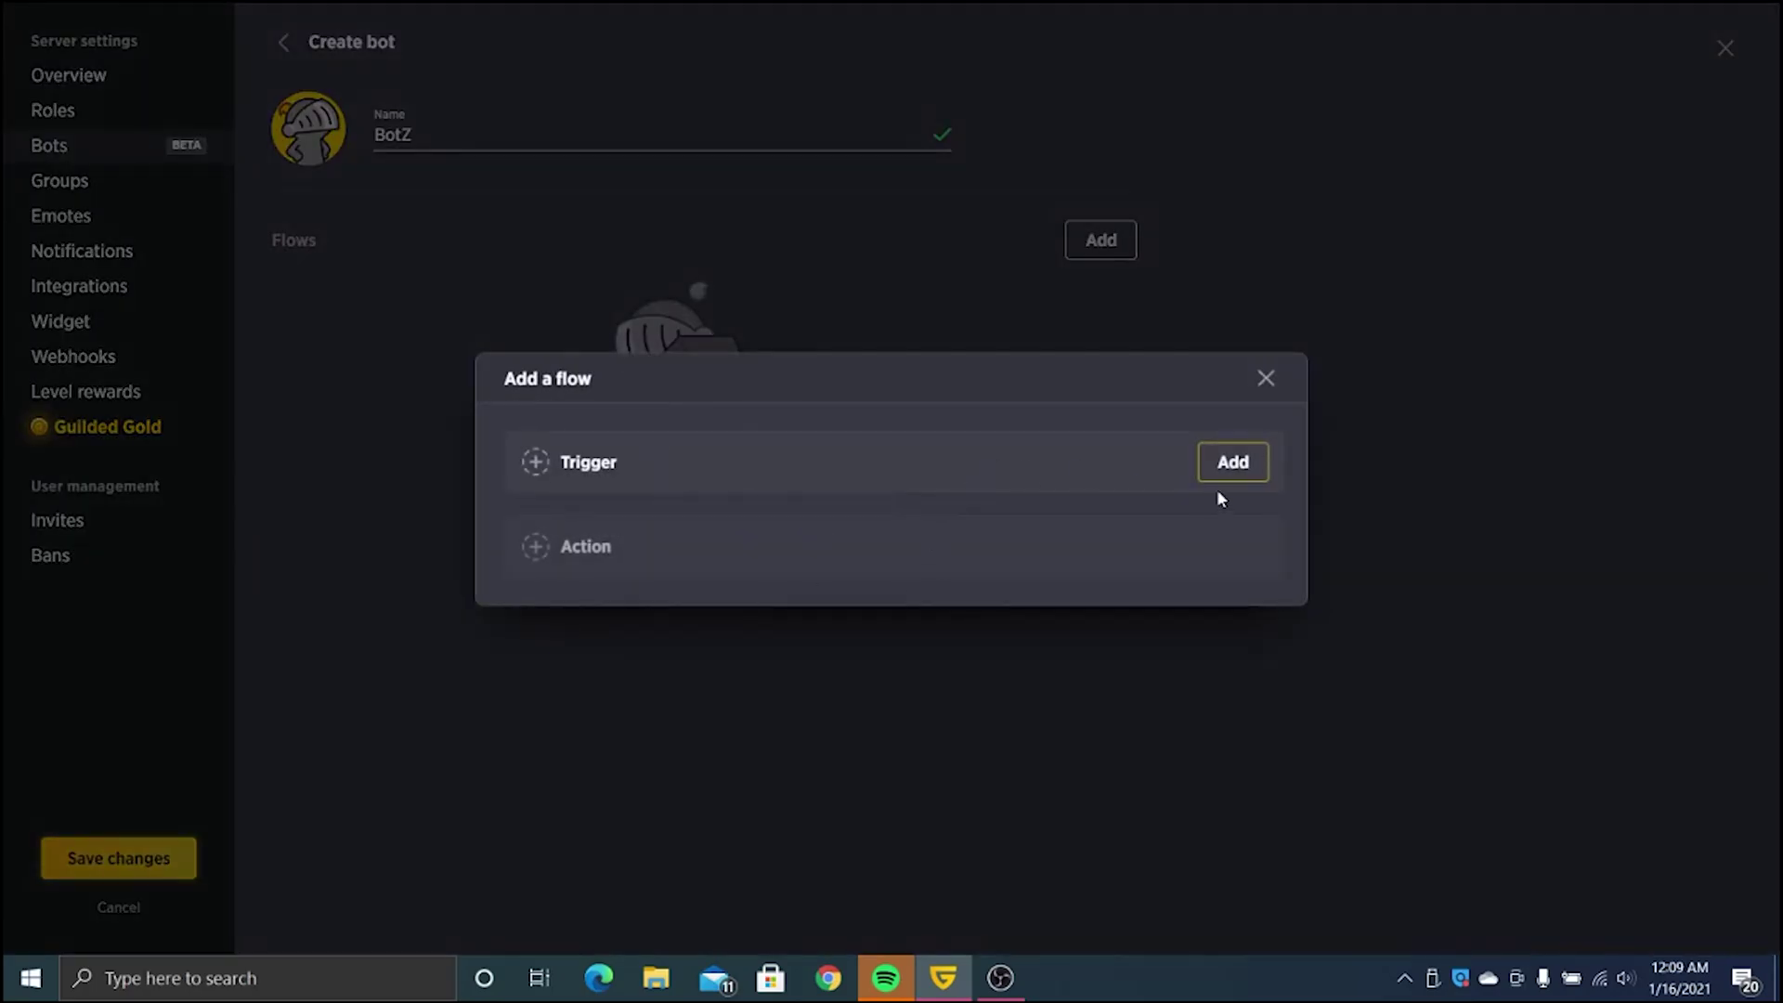
left_click(1110, 465)
scroll(717, 498, "down", 15)
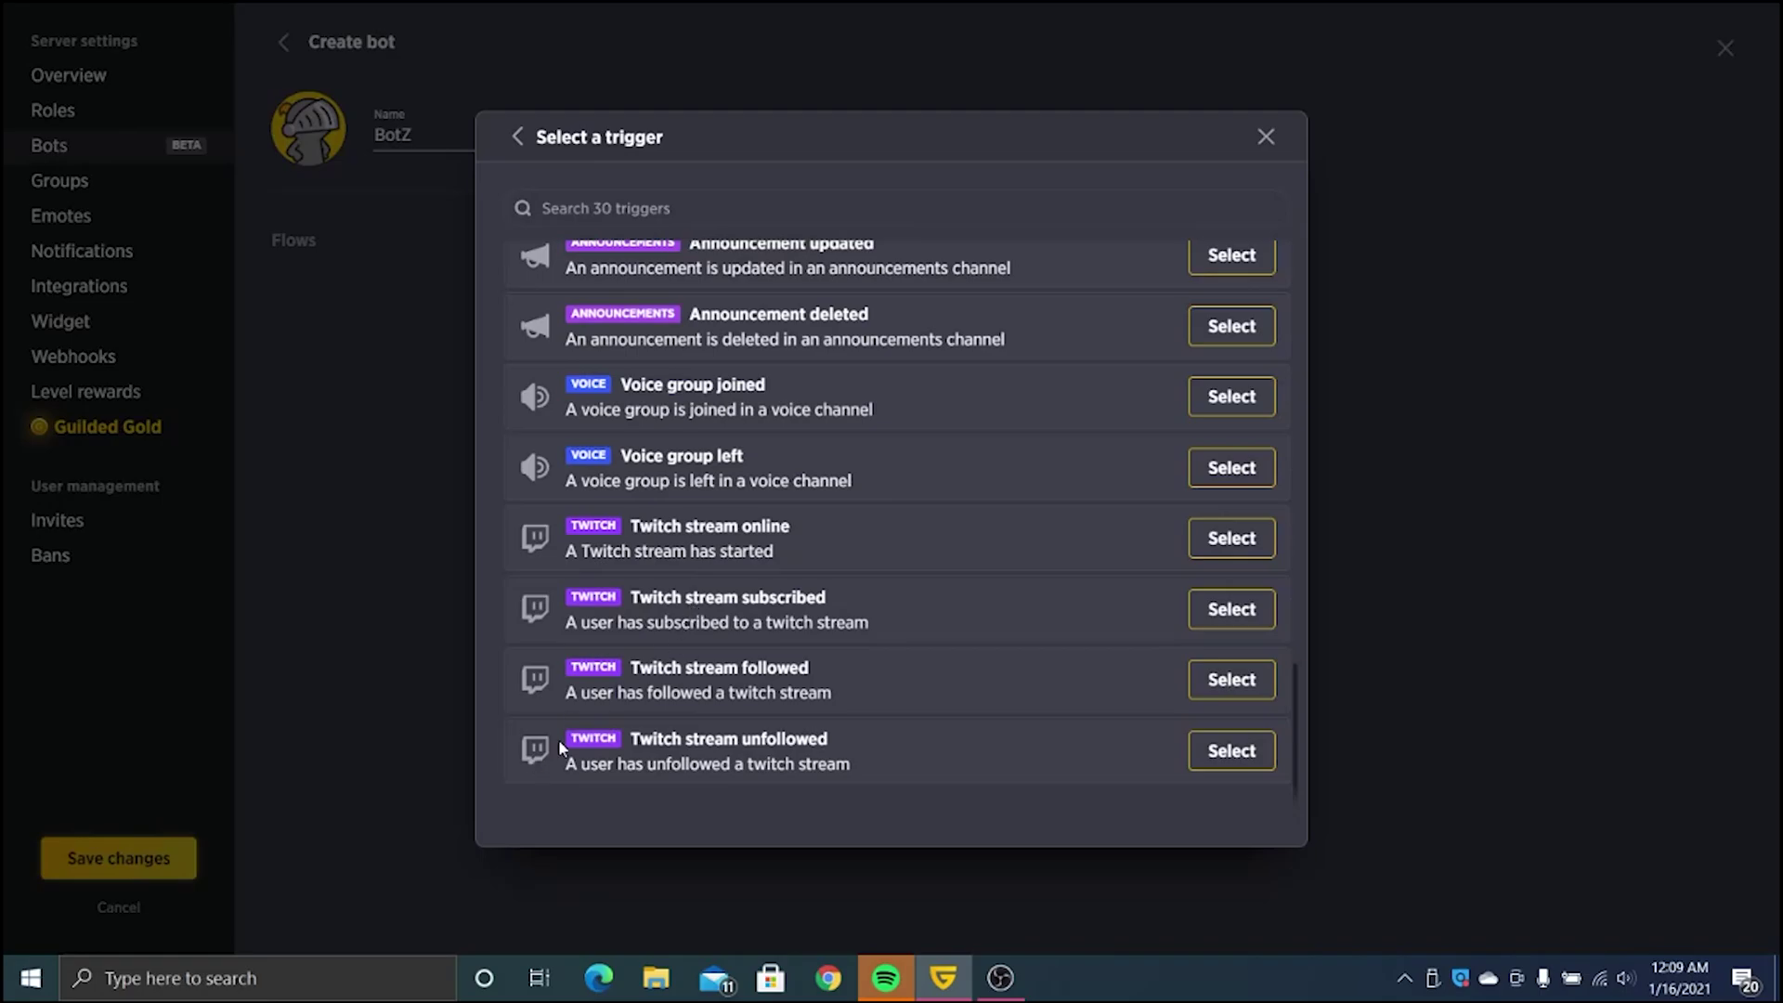
scroll(1194, 638, "up", 15)
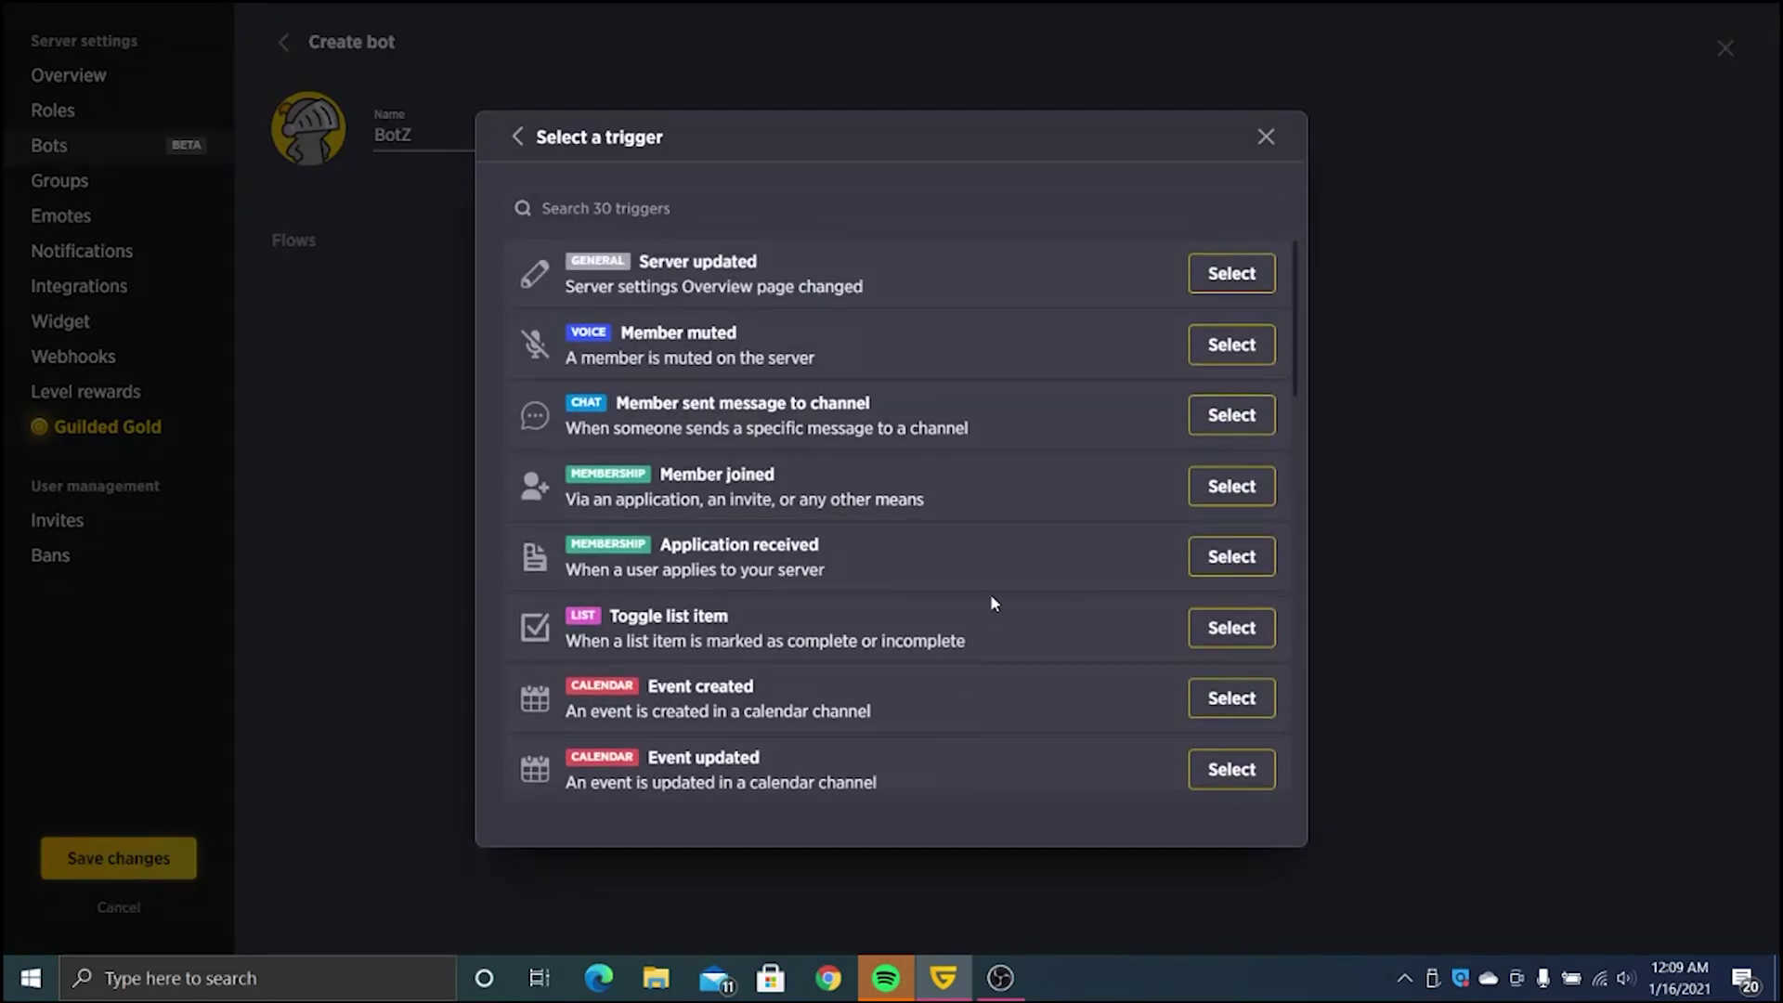
left_click(1228, 414)
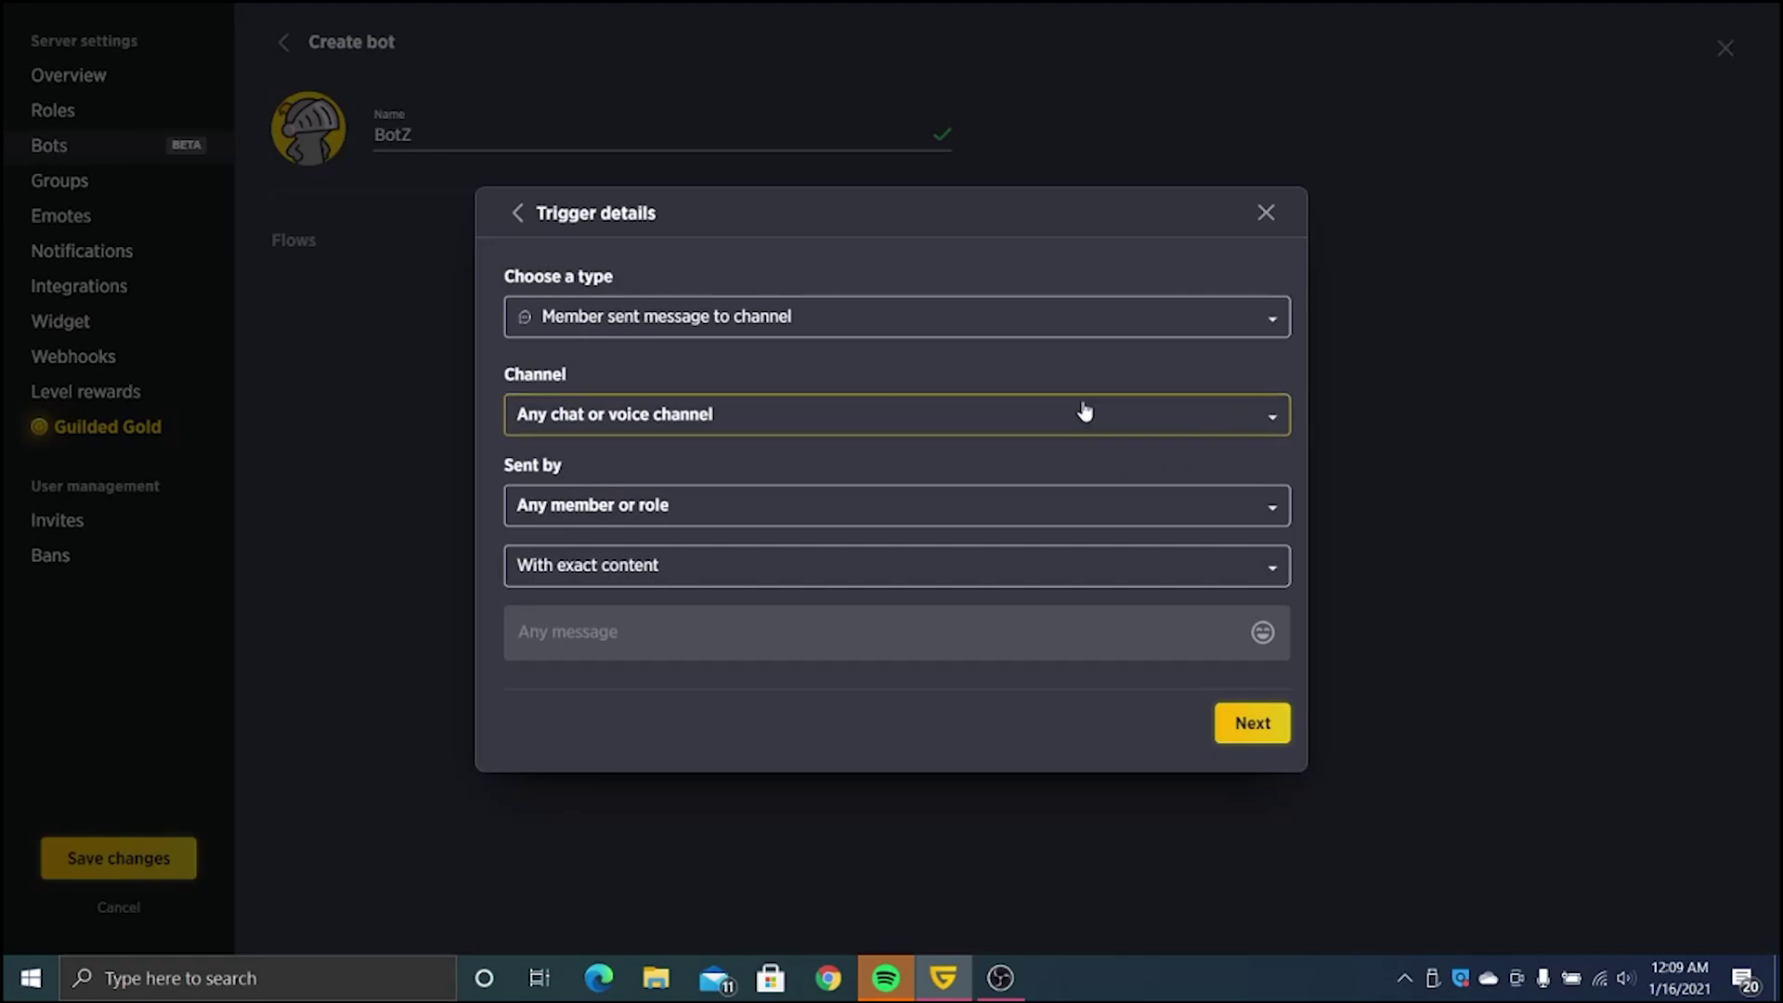
left_click(1001, 627)
type("?meme")
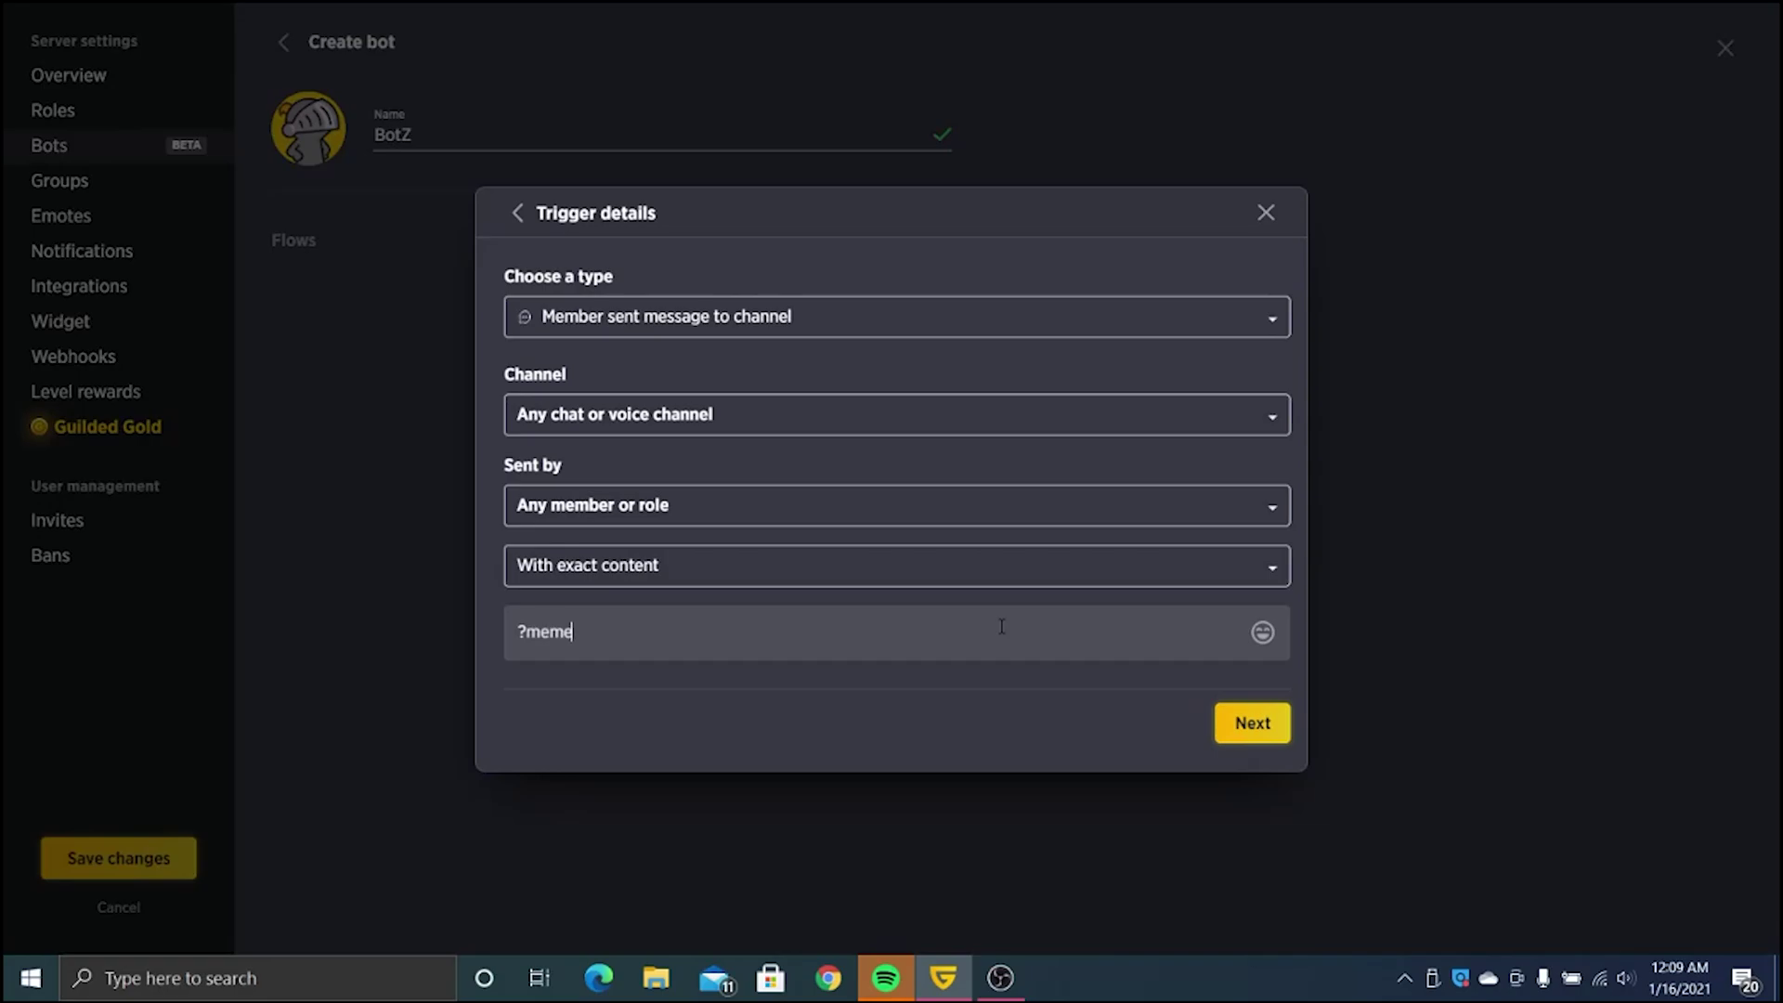
left_click(1252, 723)
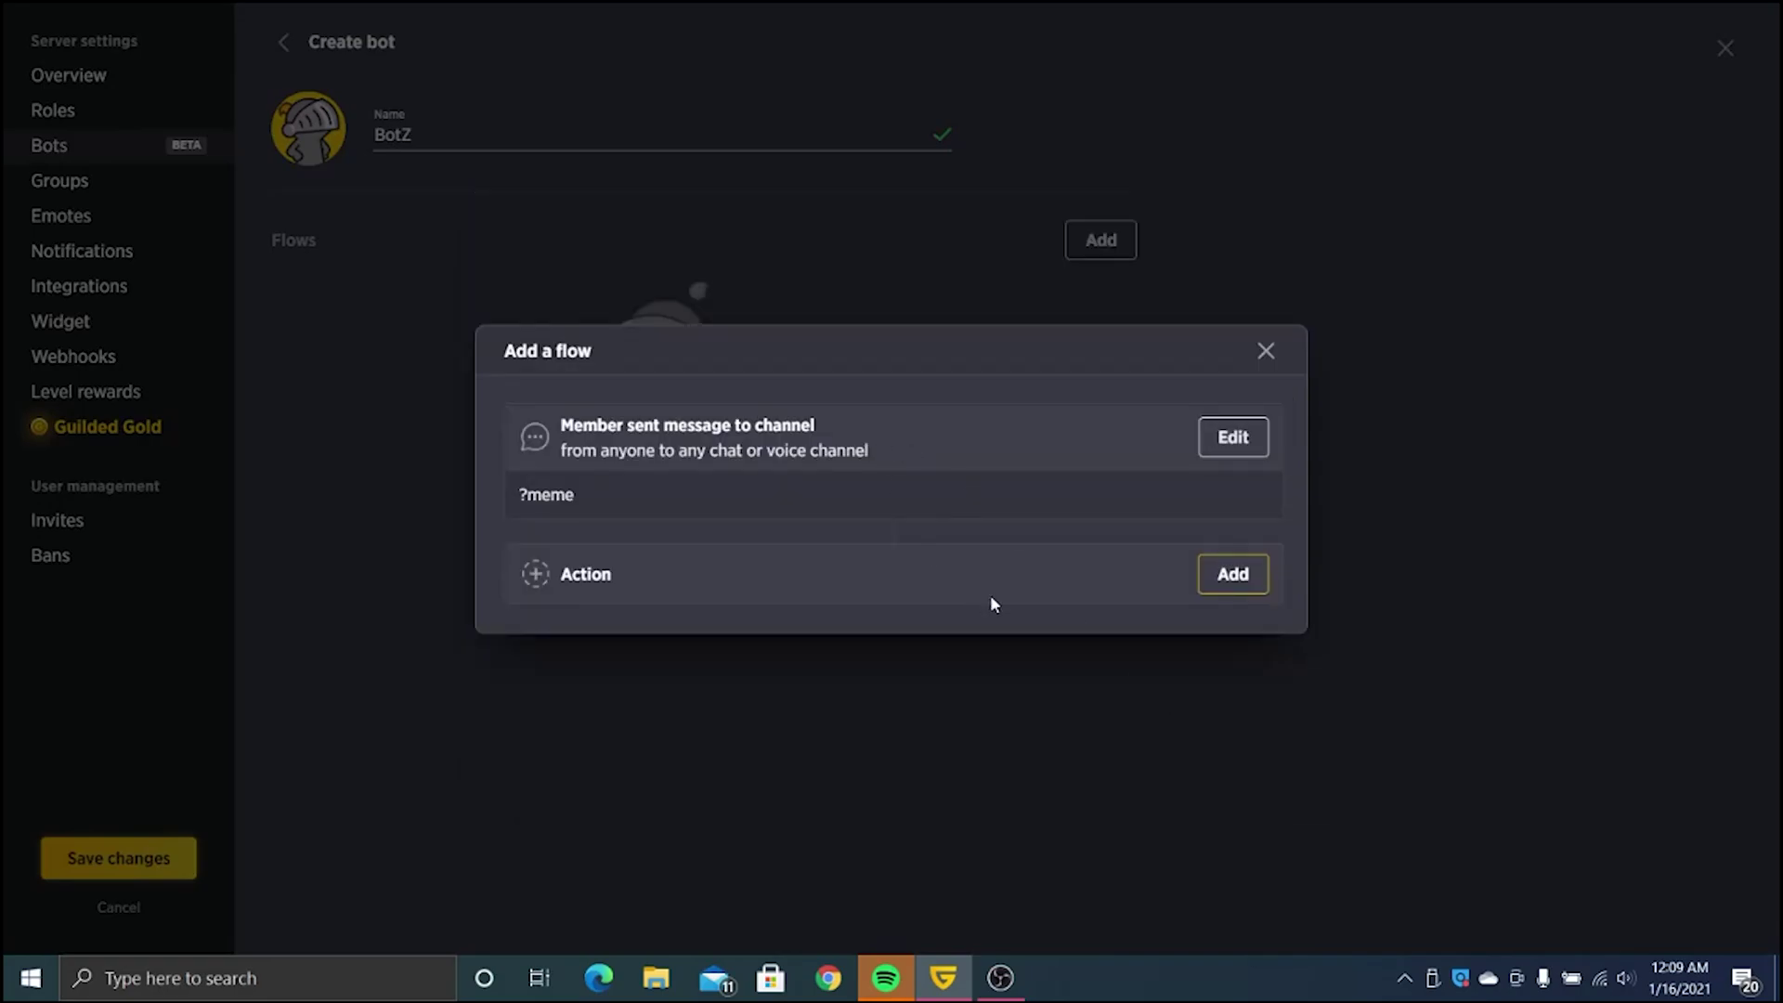
- Make the flow reply with the custom message "no u" in the originating channel, and save the flow and the bot
left_click(1251, 580)
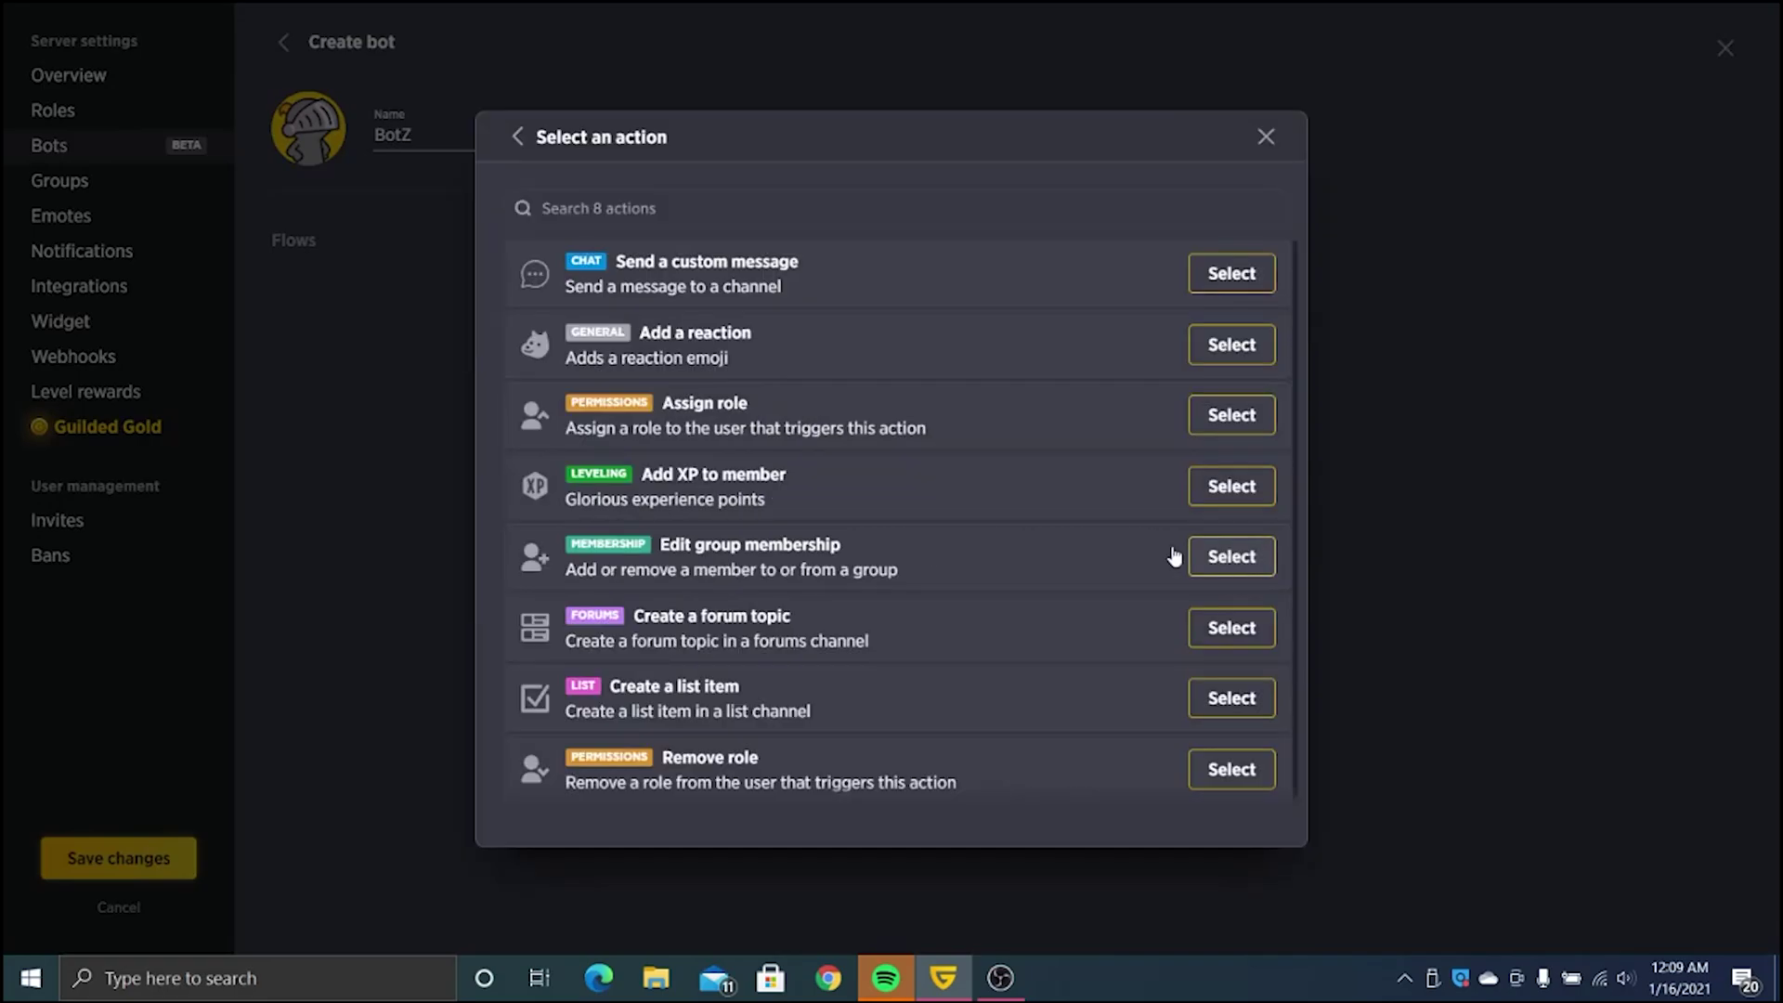
left_click(1237, 272)
type("no u")
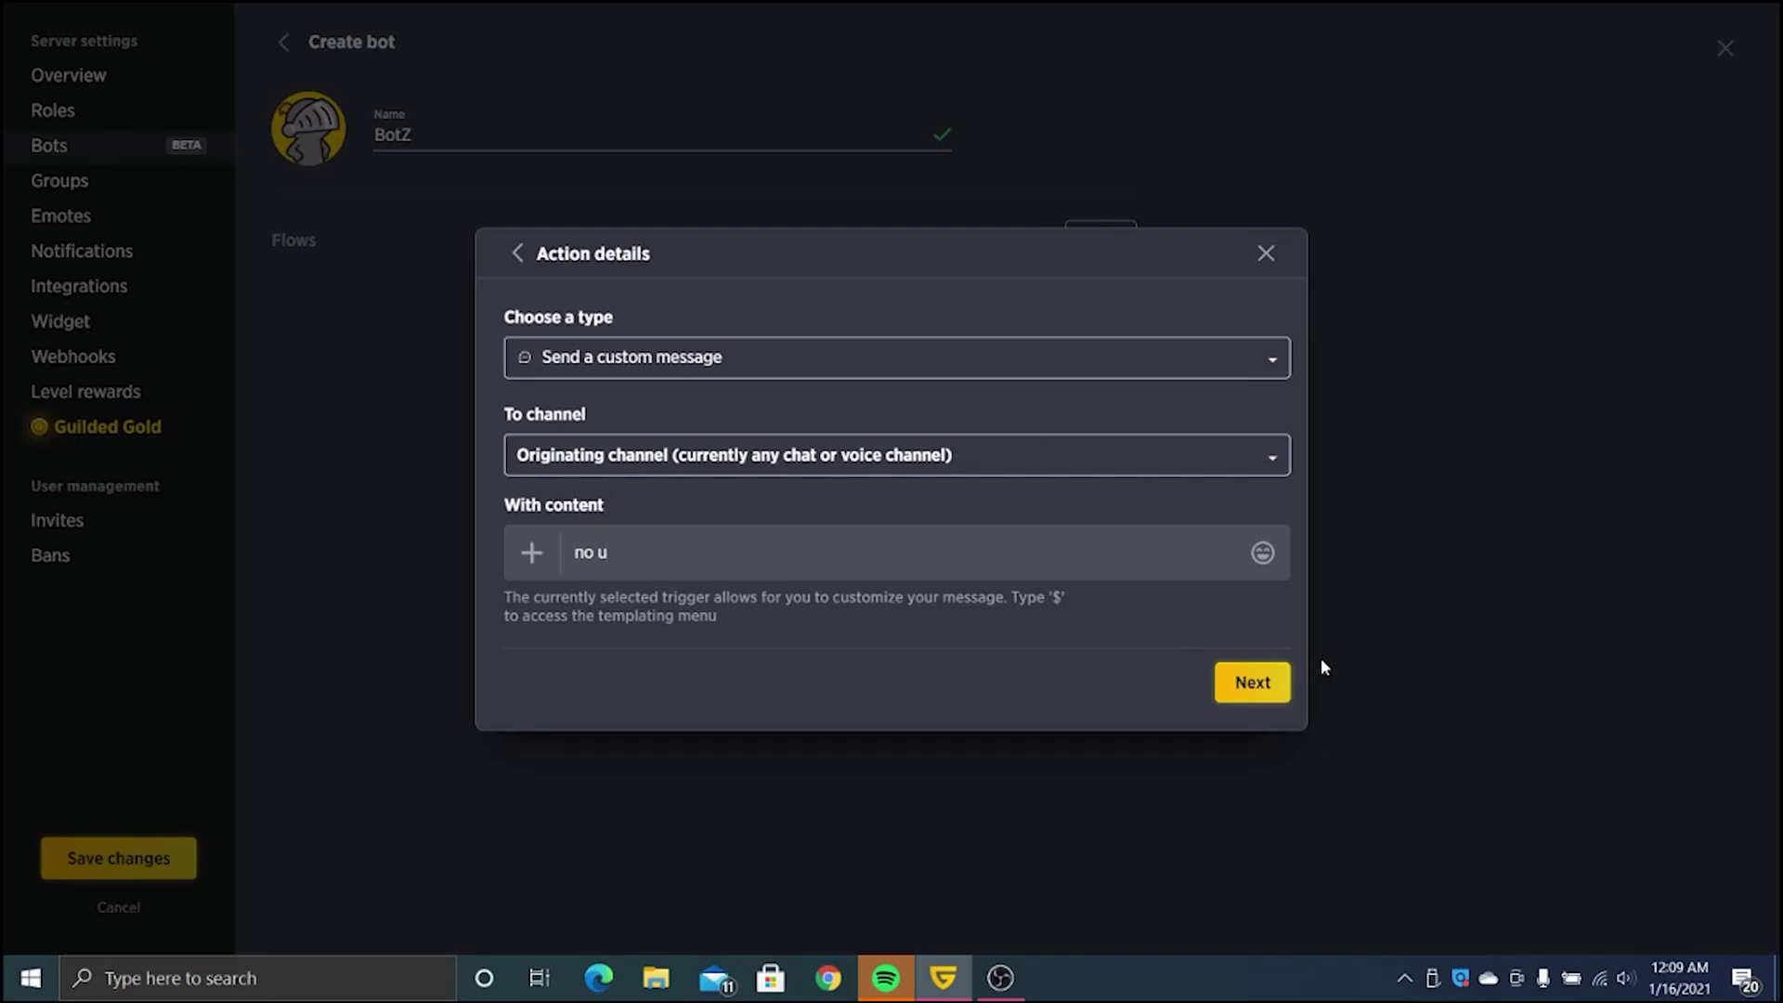
left_click(1263, 682)
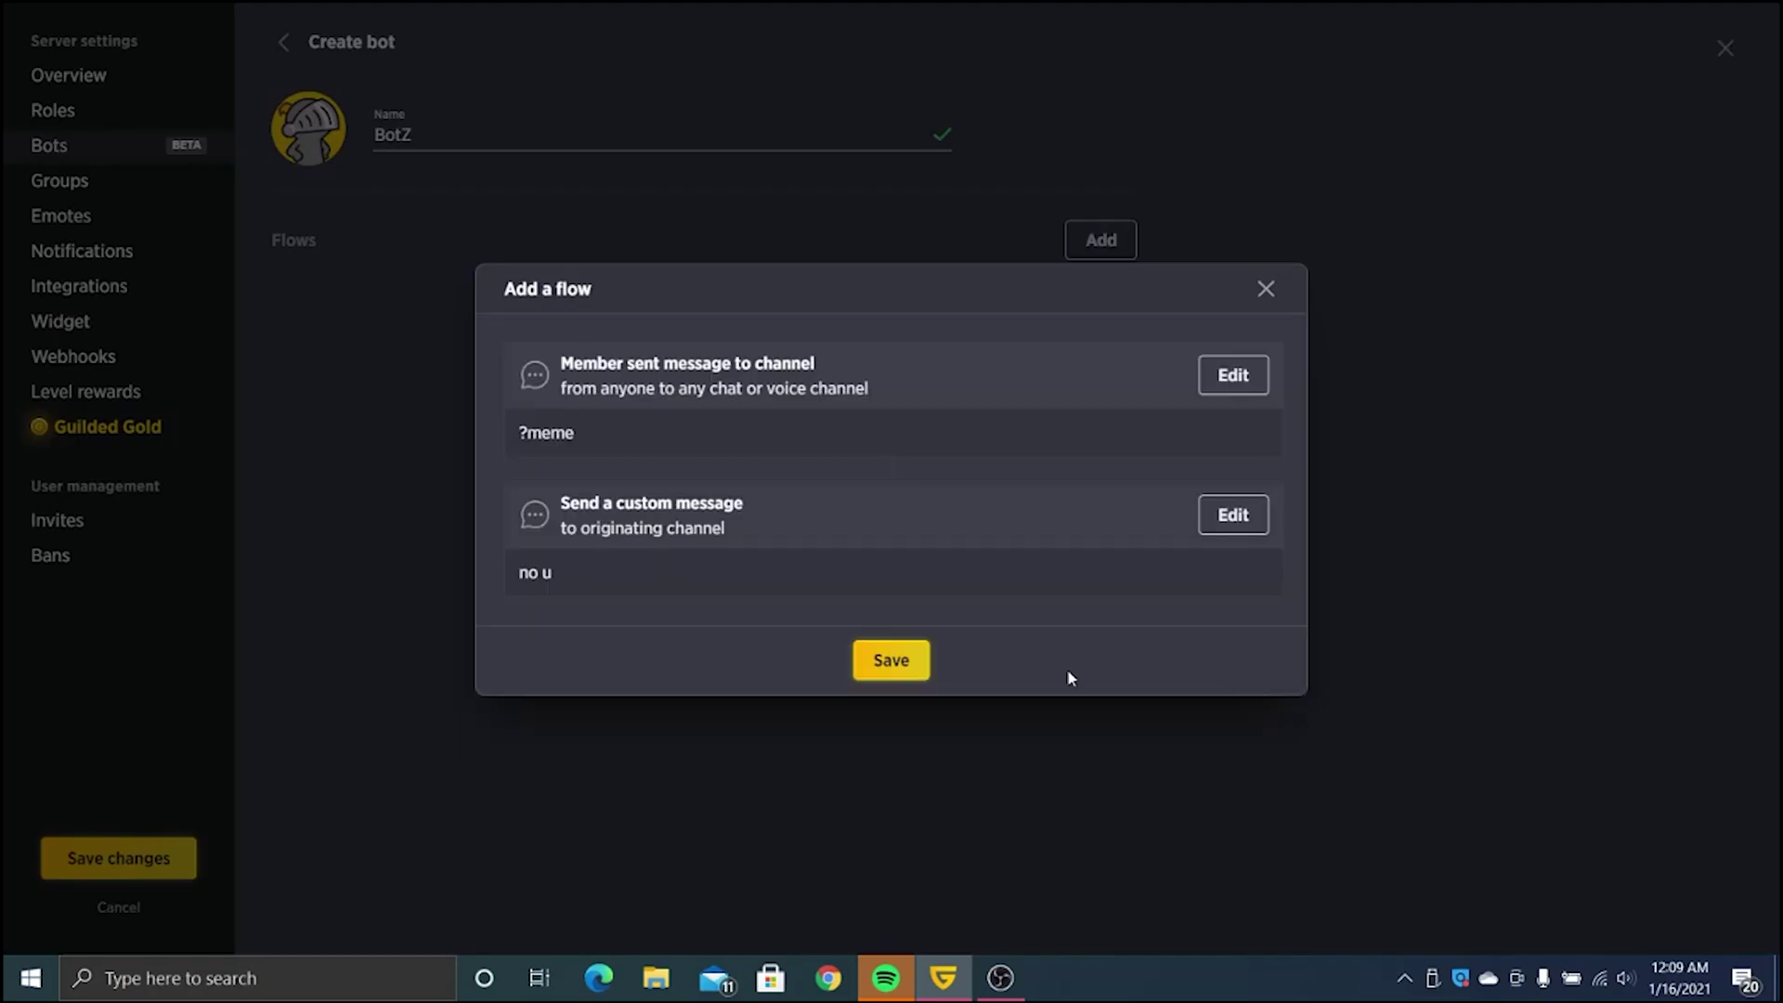
left_click(896, 661)
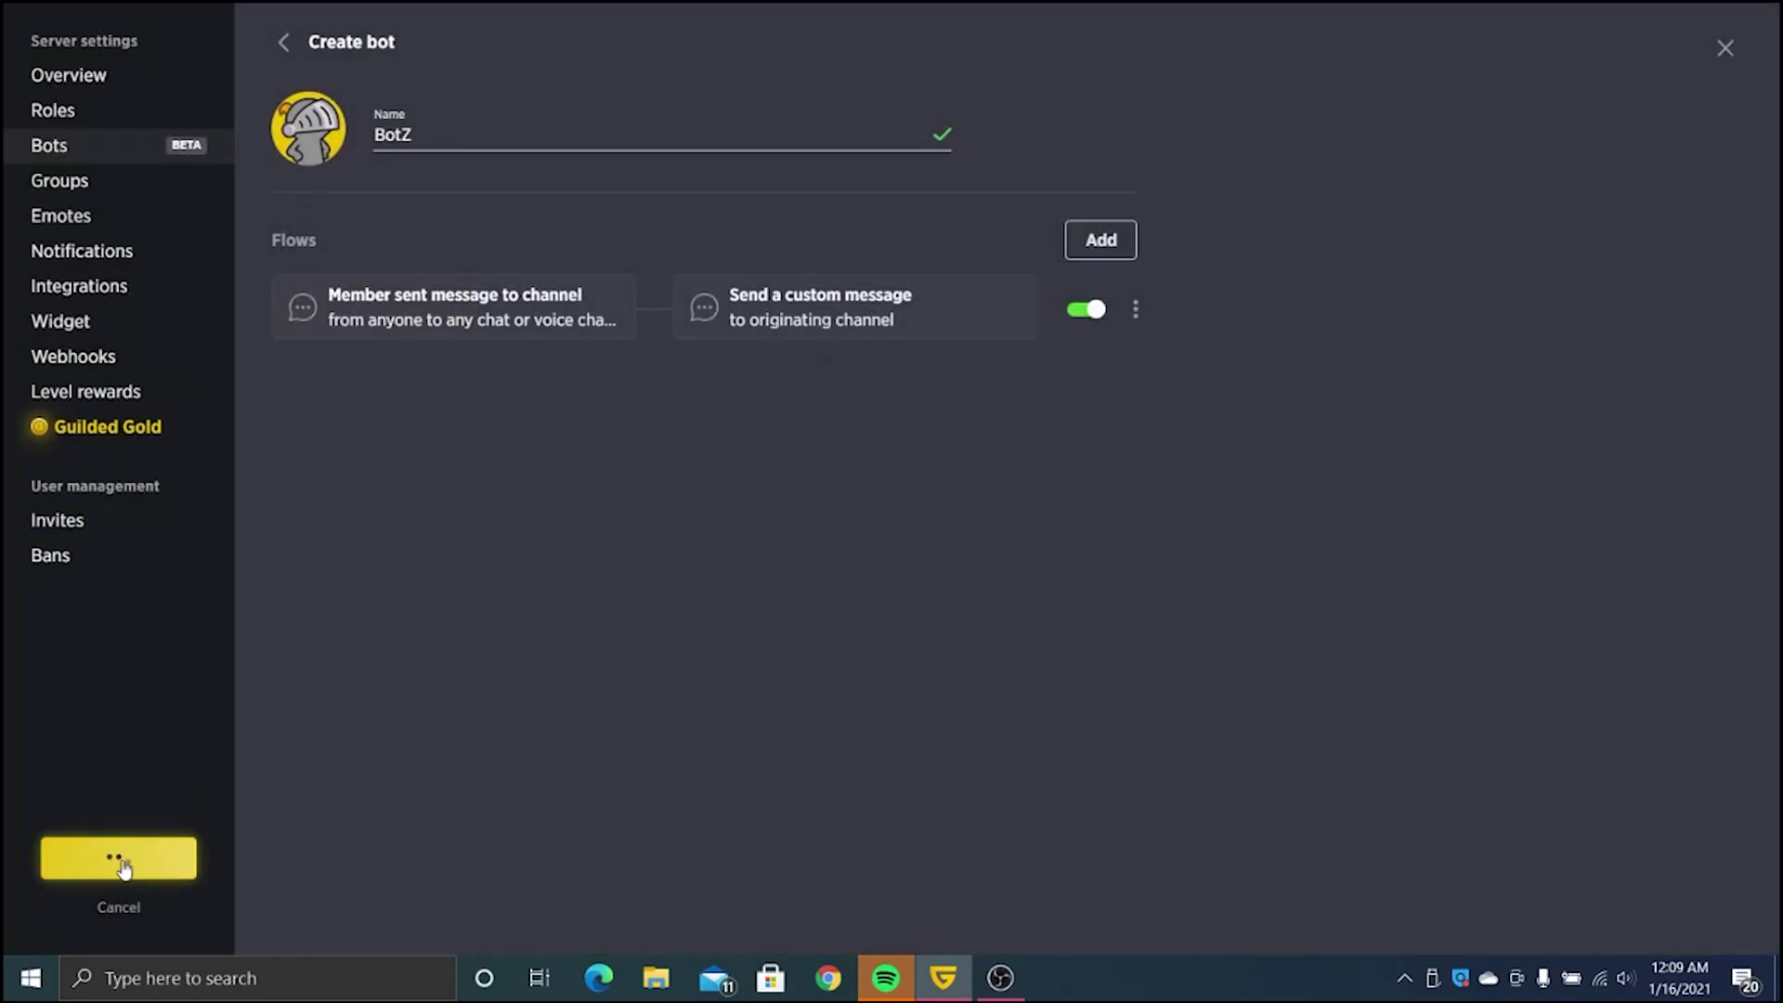
left_click(121, 859)
key("Escape")
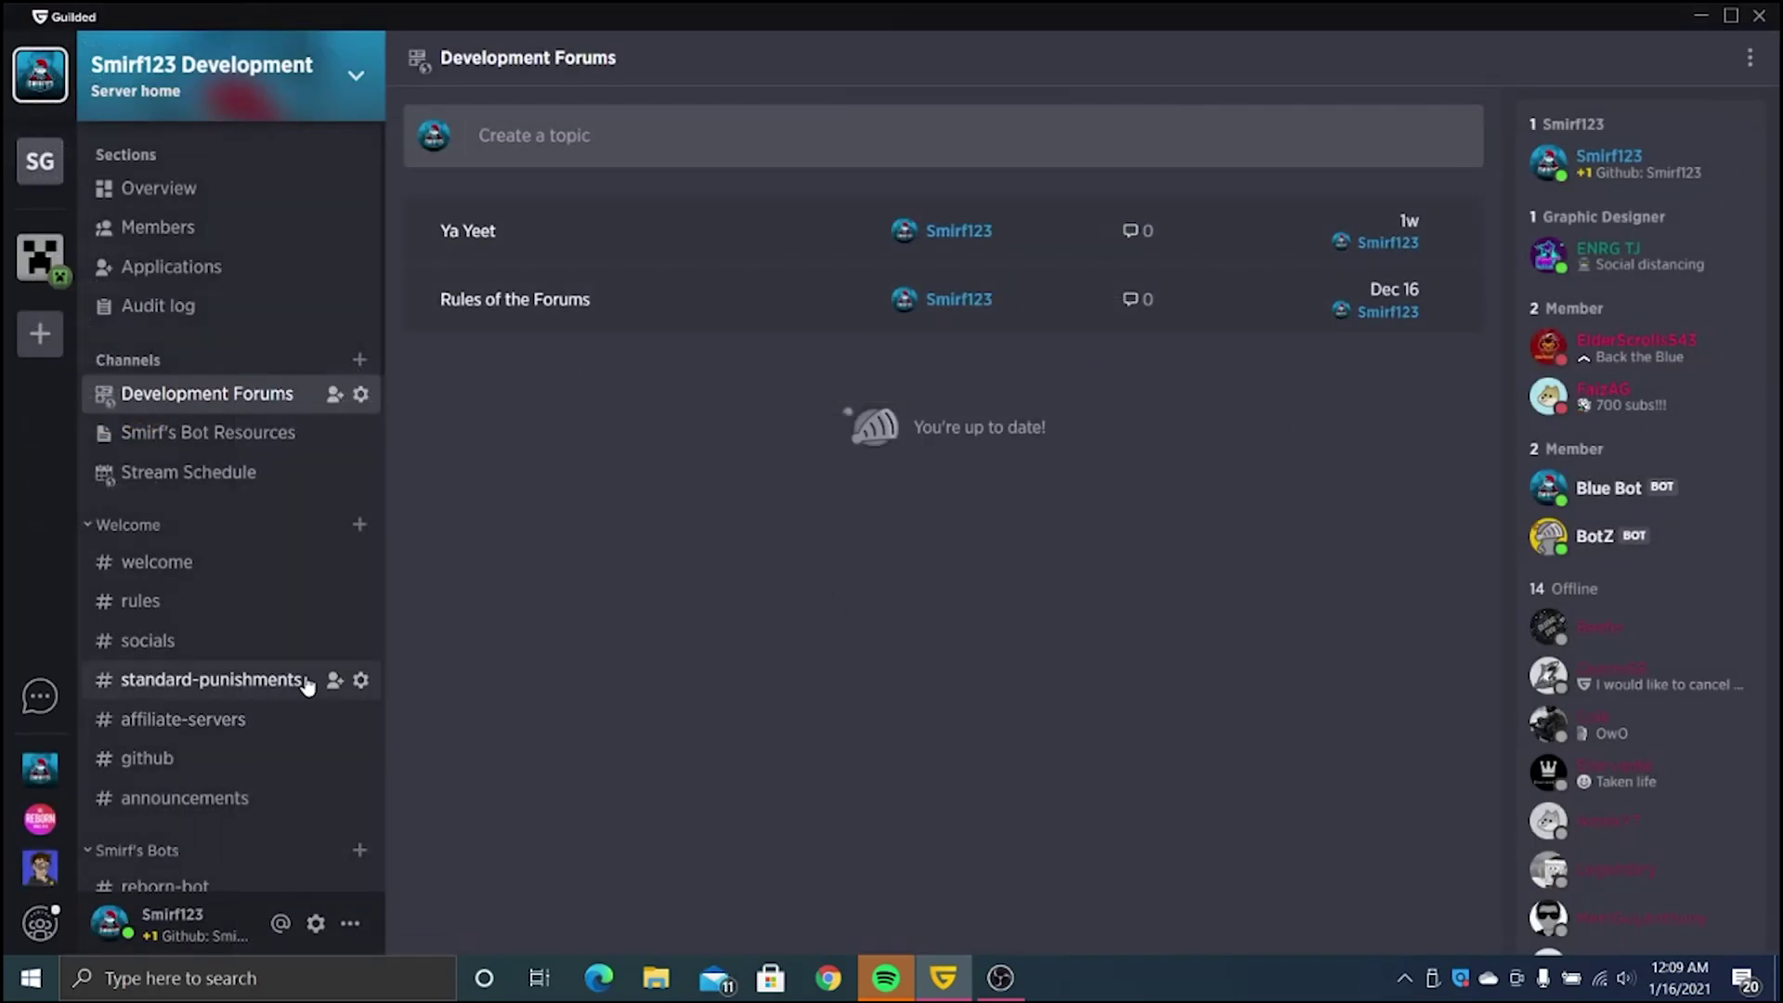
- Test the new bot by posting "?meme" in the bot-commands channel
scroll(310, 685, "down", 6)
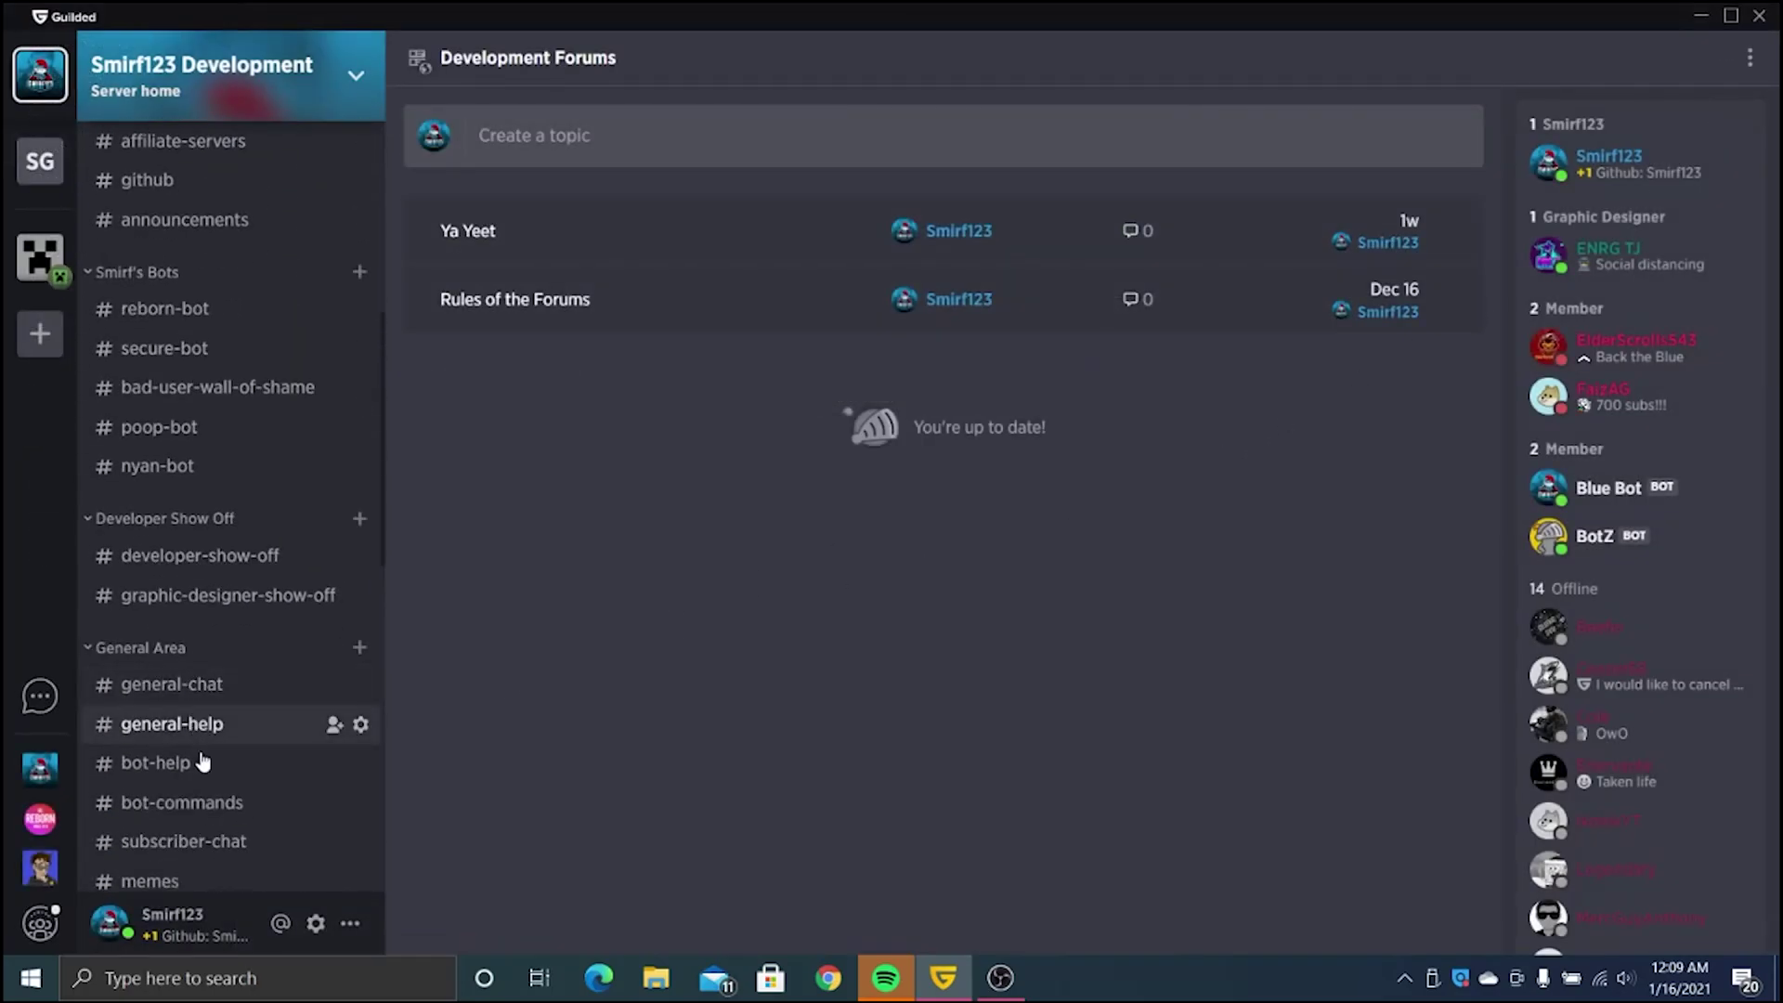
left_click(219, 802)
type("?meme")
key("Return")
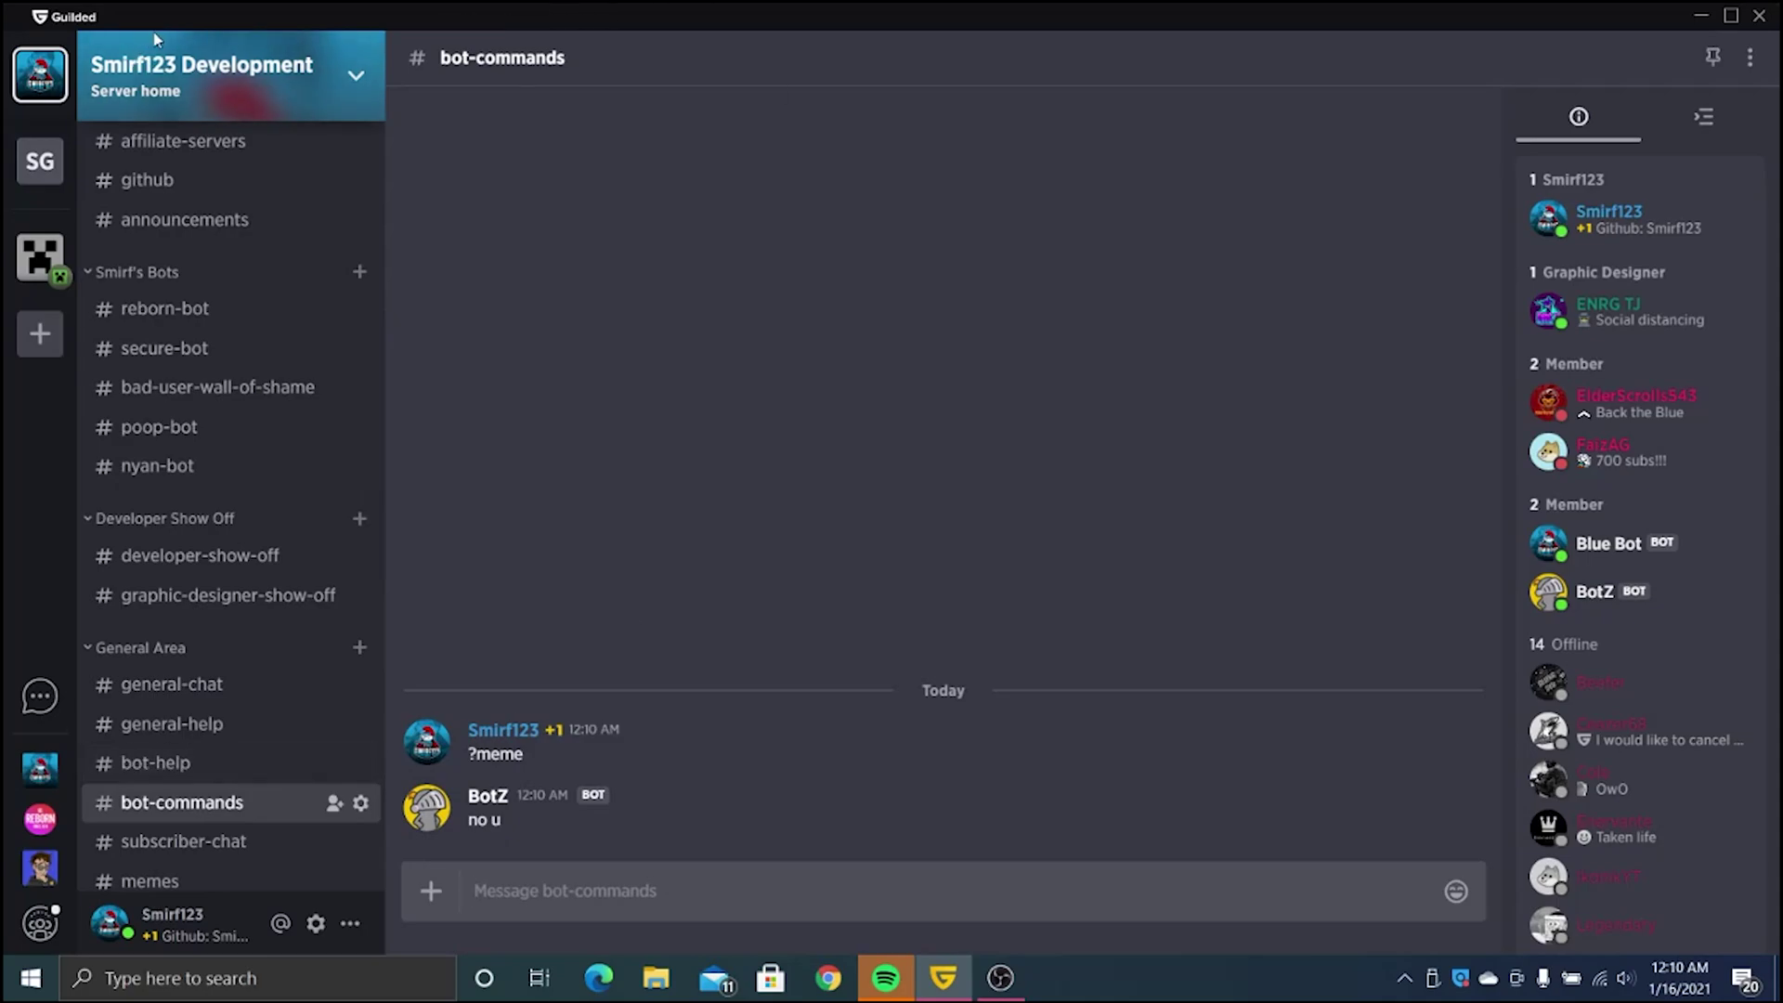
- Add the default Twitch Bot to the server and save it with its preset flows
left_click(220, 86)
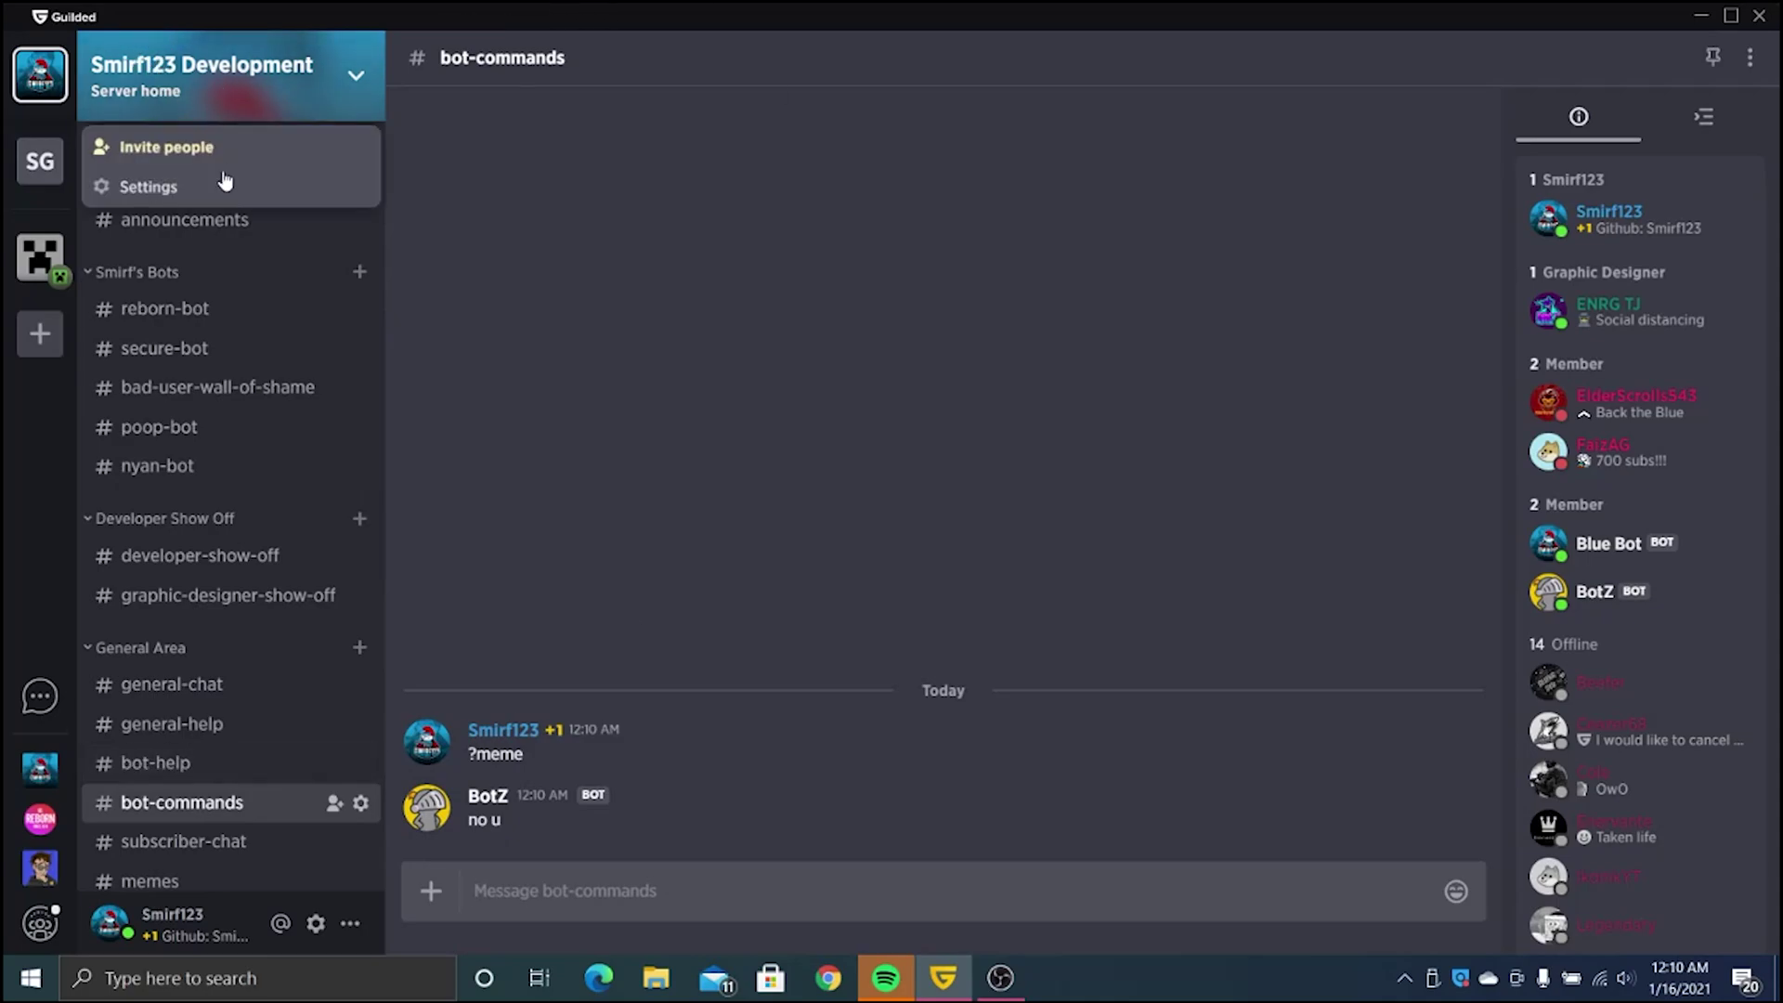
left_click(294, 196)
left_click(51, 146)
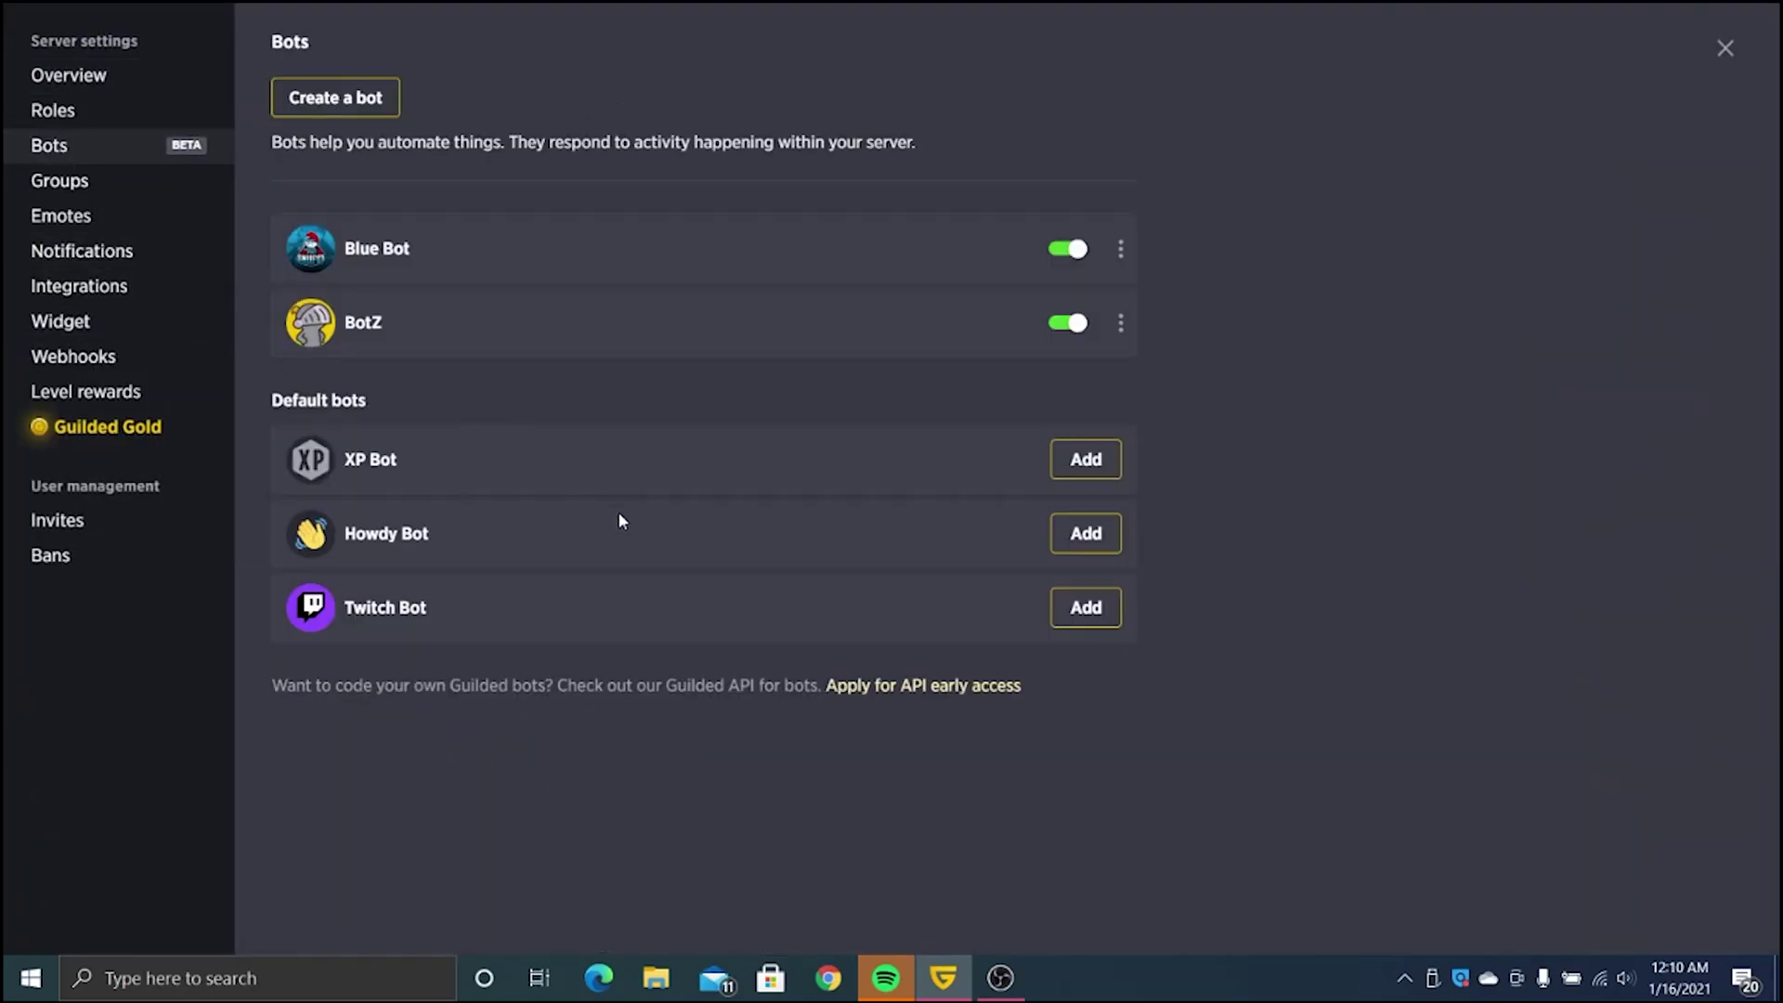
left_click(1056, 605)
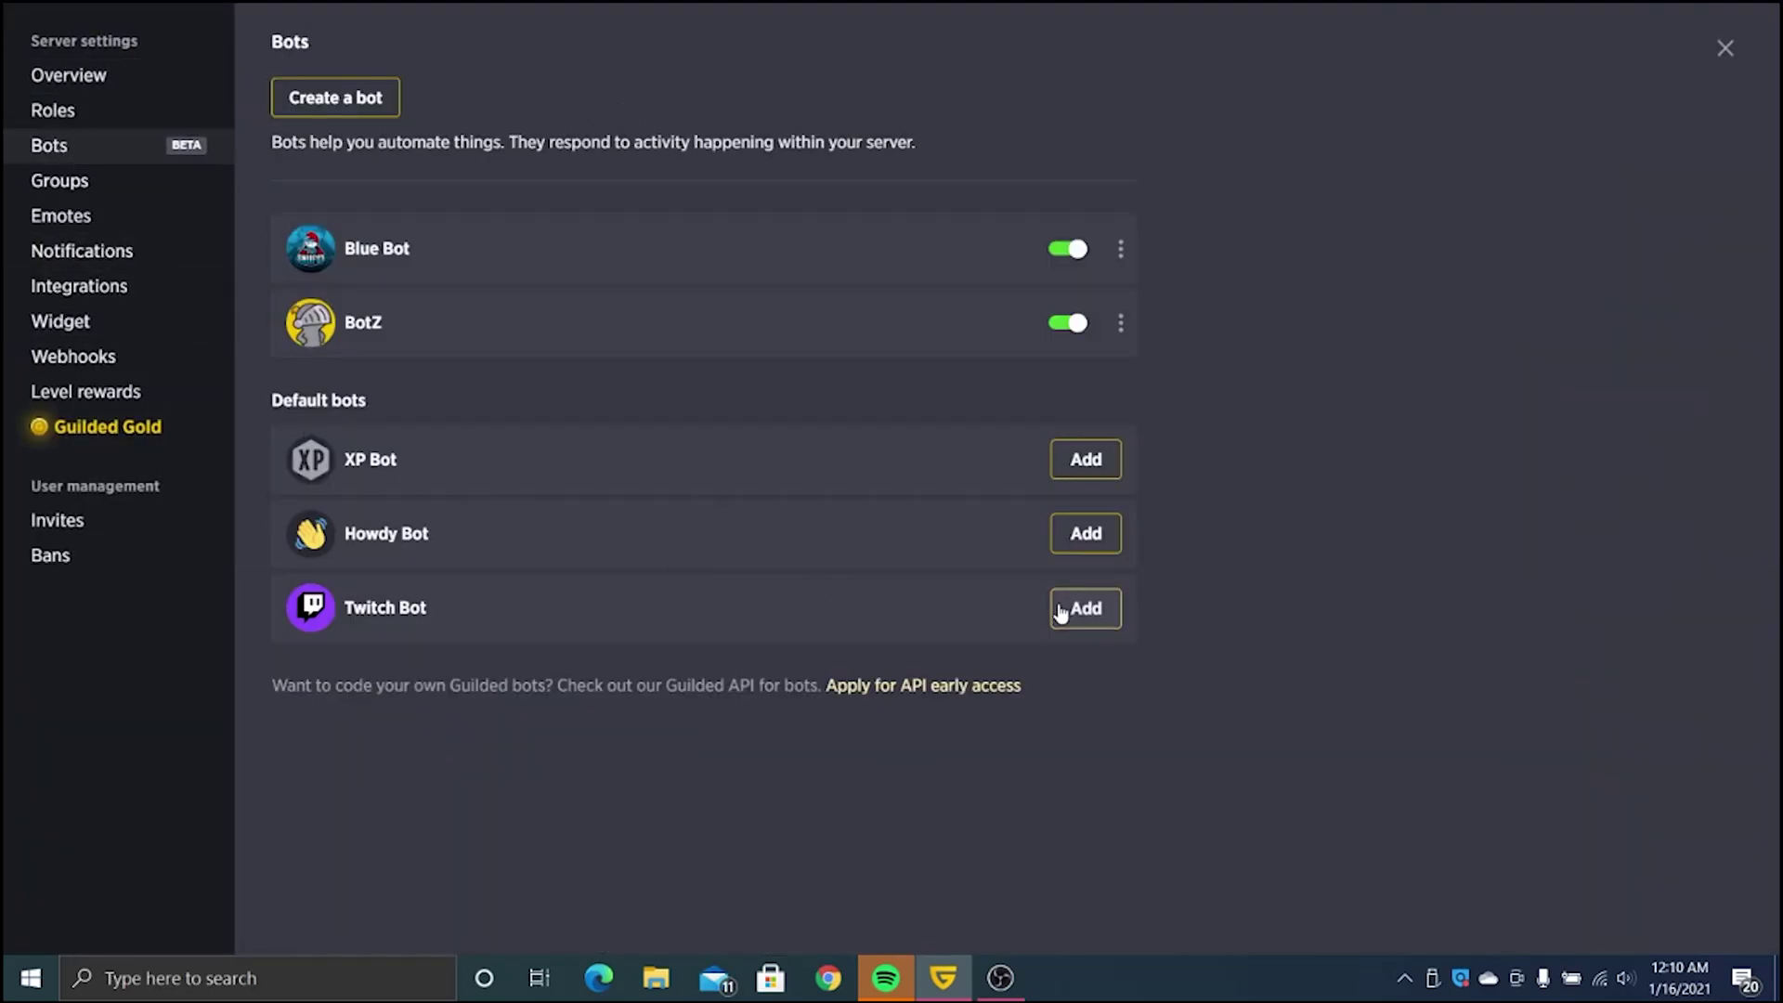
left_click(118, 858)
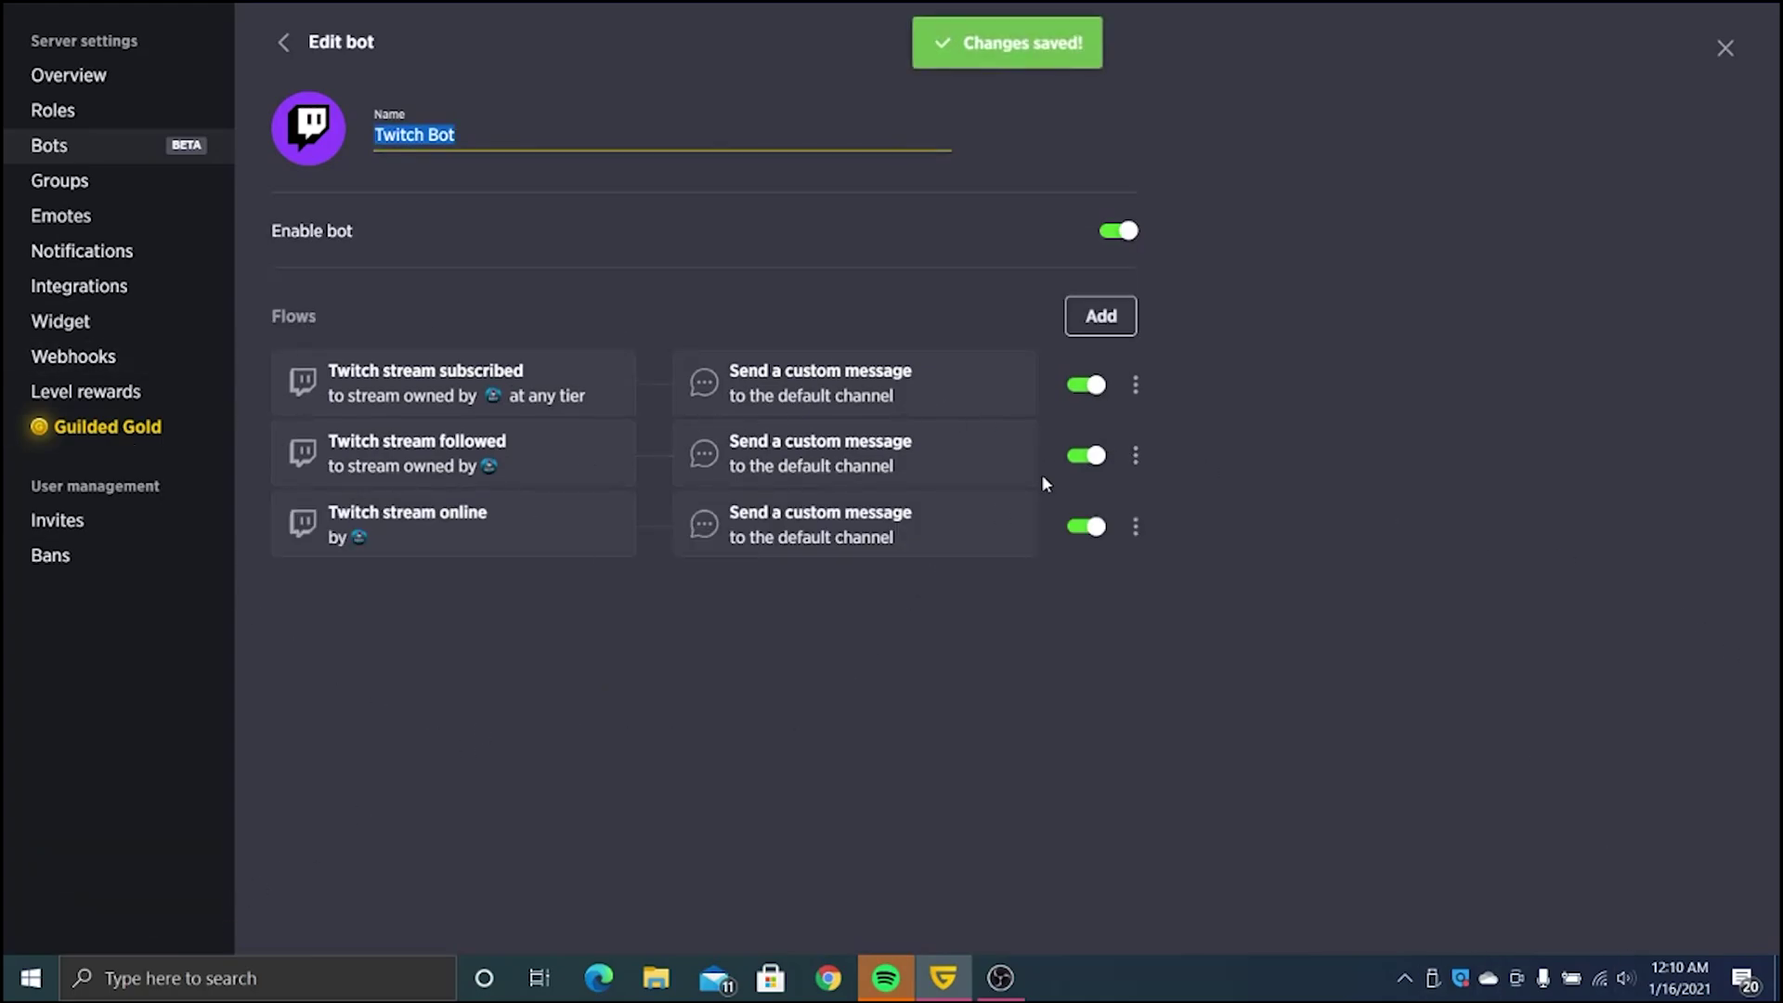
- Disable the Twitch Bot, save the change and leave the server settings
left_click(1118, 230)
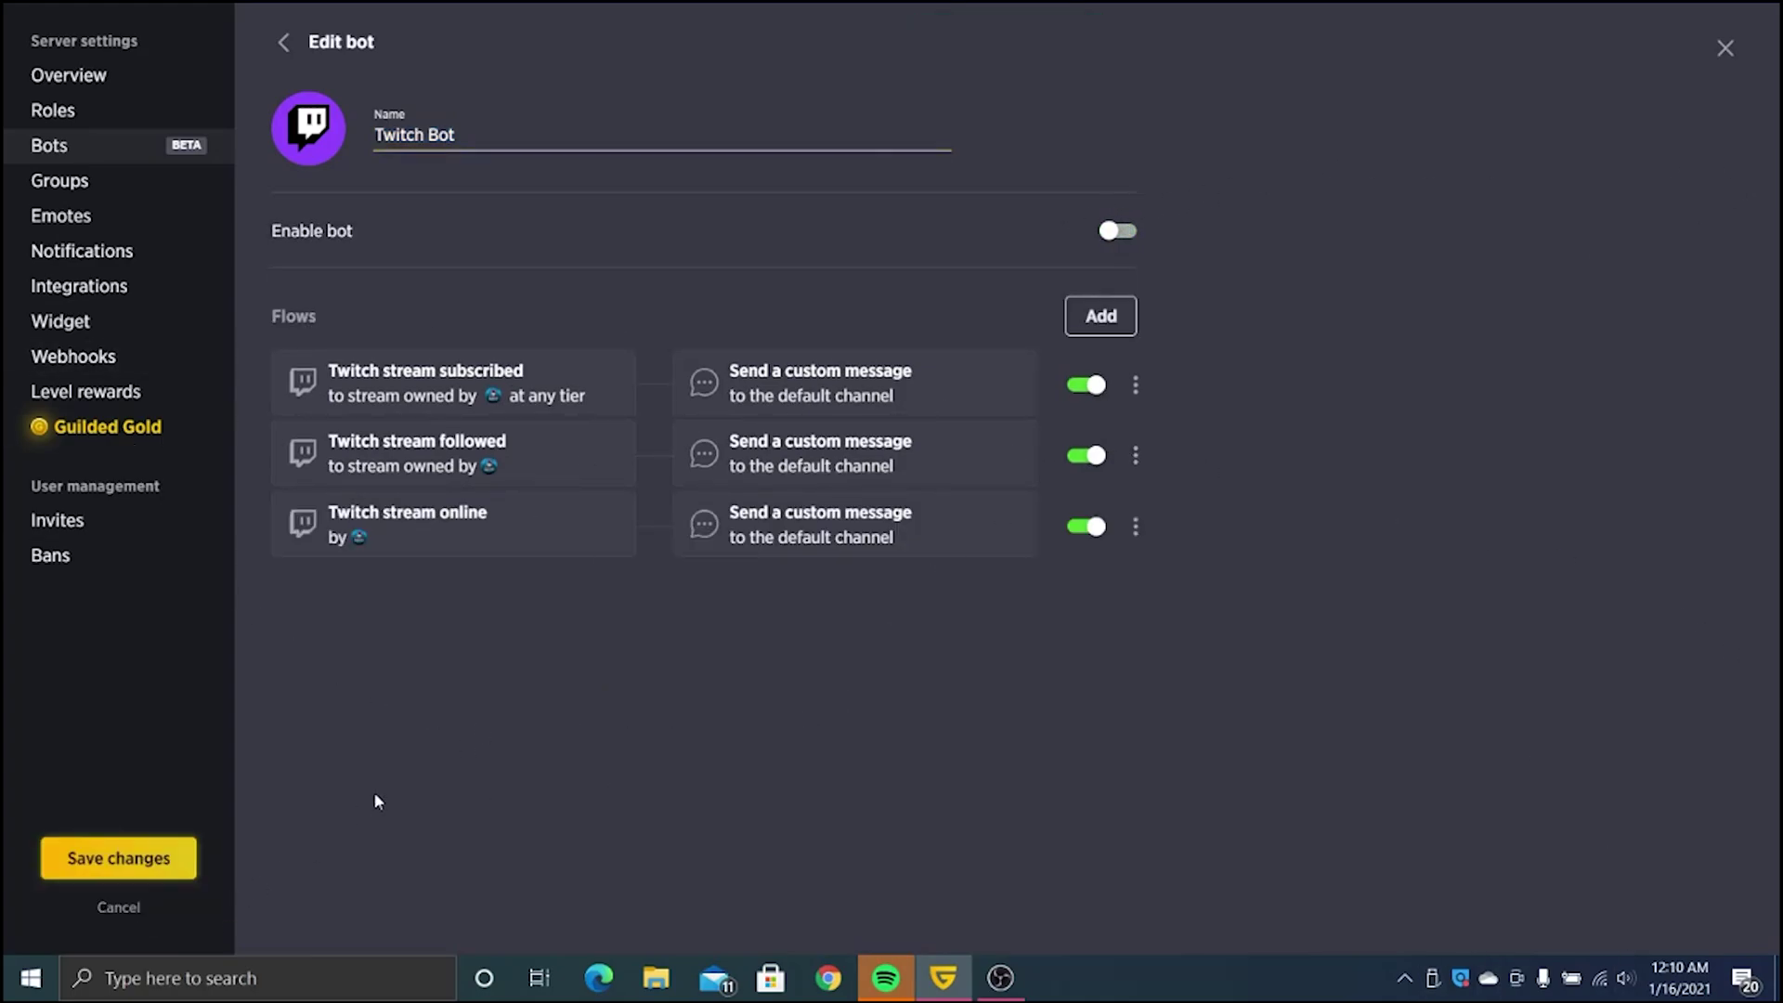
left_click(140, 859)
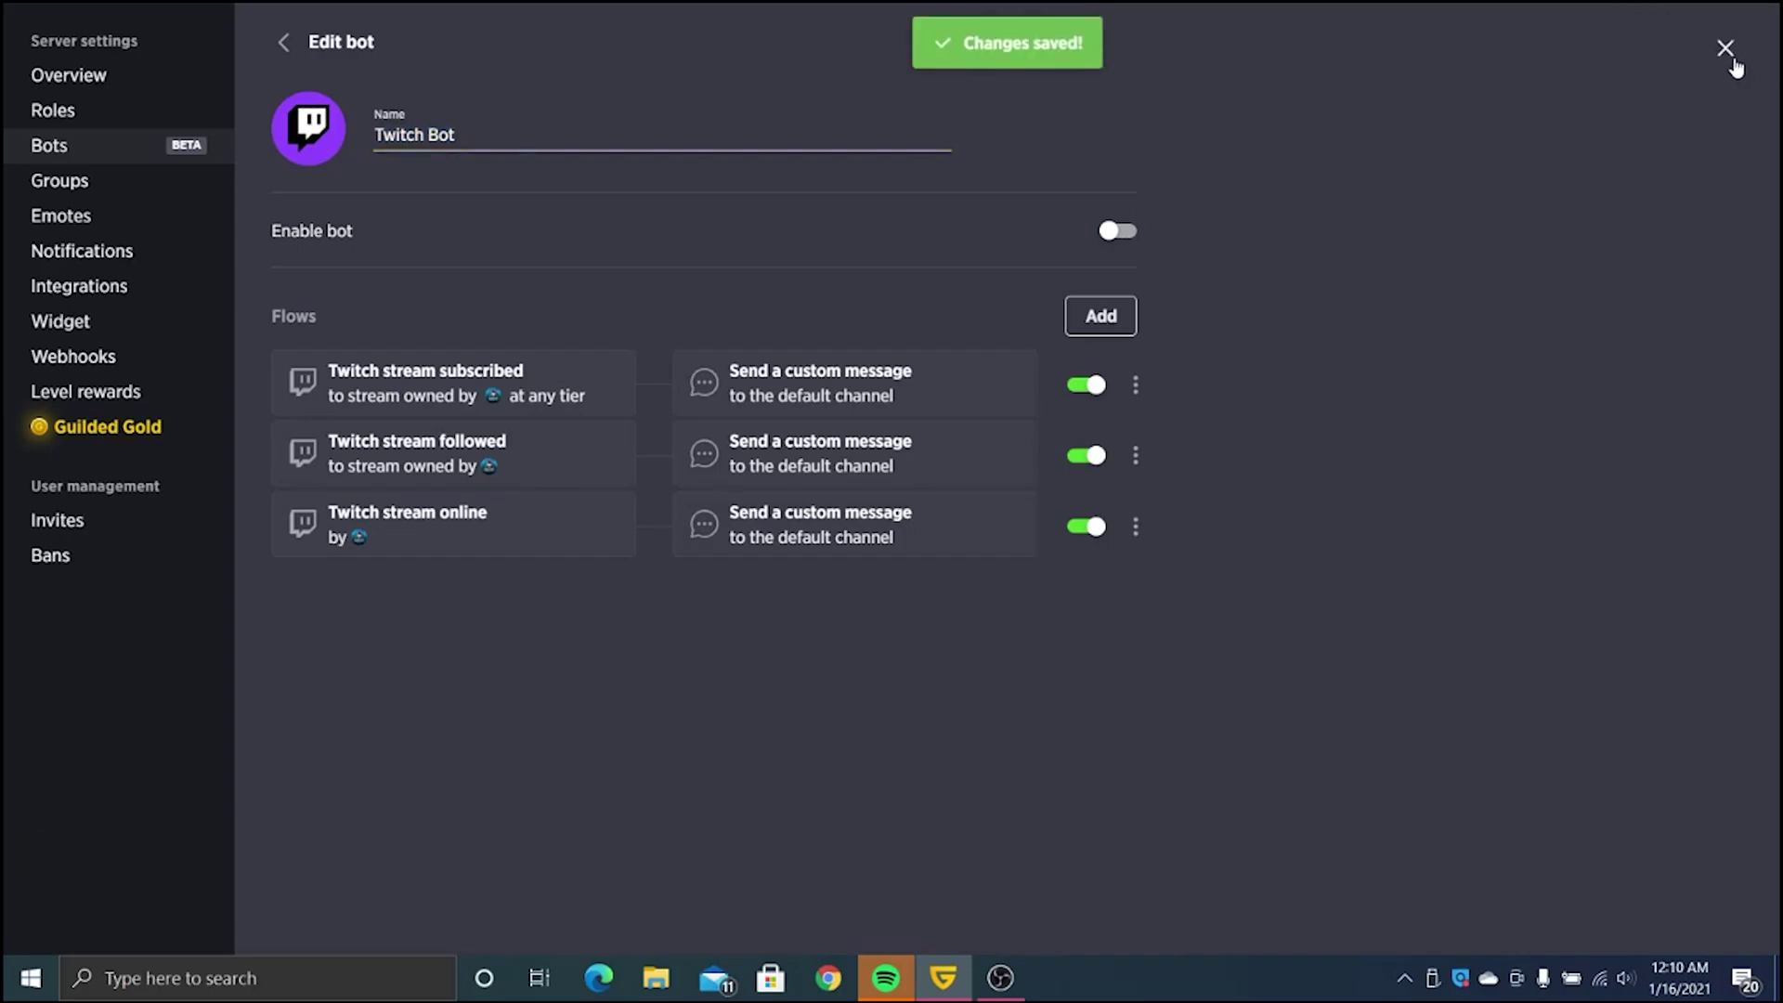
left_click(1724, 47)
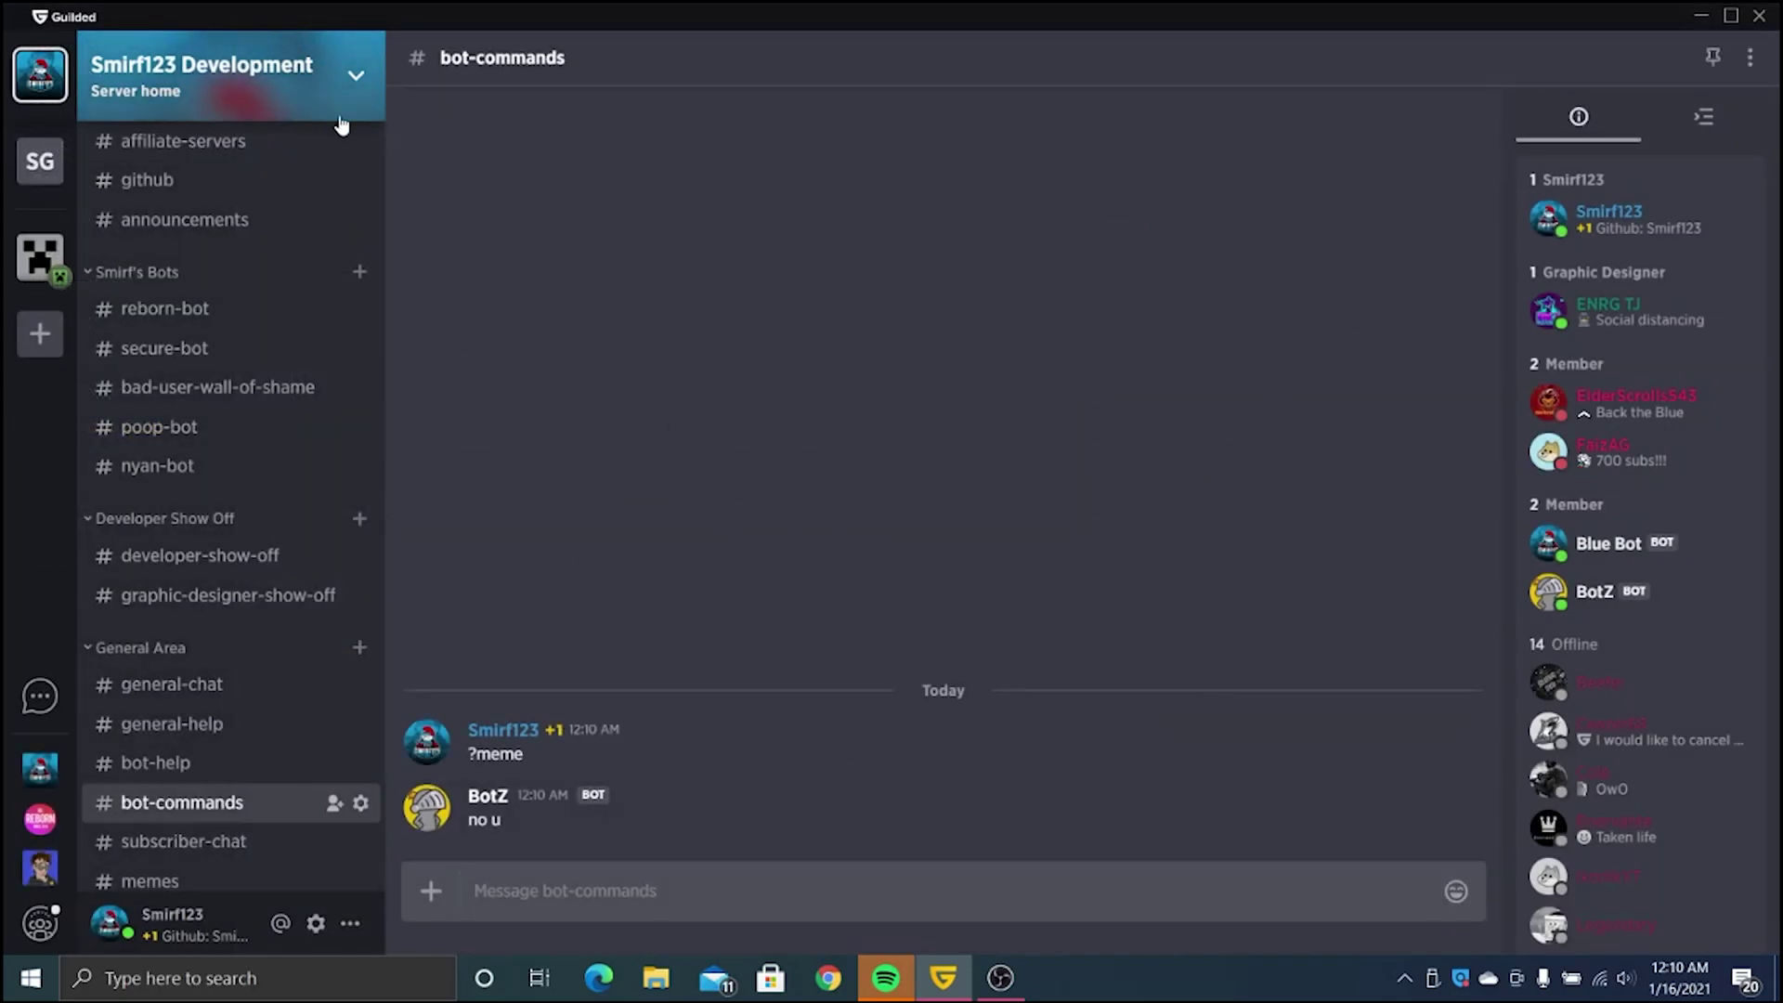
- Delete the added Twitch Bot from the server's bots
left_click(354, 77)
left_click(330, 181)
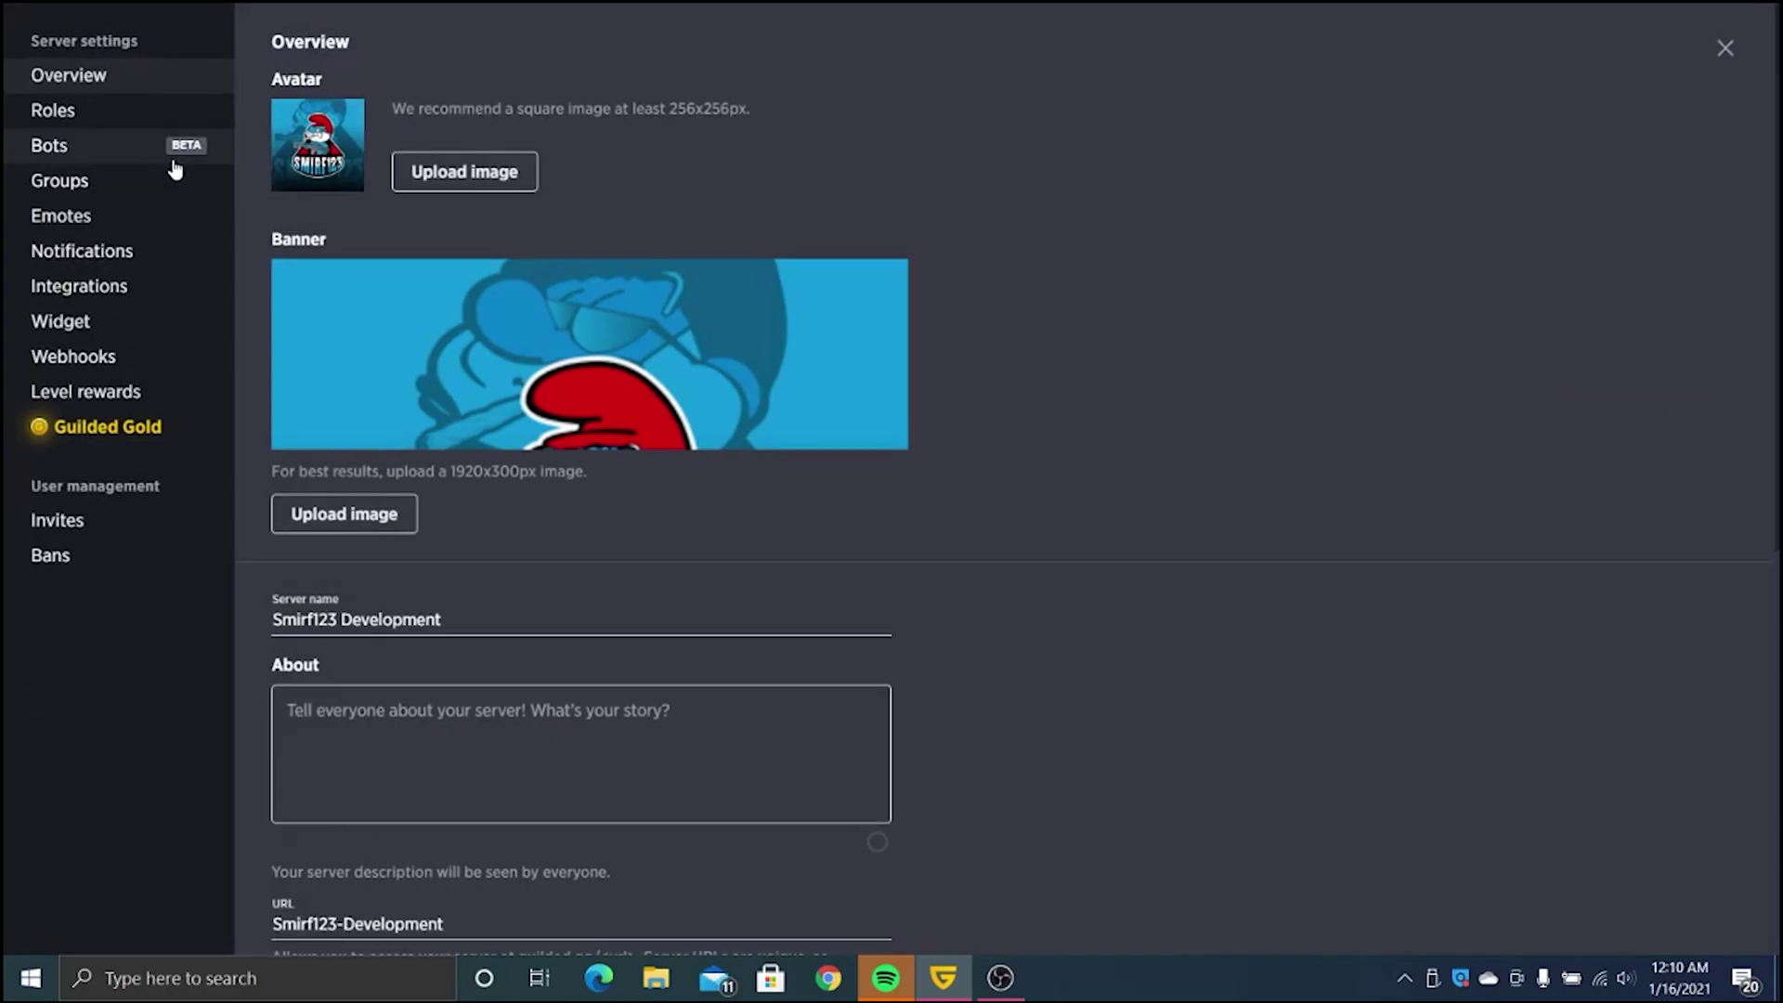
left_click(185, 147)
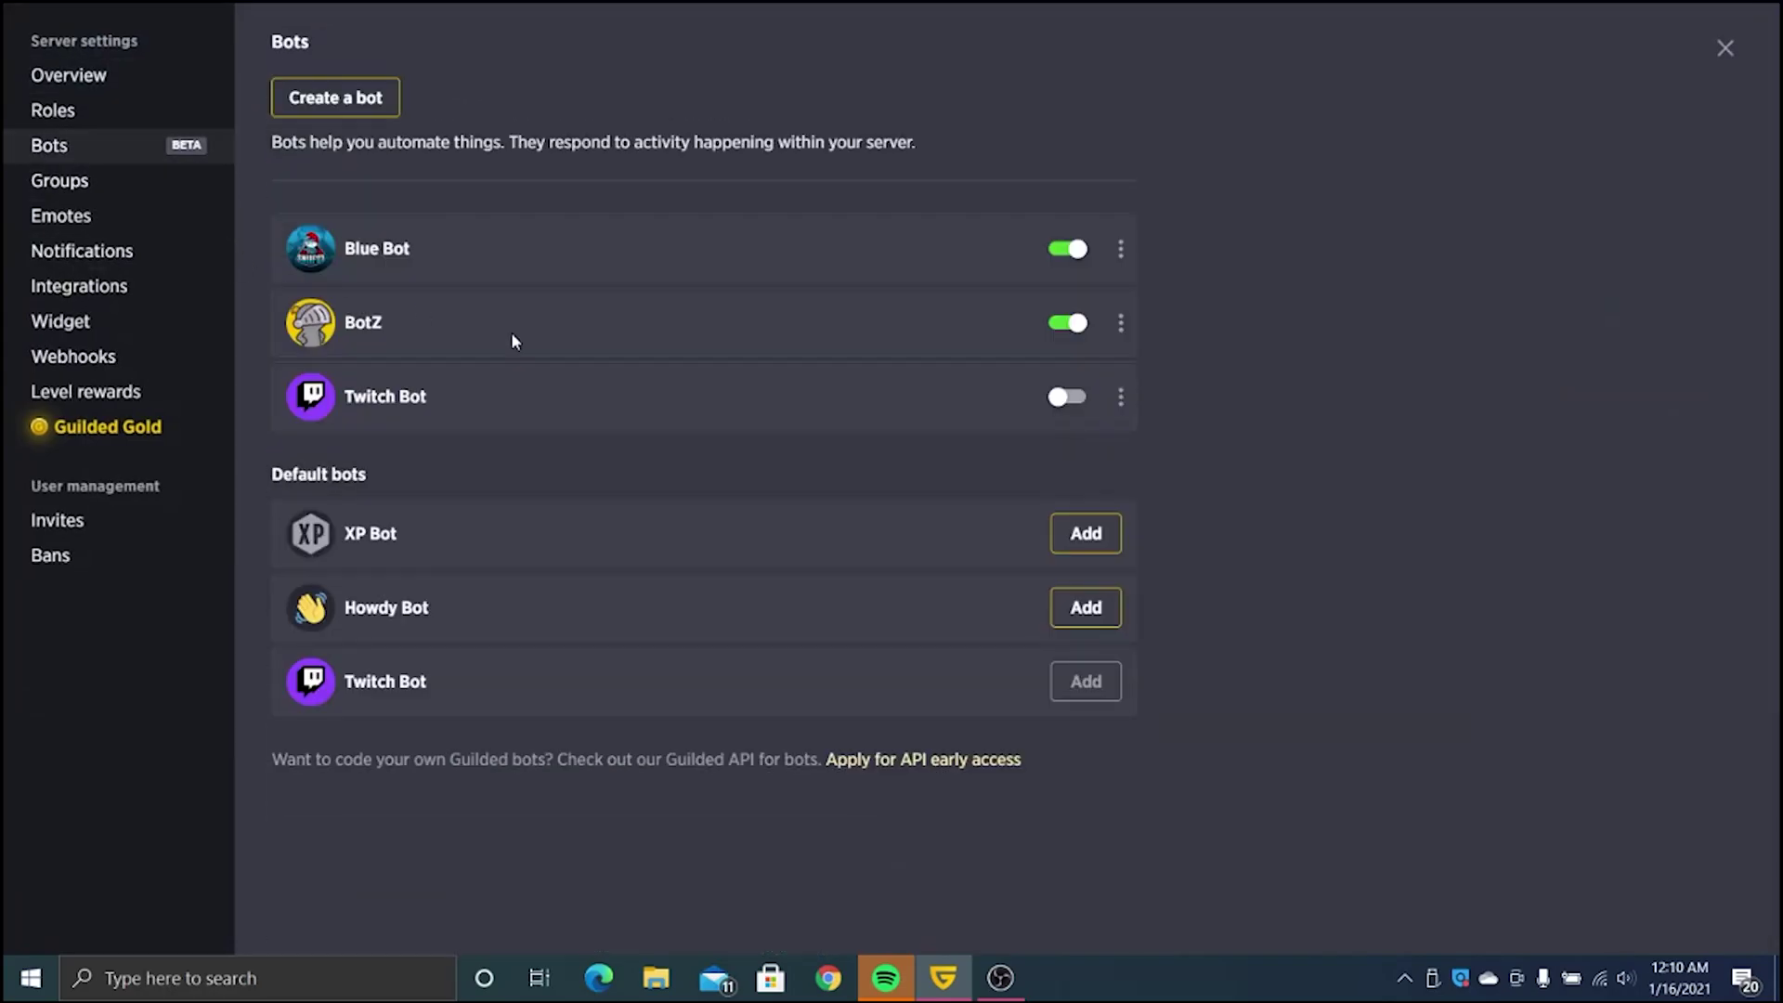
left_click(1119, 397)
left_click(1176, 512)
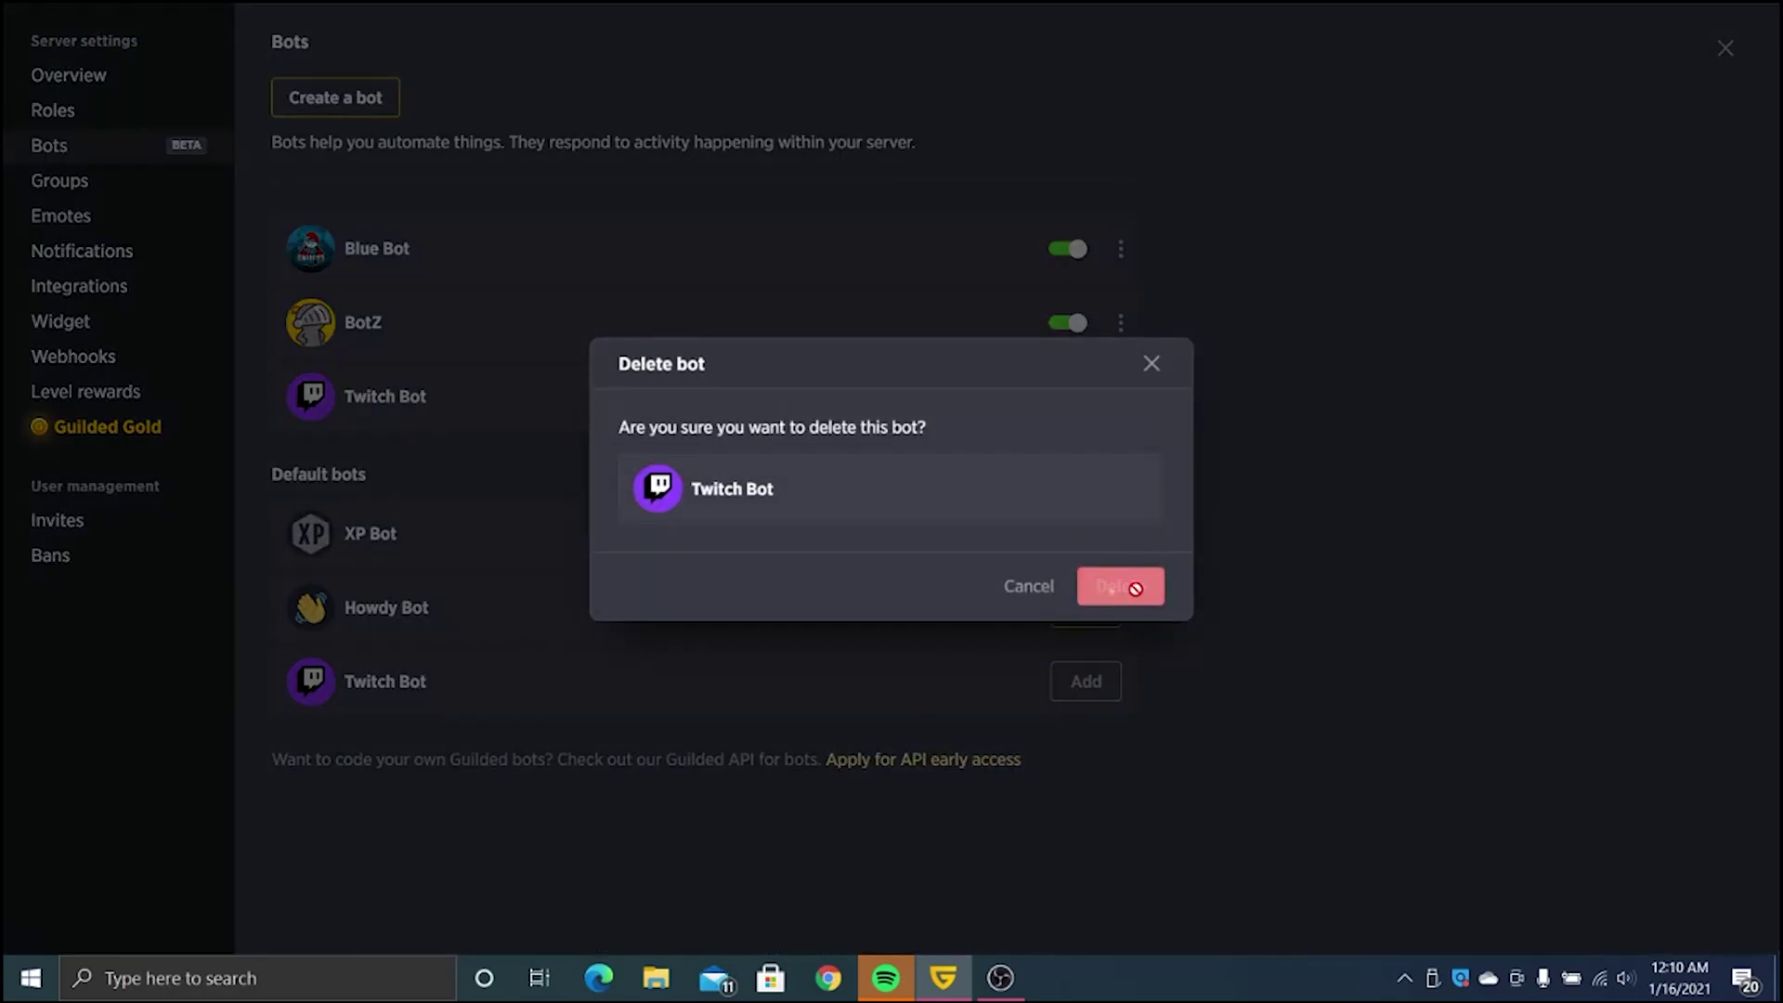
left_click(1121, 585)
- Add the default XP Bot to the server and save it with its preset XP flows
left_click(1088, 469)
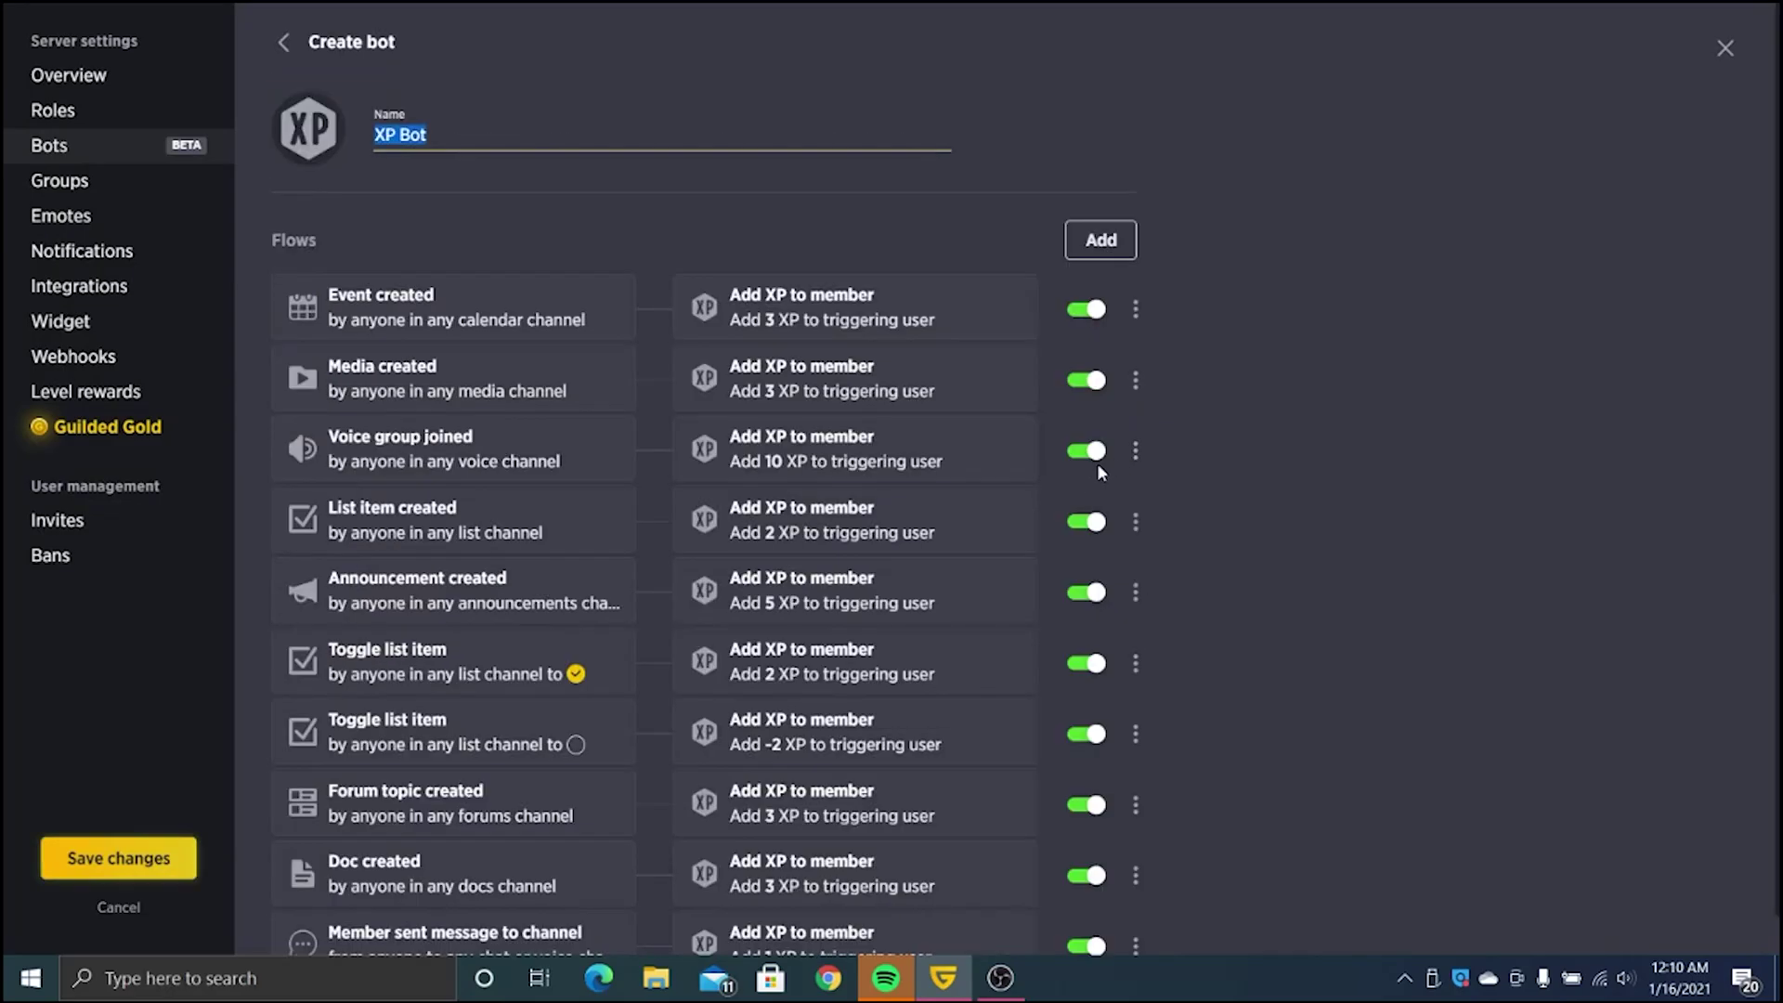
scroll(1105, 520, "down", 1)
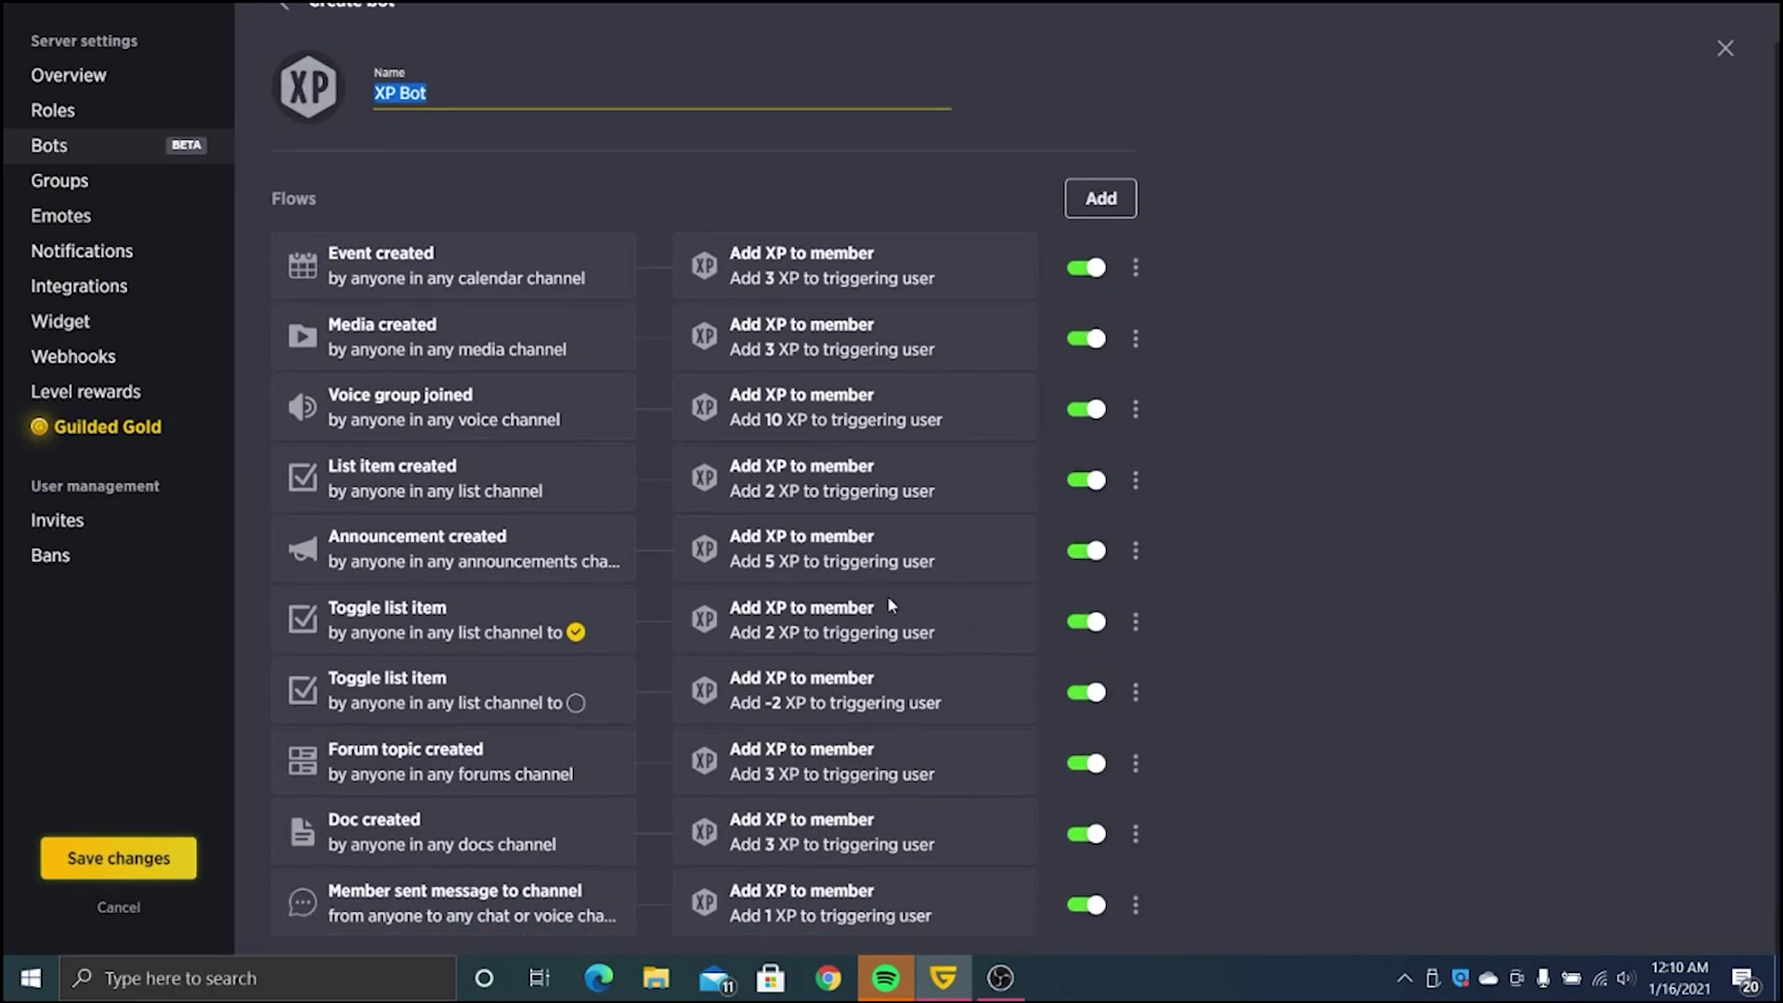
left_click(139, 858)
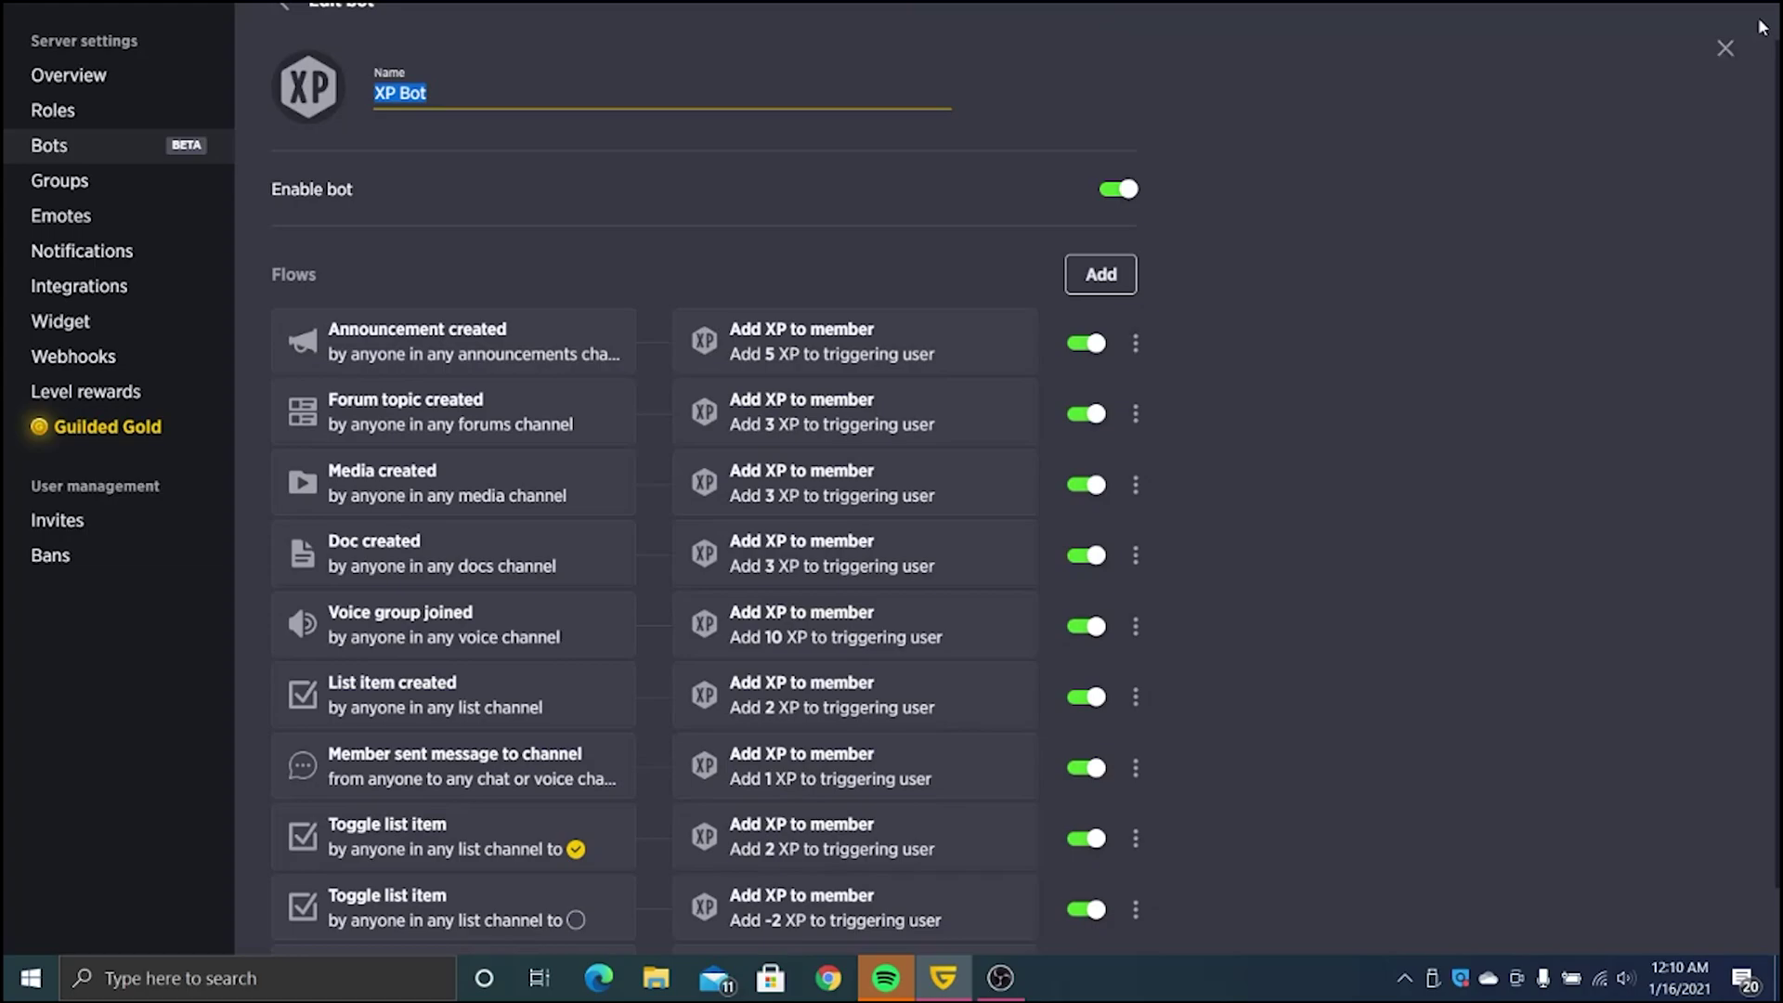
- Leave the XP Bot's settings and reopen the server's bot list
left_click(1725, 48)
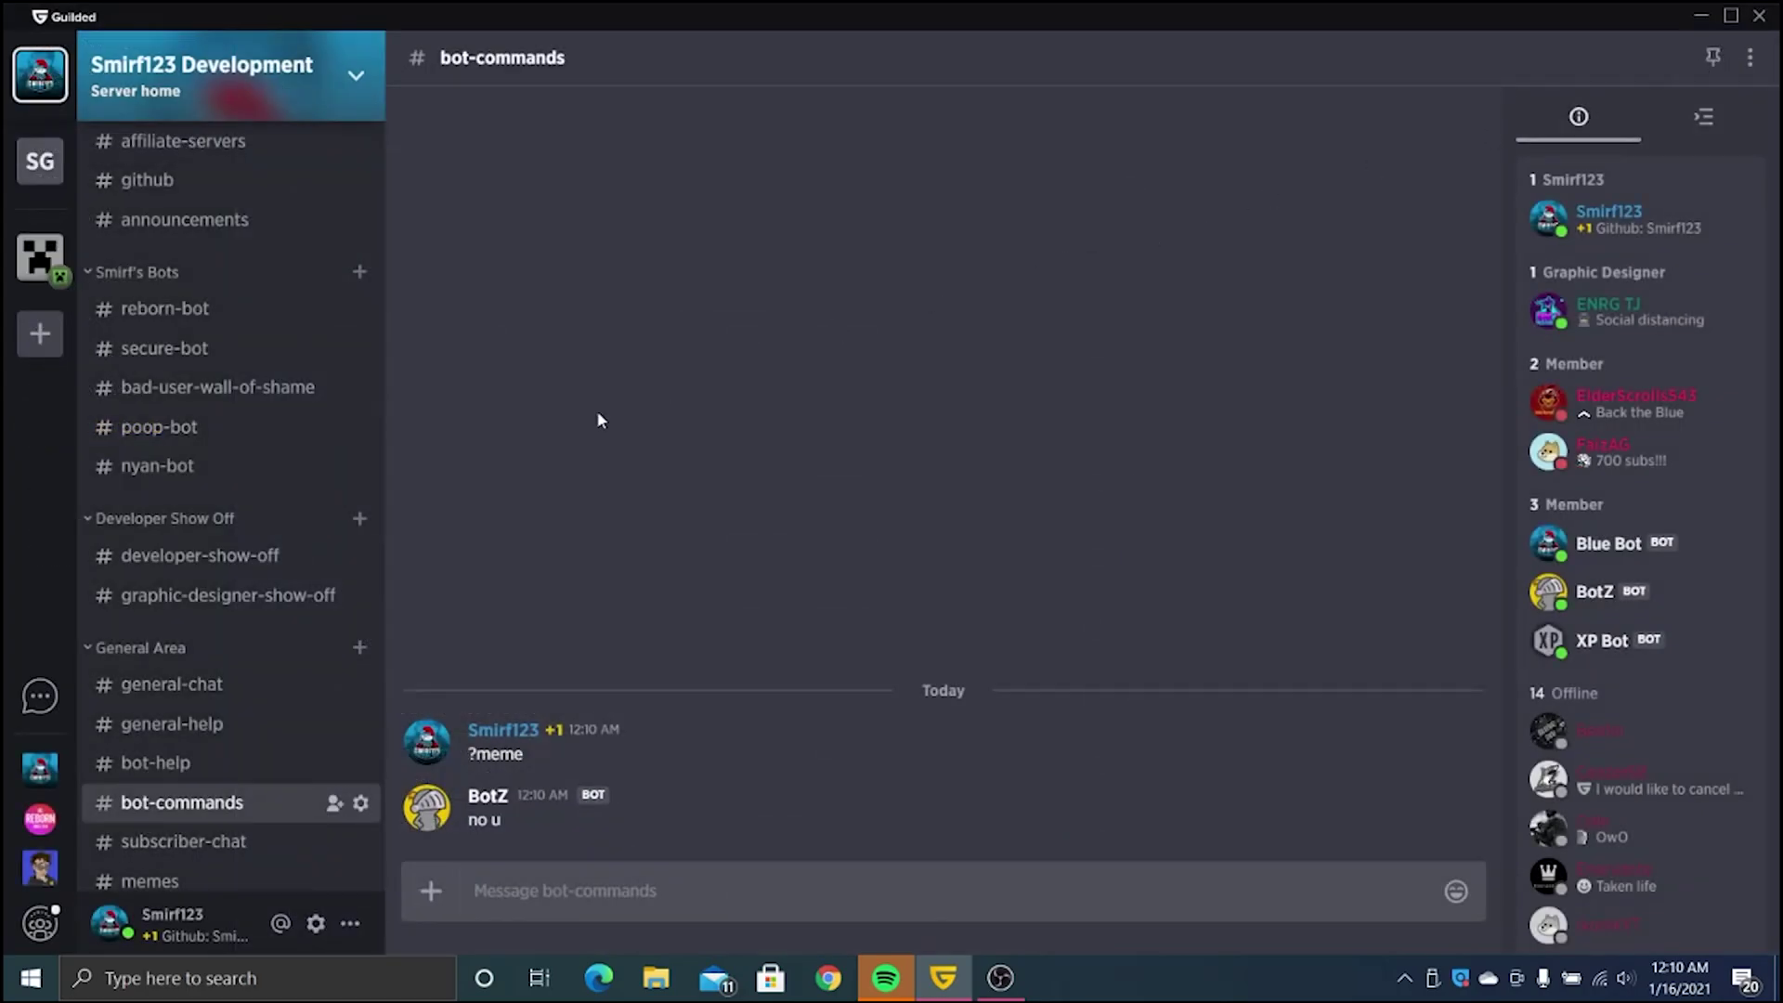
left_click(308, 109)
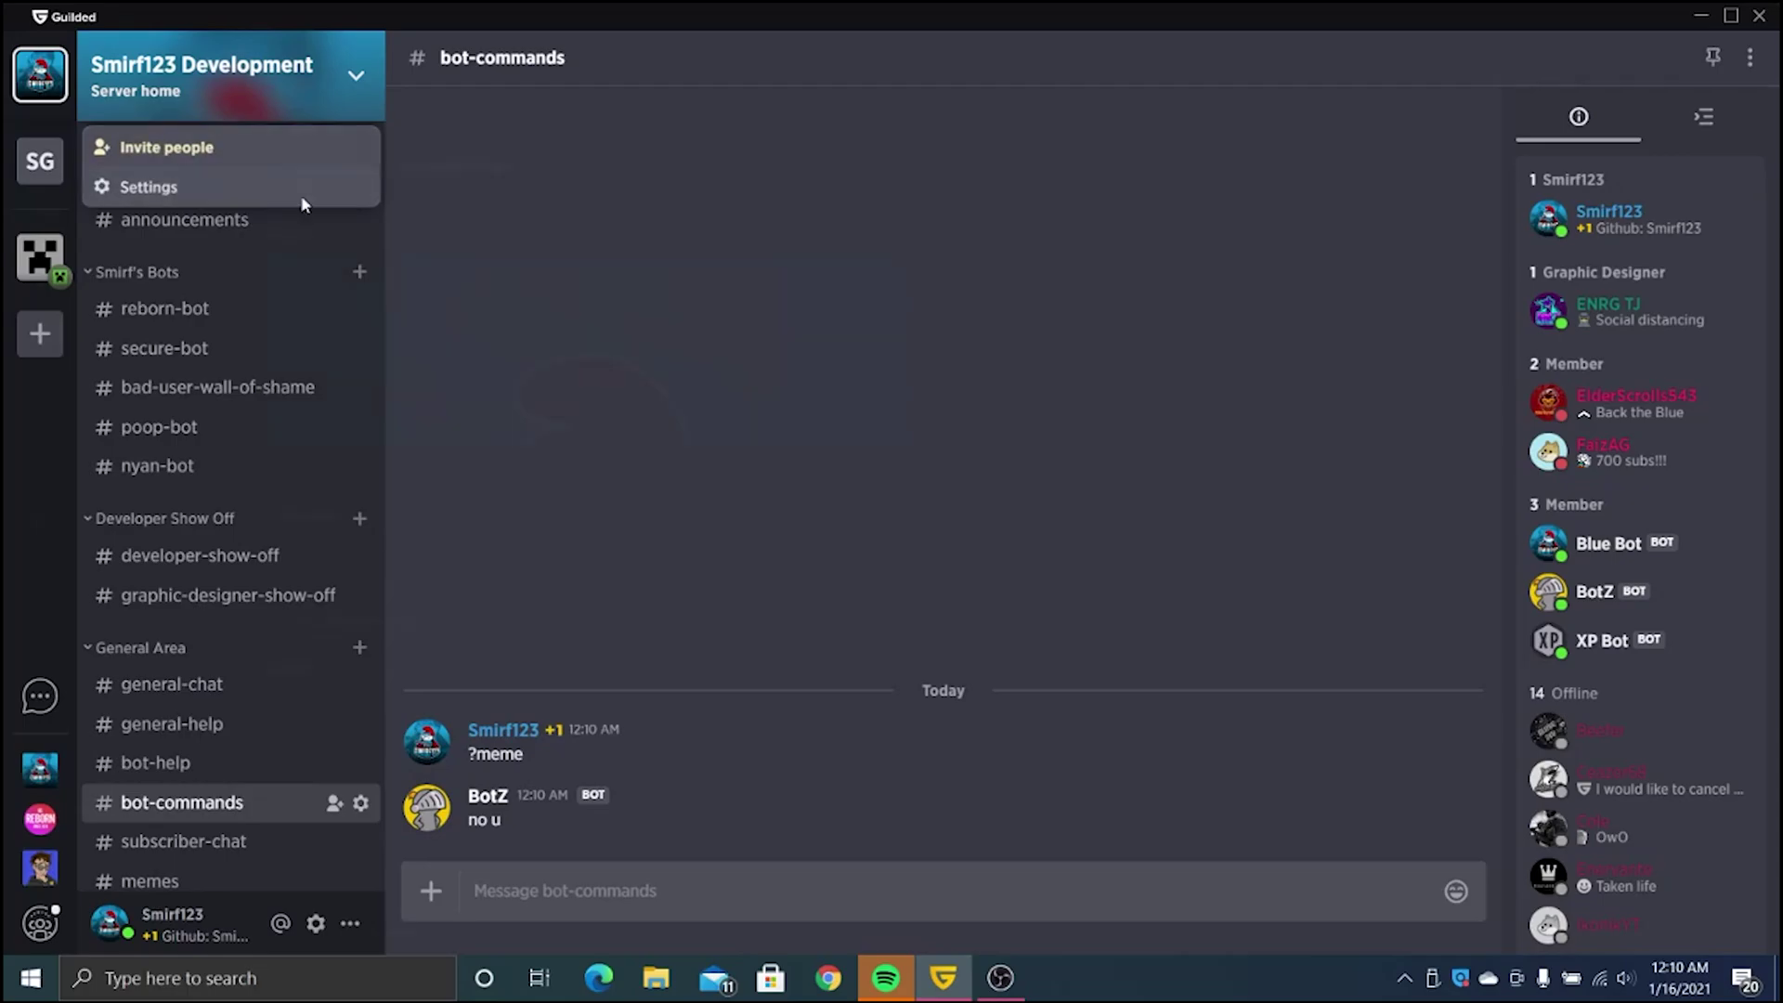
left_click(302, 188)
left_click(102, 145)
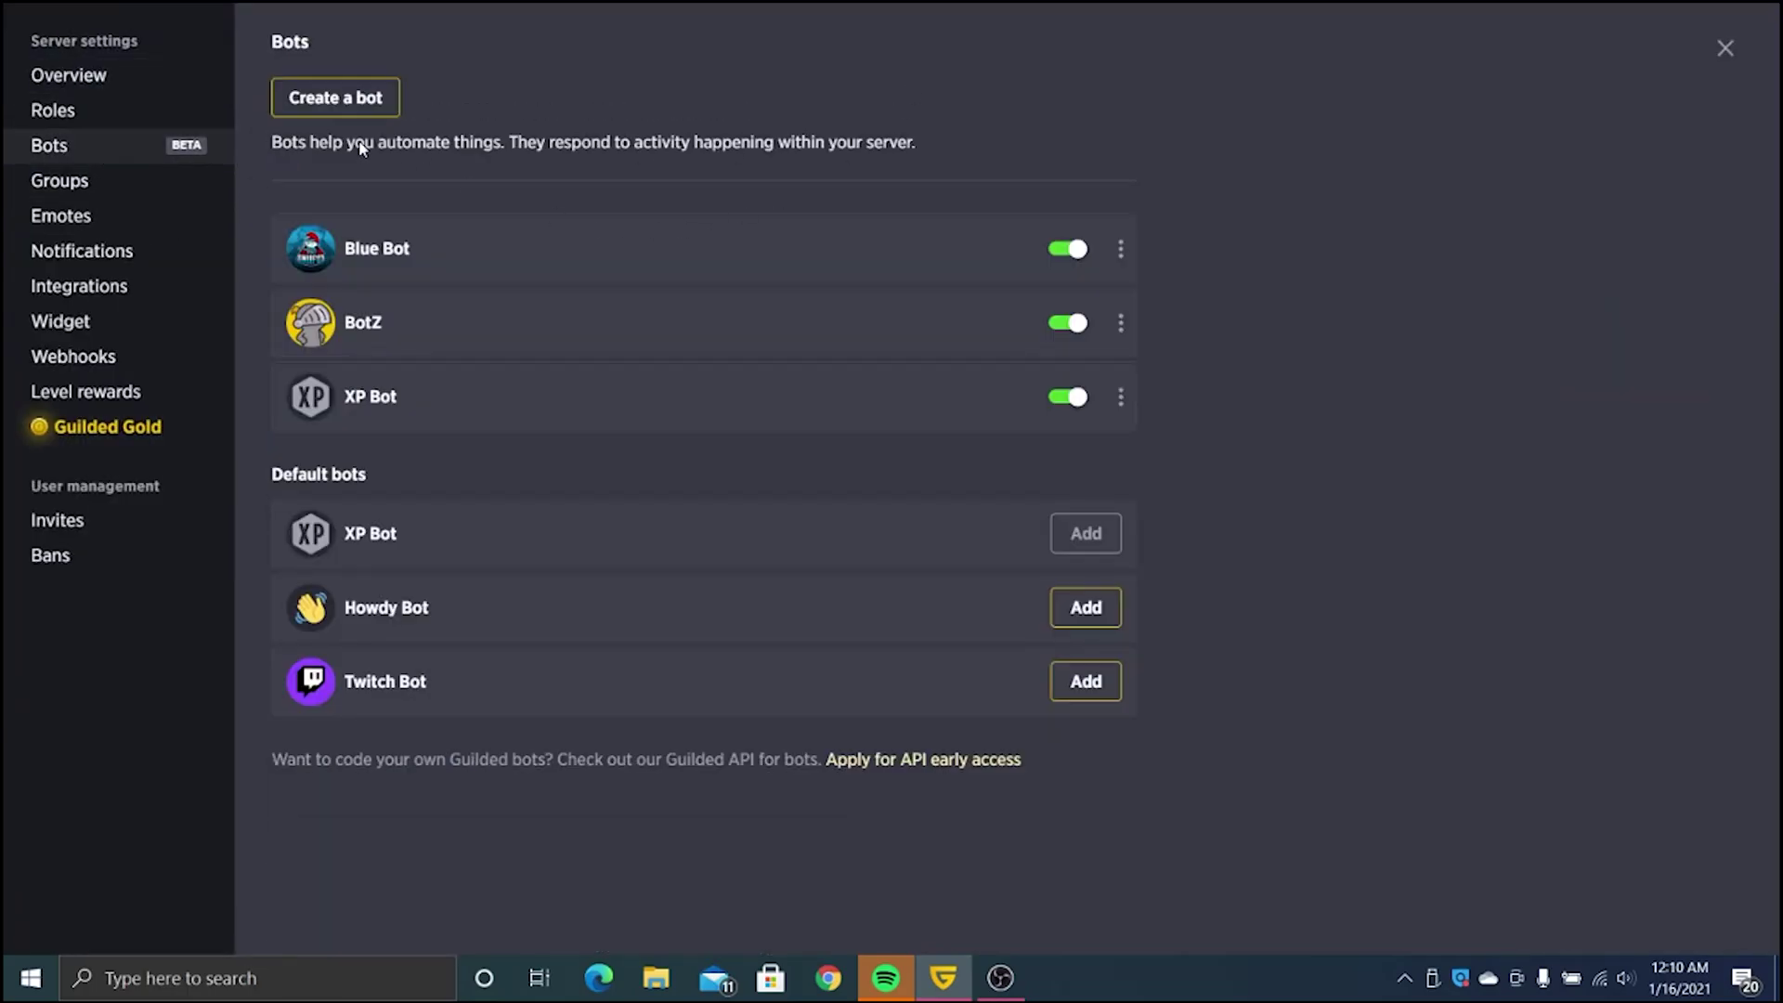
left_click(371, 102)
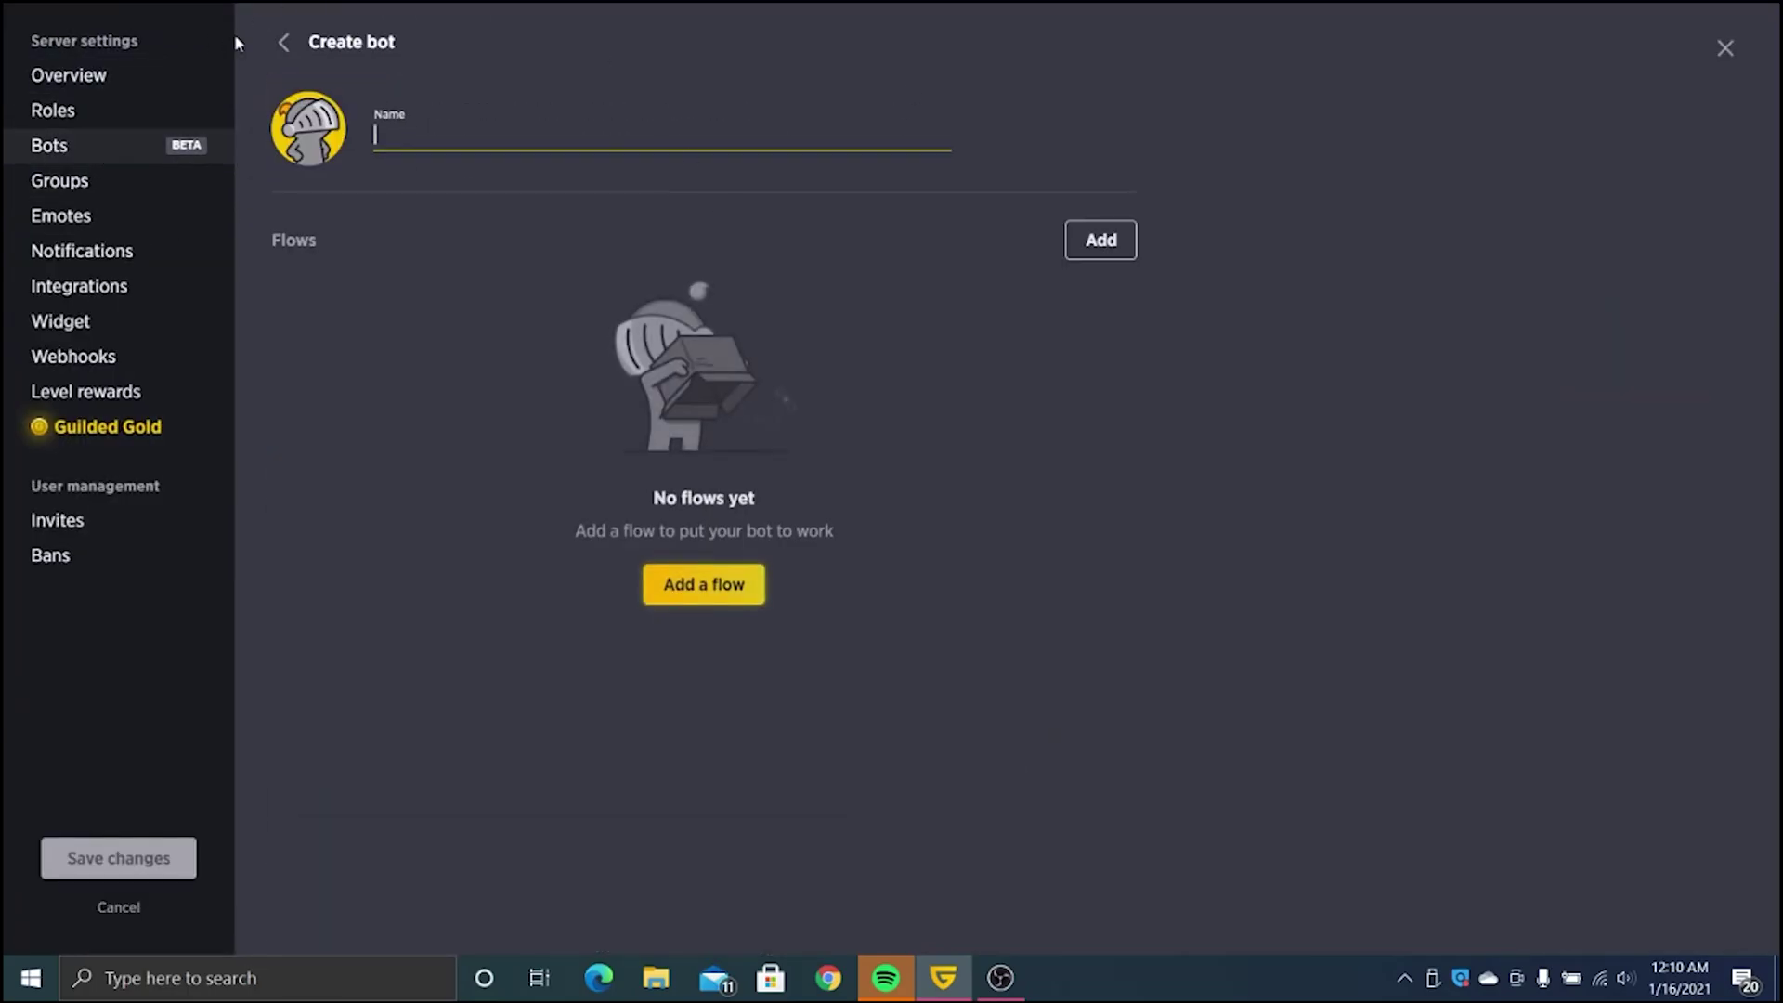
left_click(277, 33)
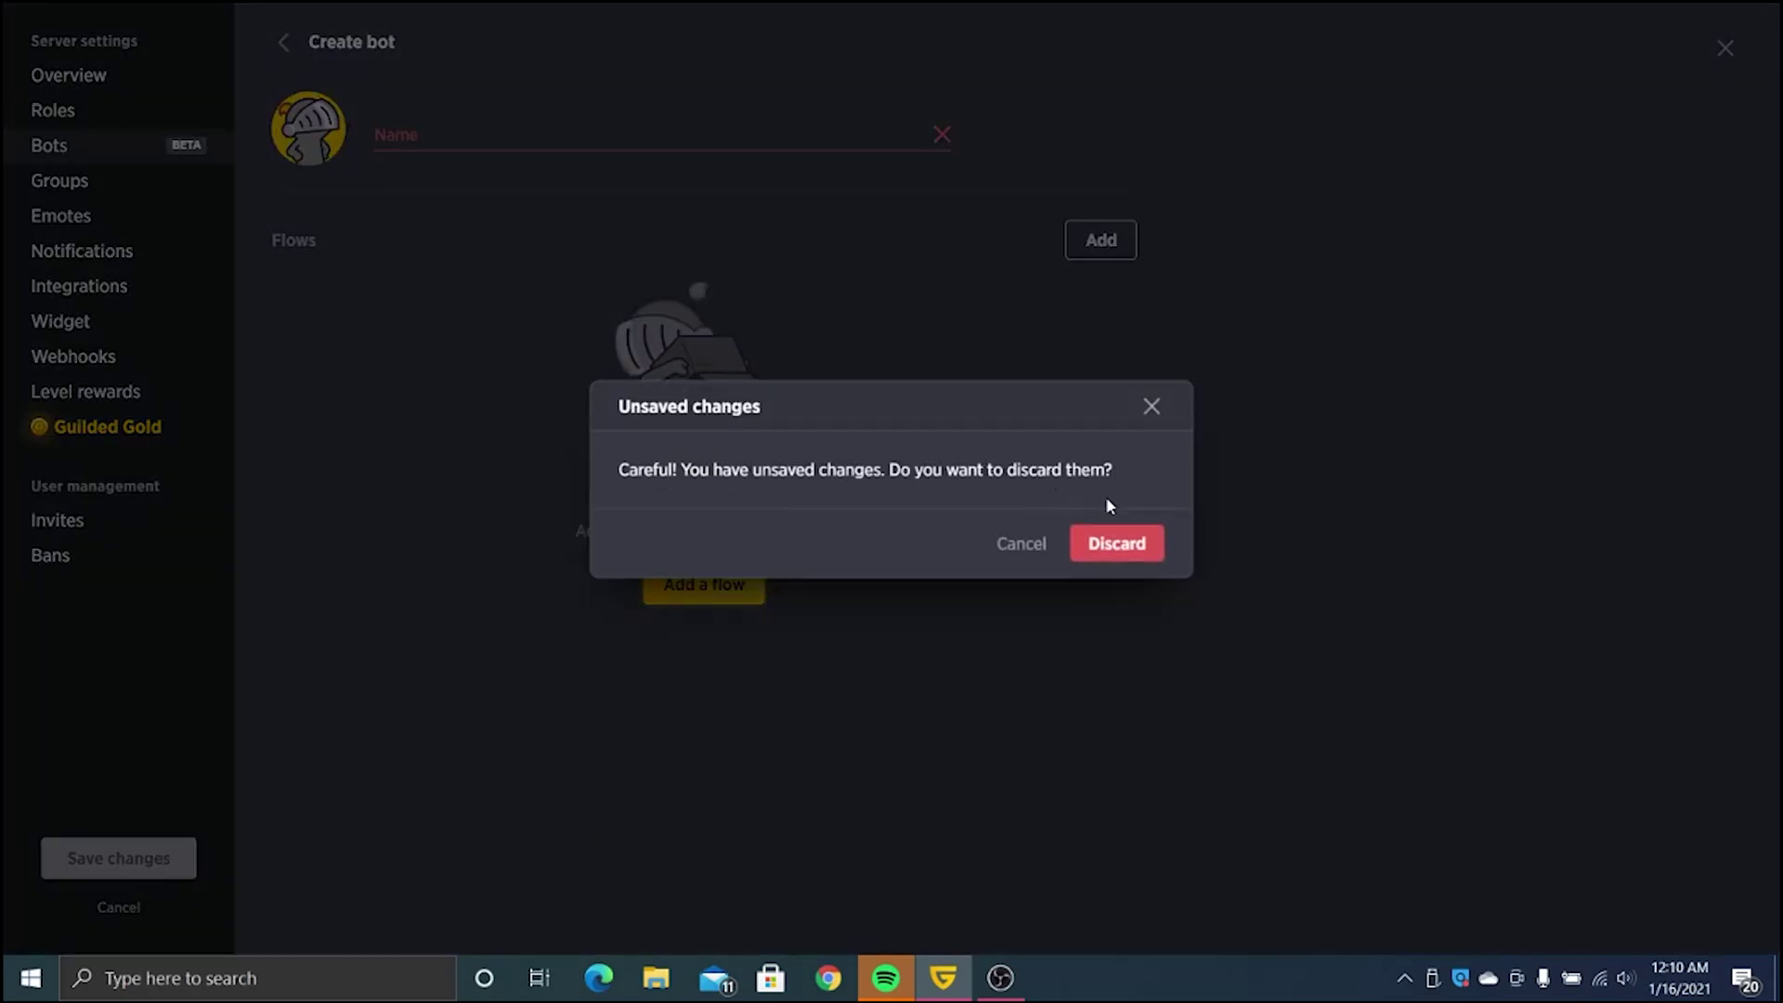
left_click(1117, 546)
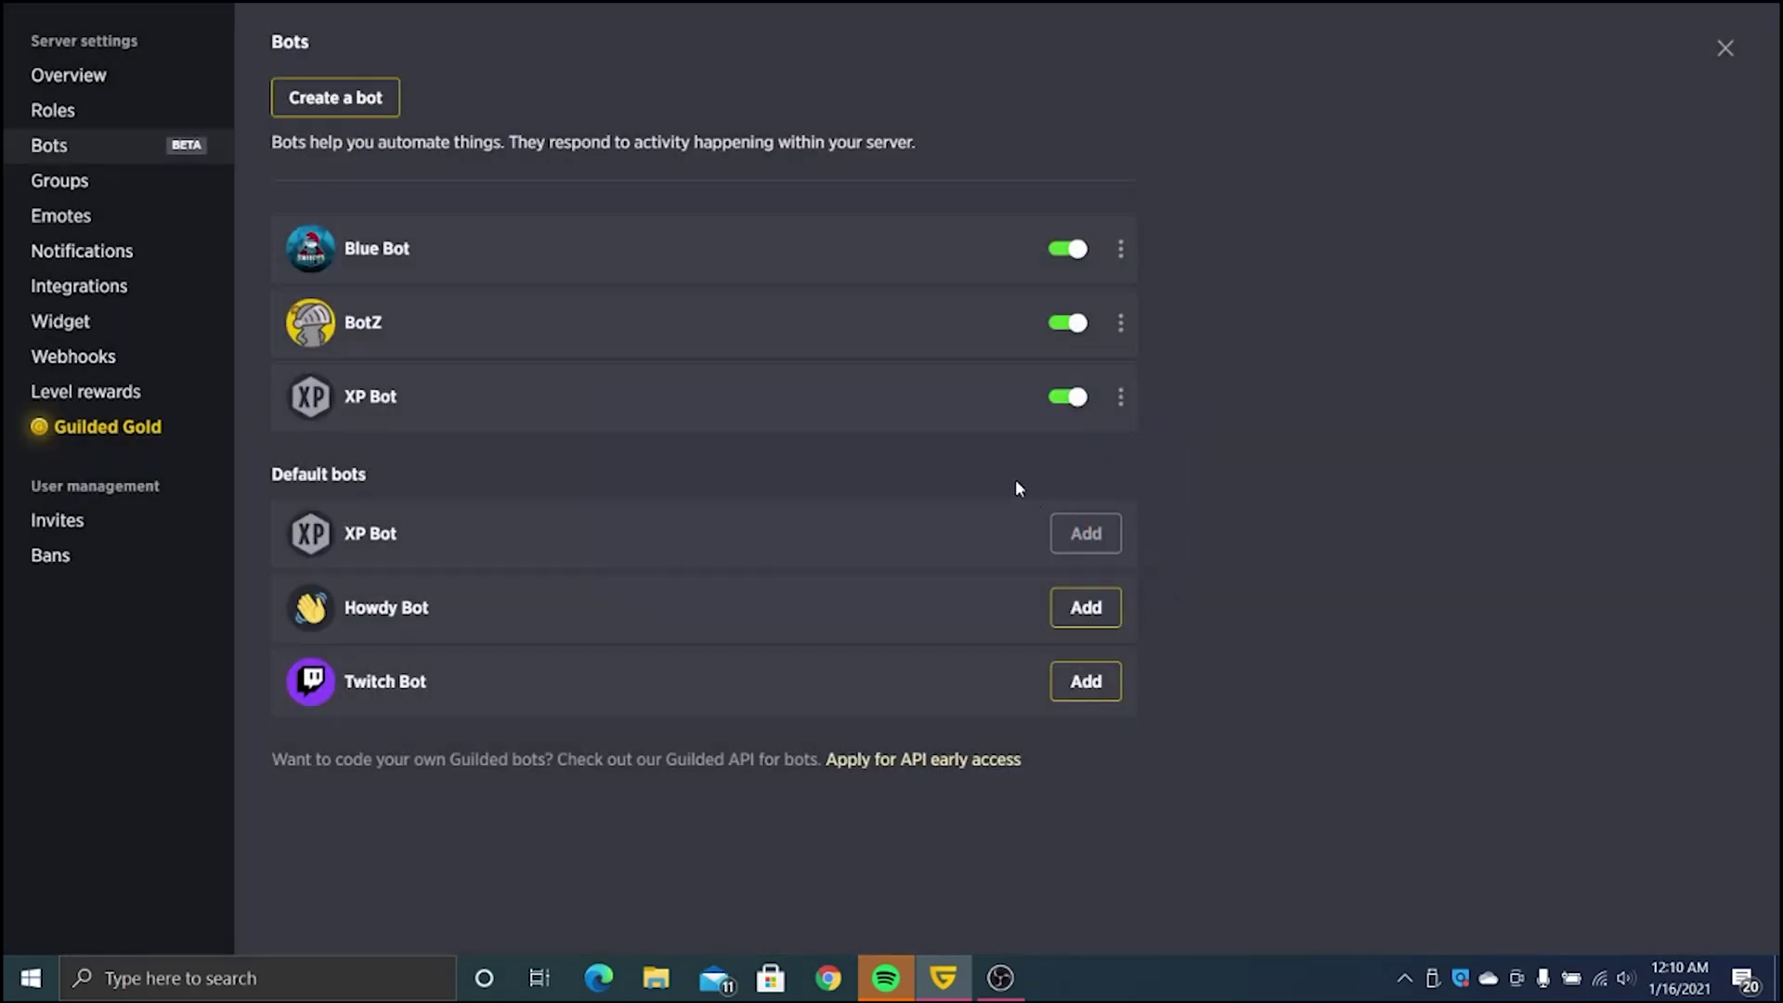
- Add a new flow to Blue Bot, using the Application received trigger for the game Minecraft
left_click(1120, 248)
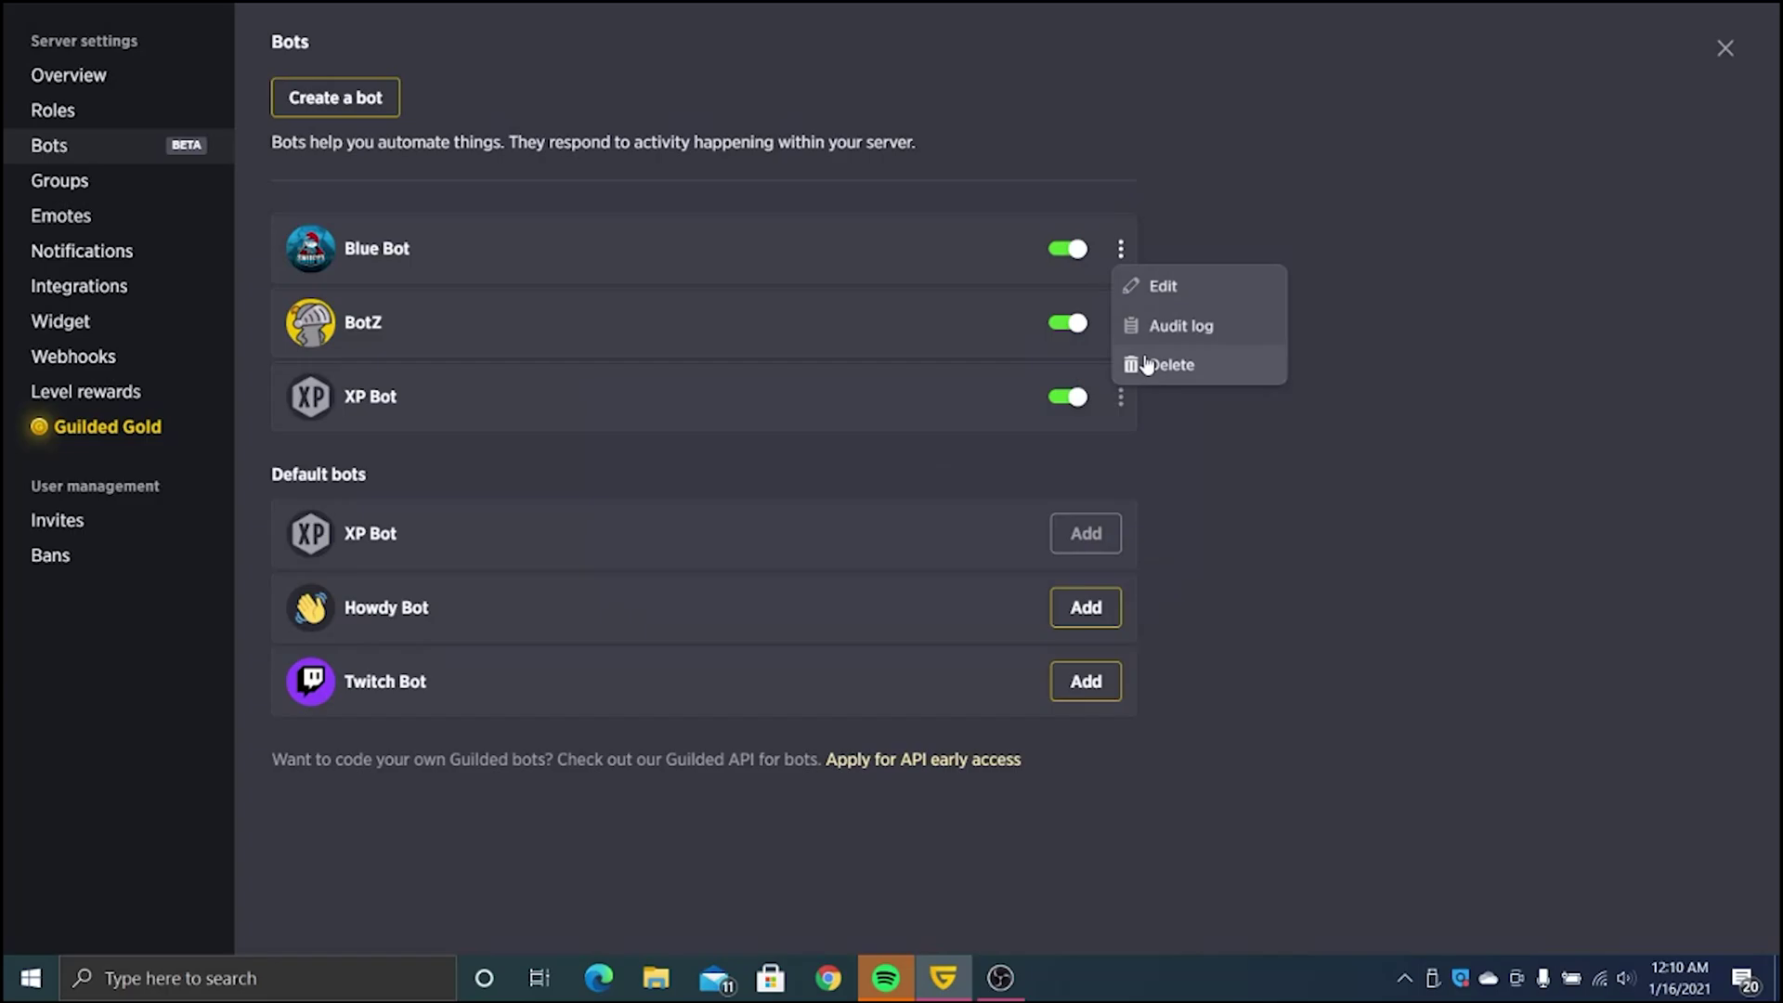
left_click(1177, 281)
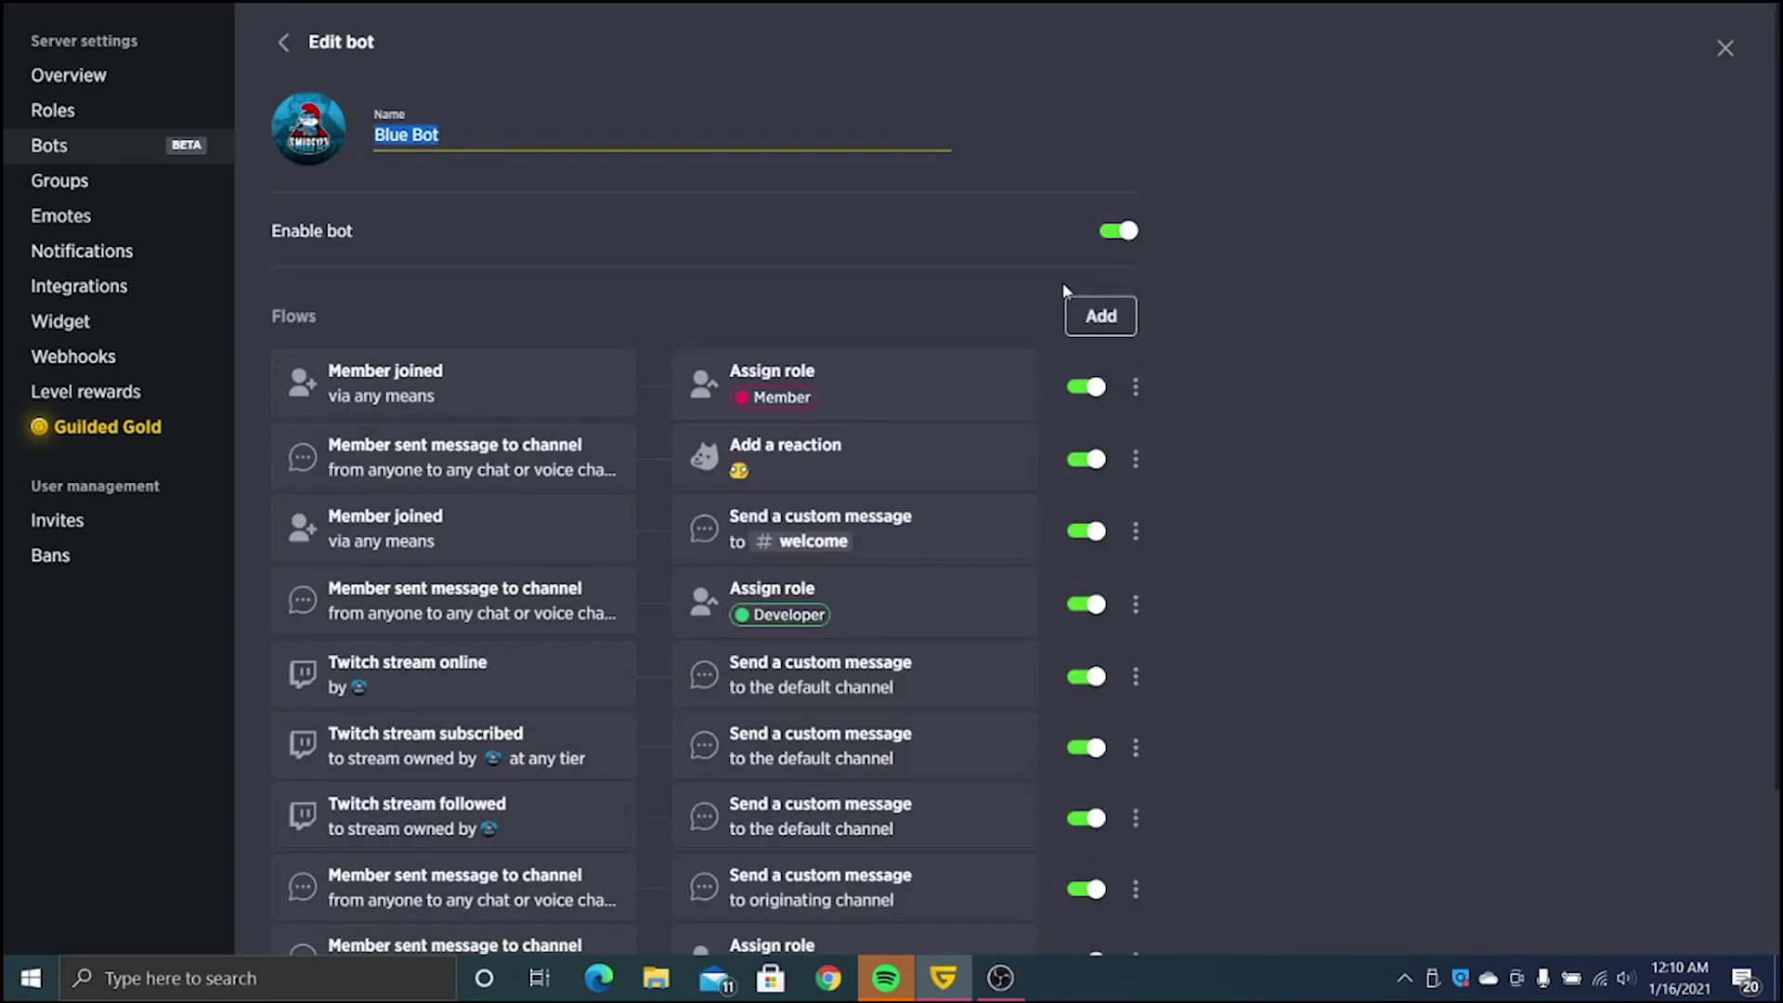
left_click(1100, 316)
left_click(1235, 462)
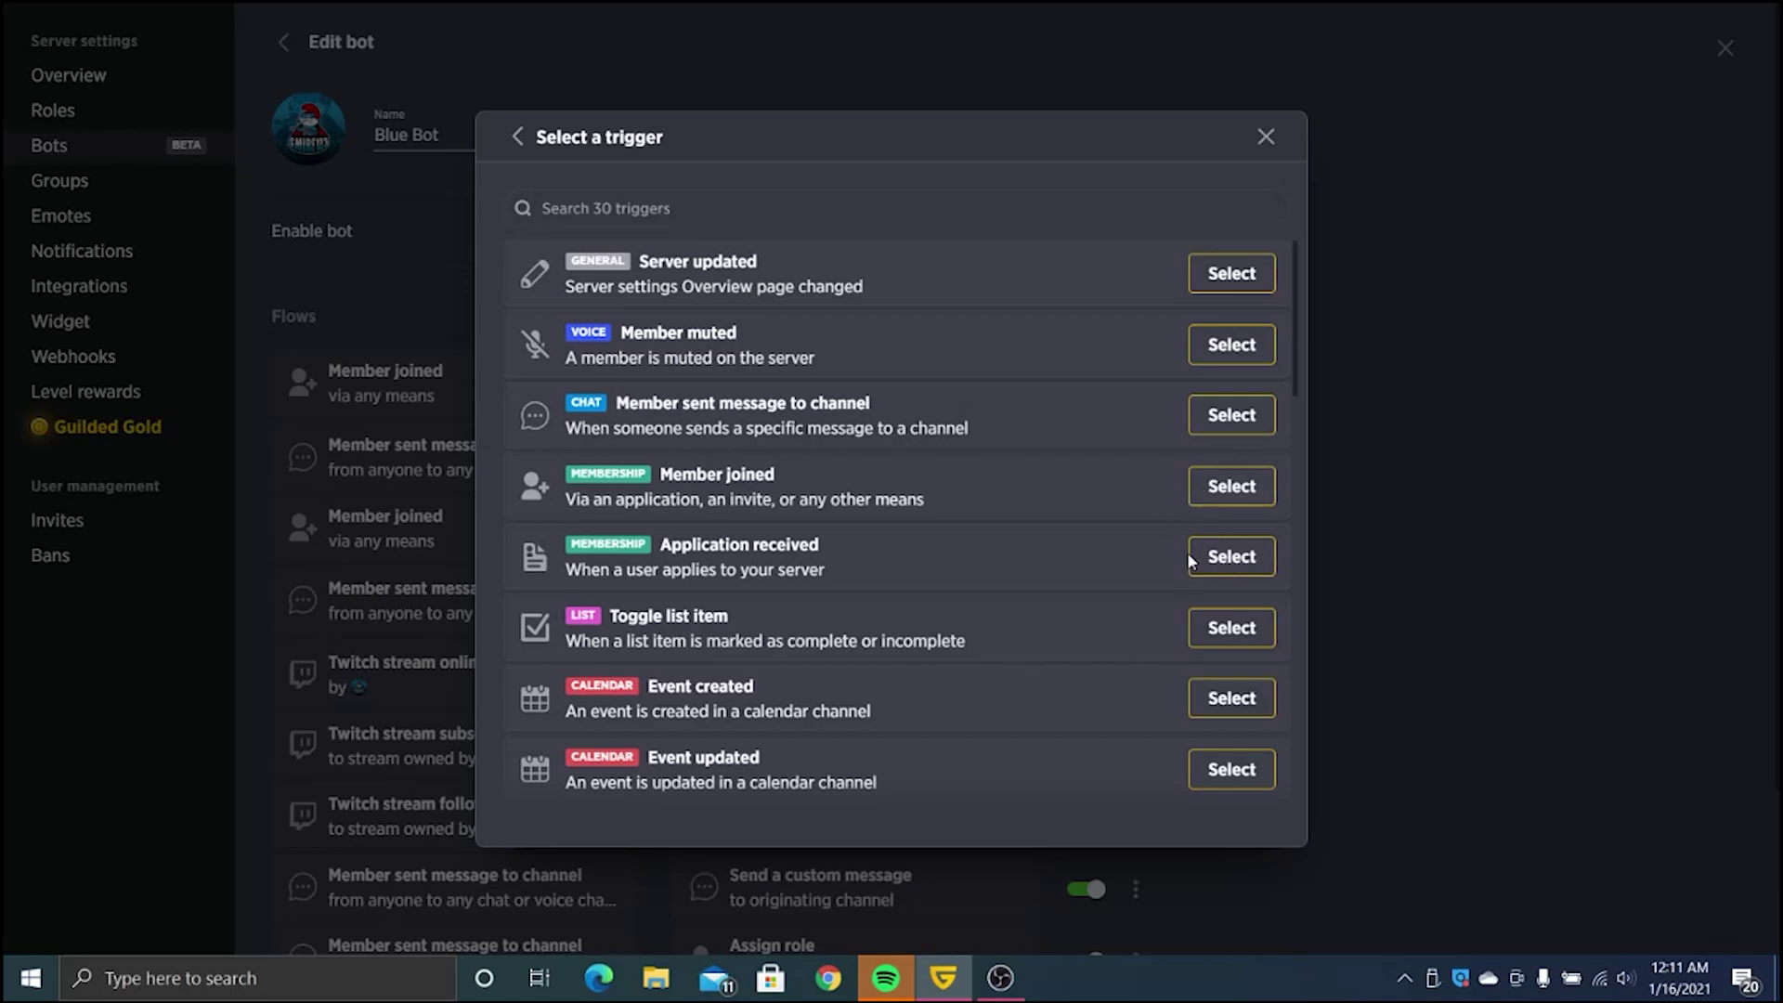
scroll(1188, 580, "down", 5)
scroll(1181, 575, "up", 3)
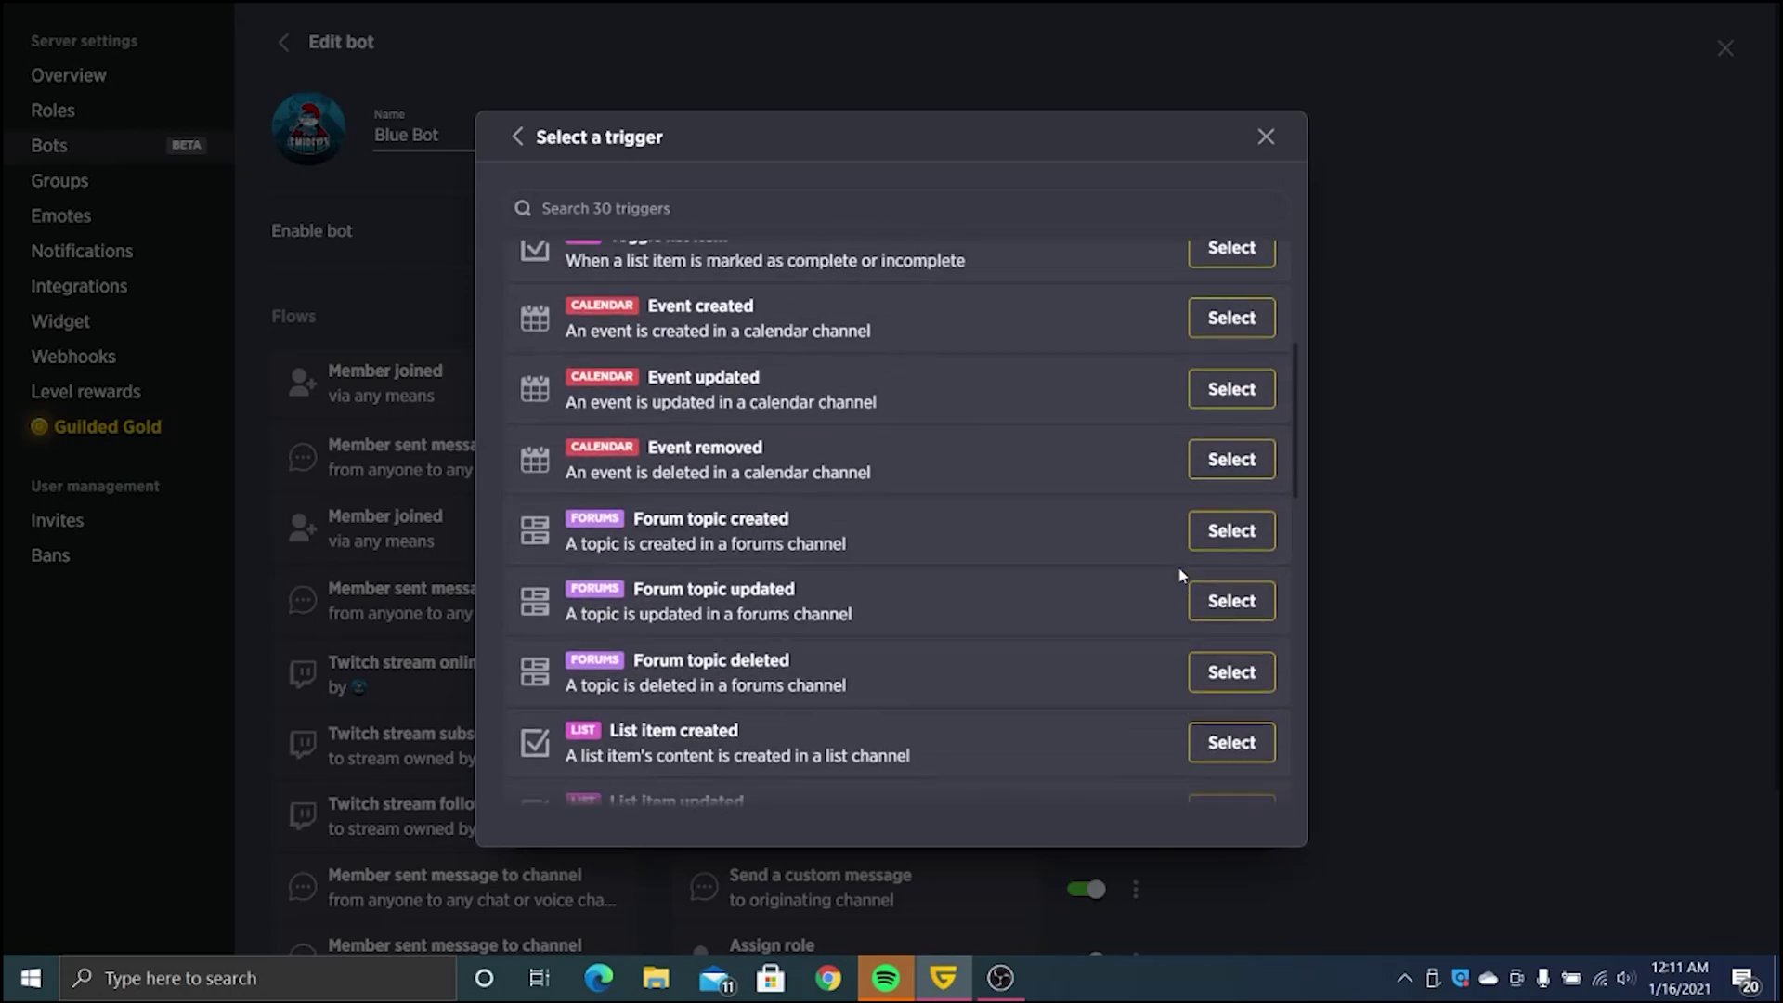
left_click(1233, 337)
left_click(1114, 526)
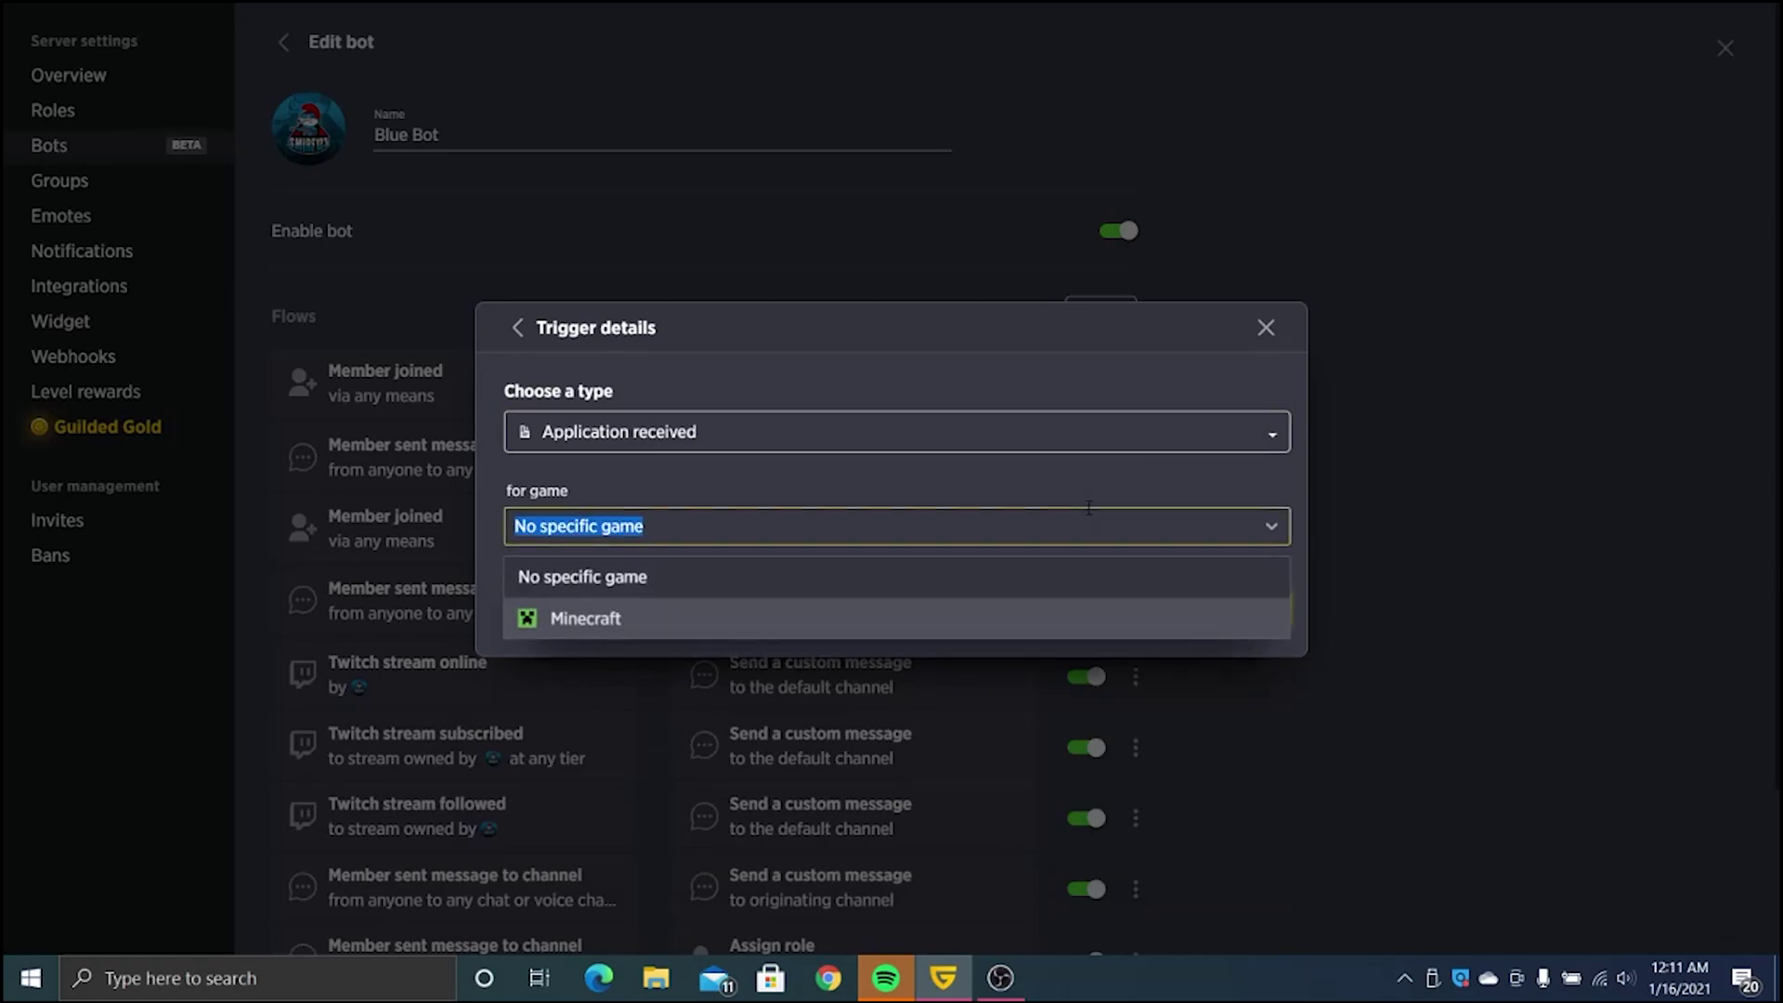
type("Minecraft")
left_click(1103, 576)
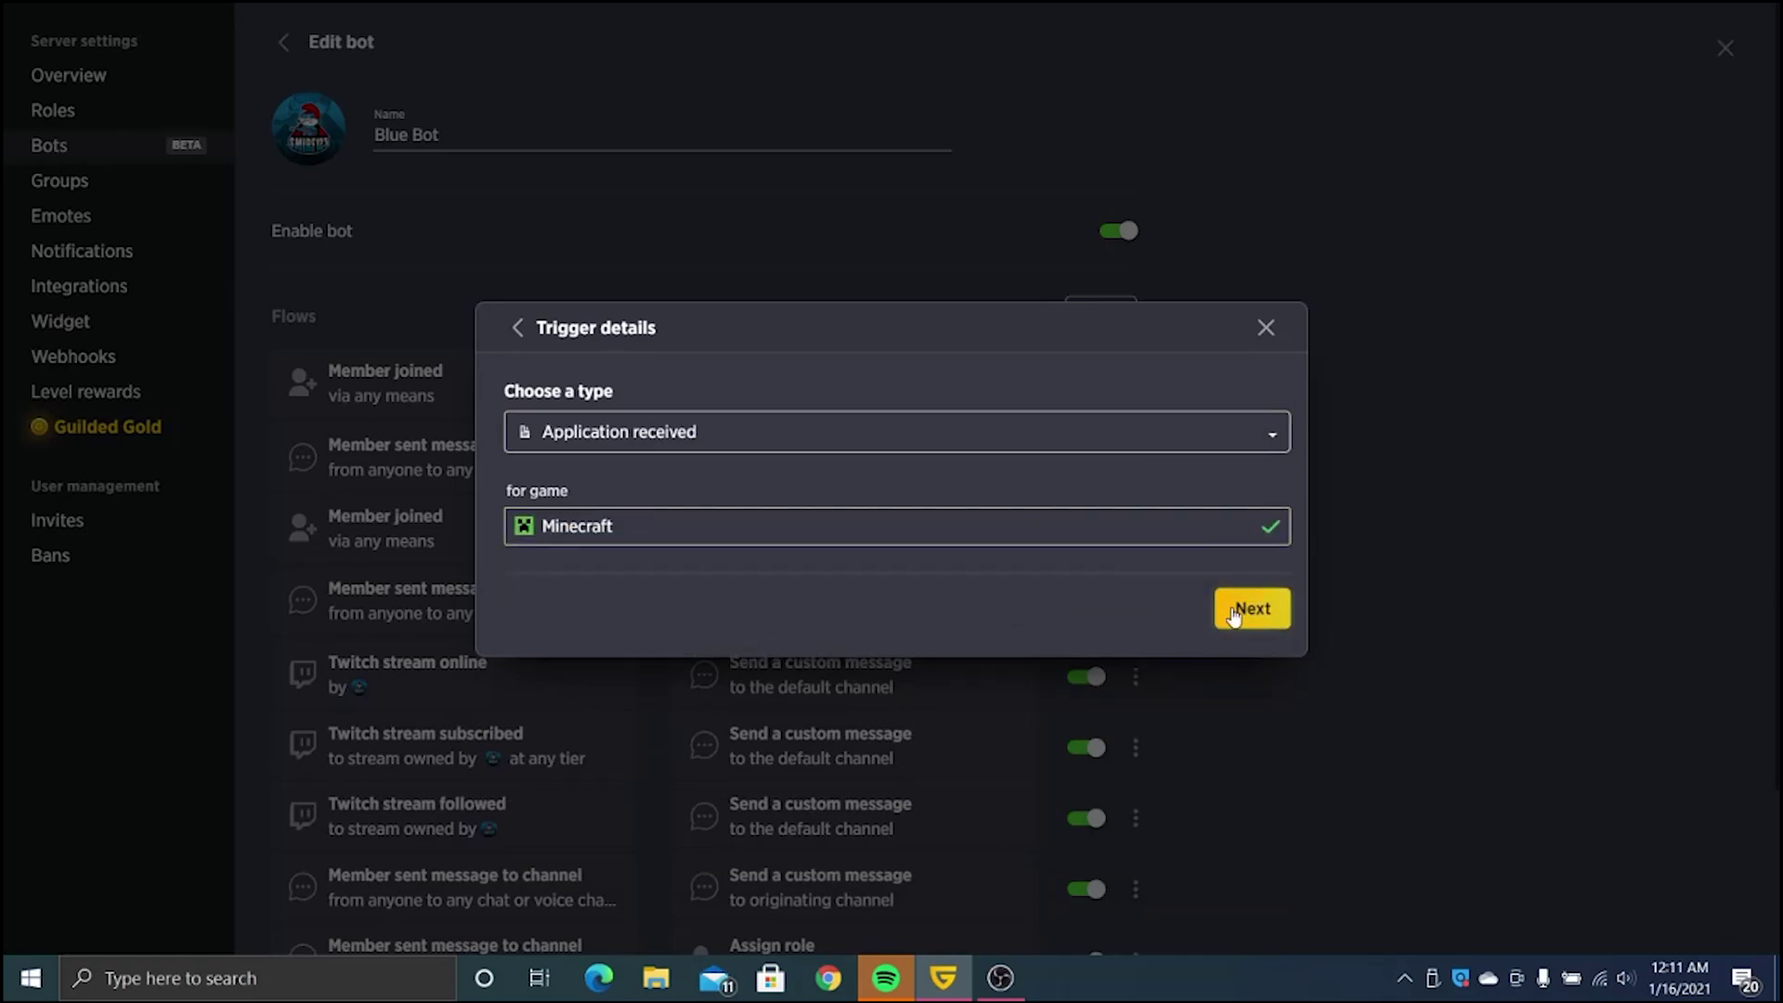
left_click(1249, 609)
- Choose Create a forum topic in Development Forums as the flow's action, with a mention of the server owner as content
left_click(1233, 548)
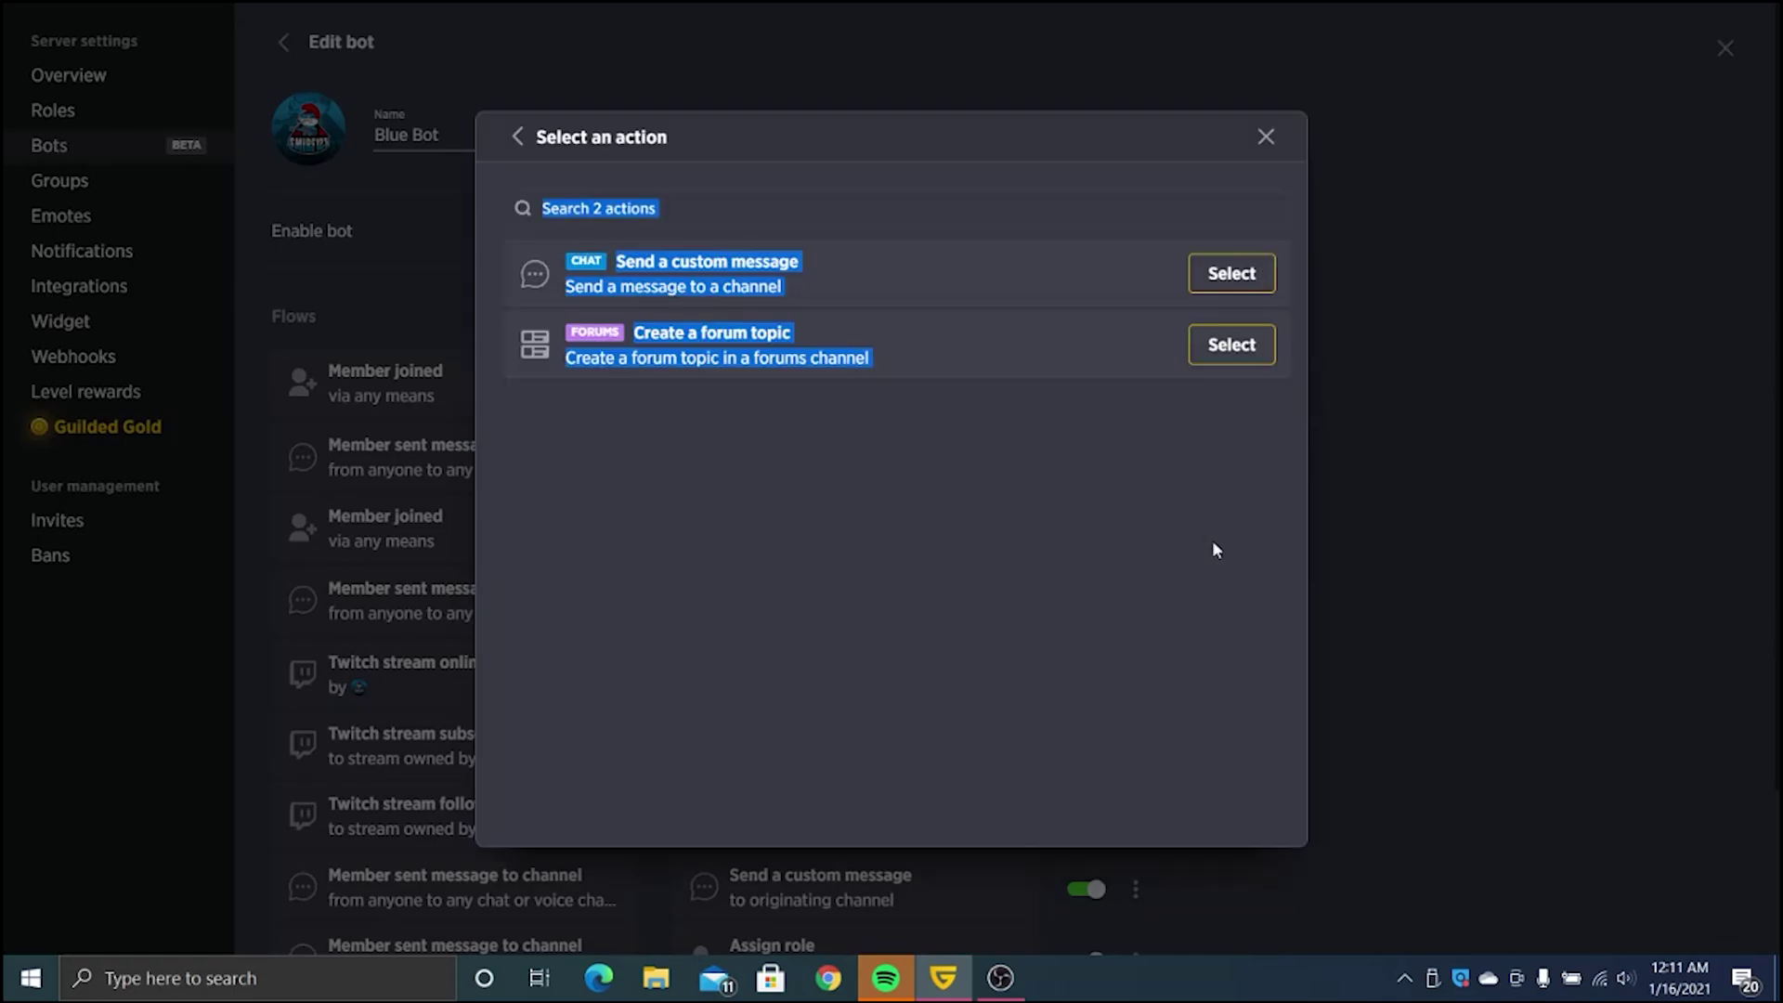
left_click(1184, 545)
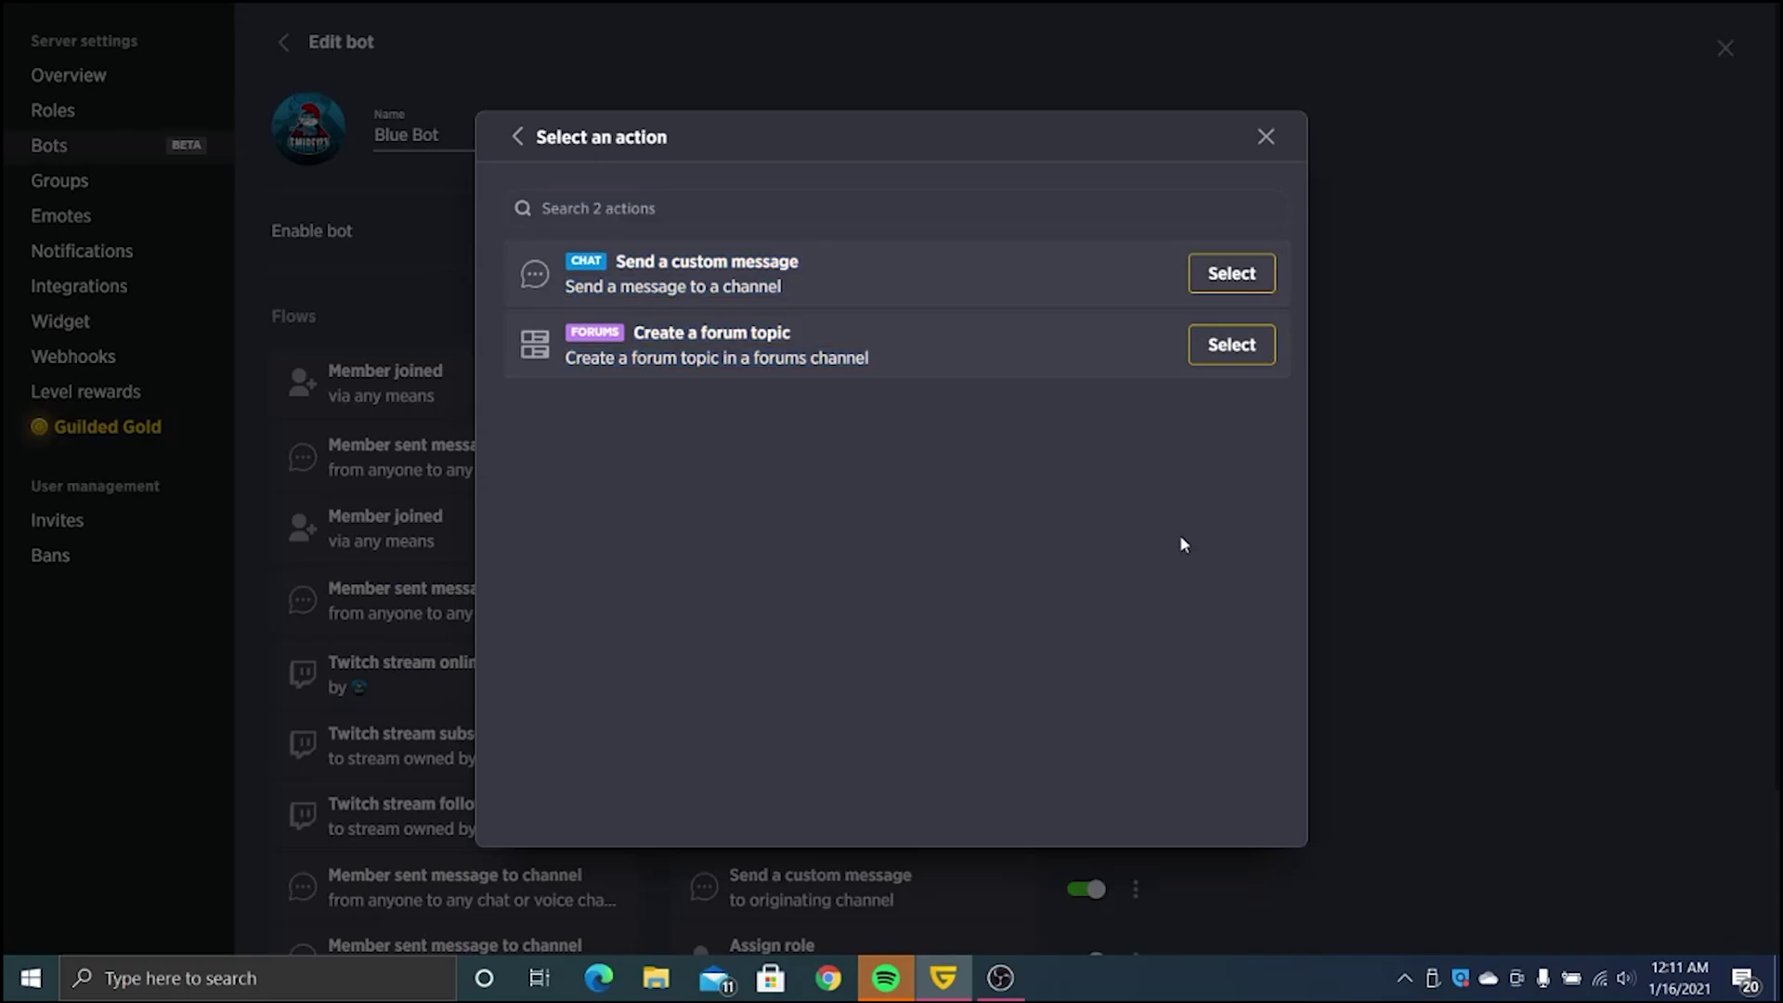
left_click(1232, 344)
left_click(983, 547)
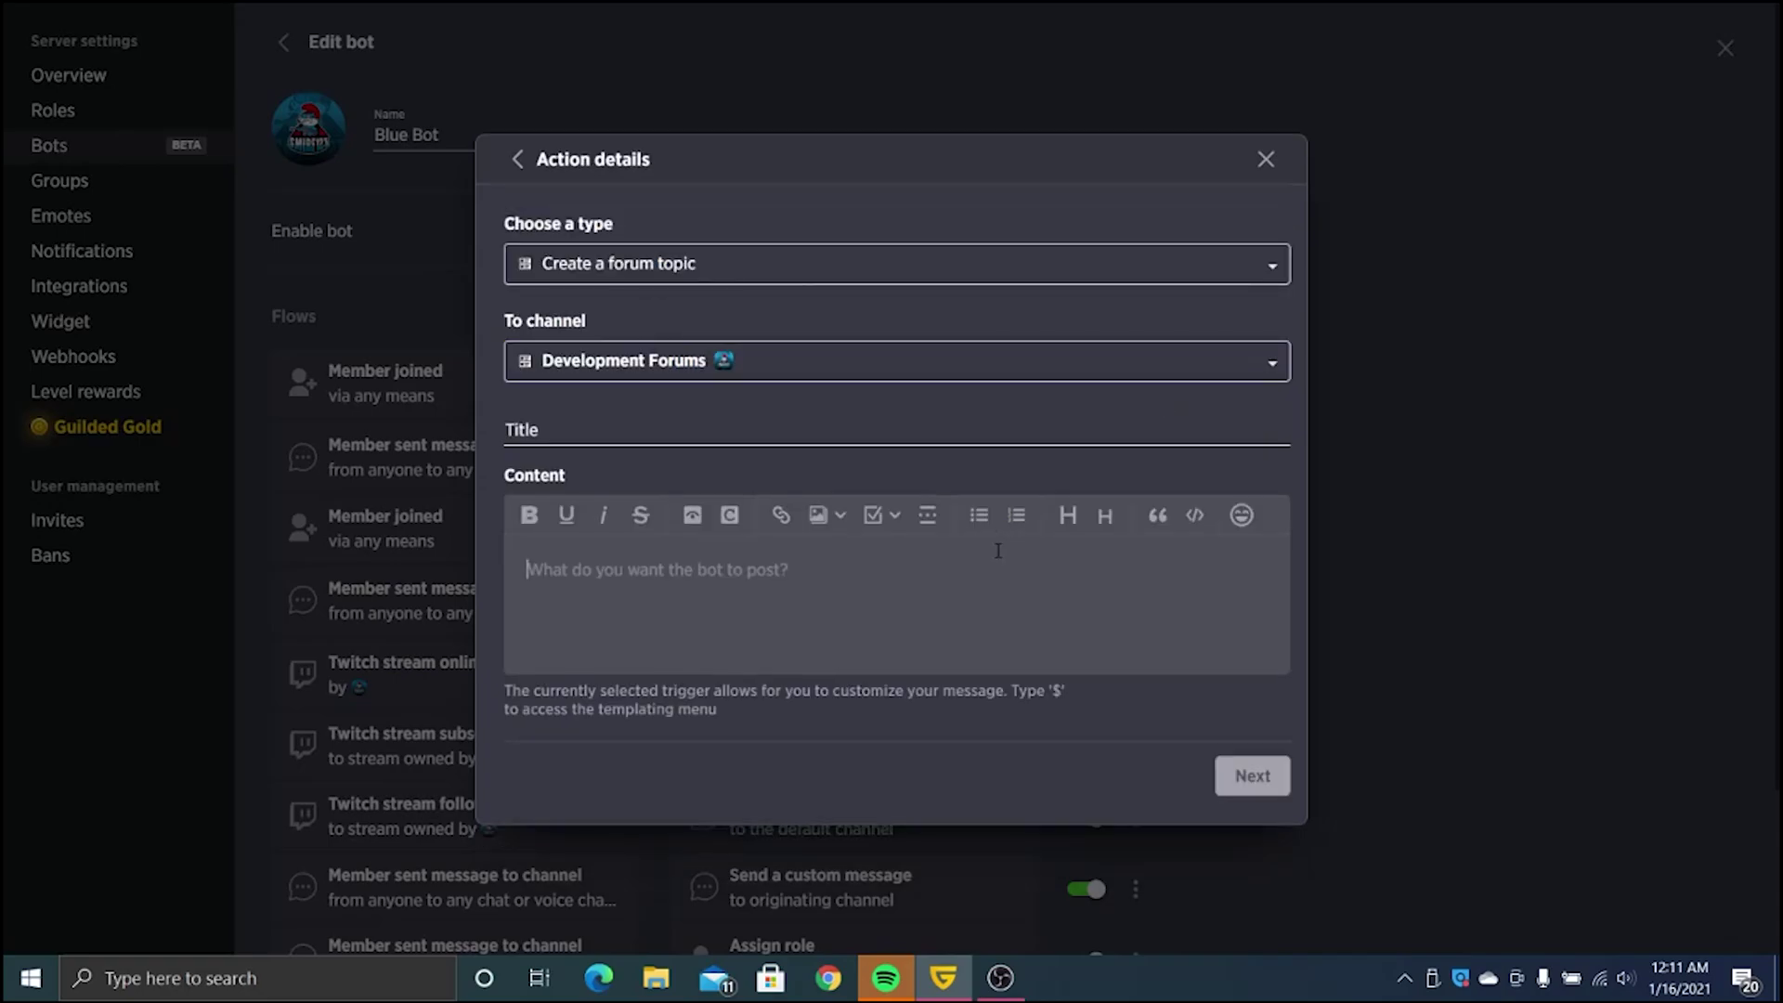
type("@smir")
key("Down")
key("Down")
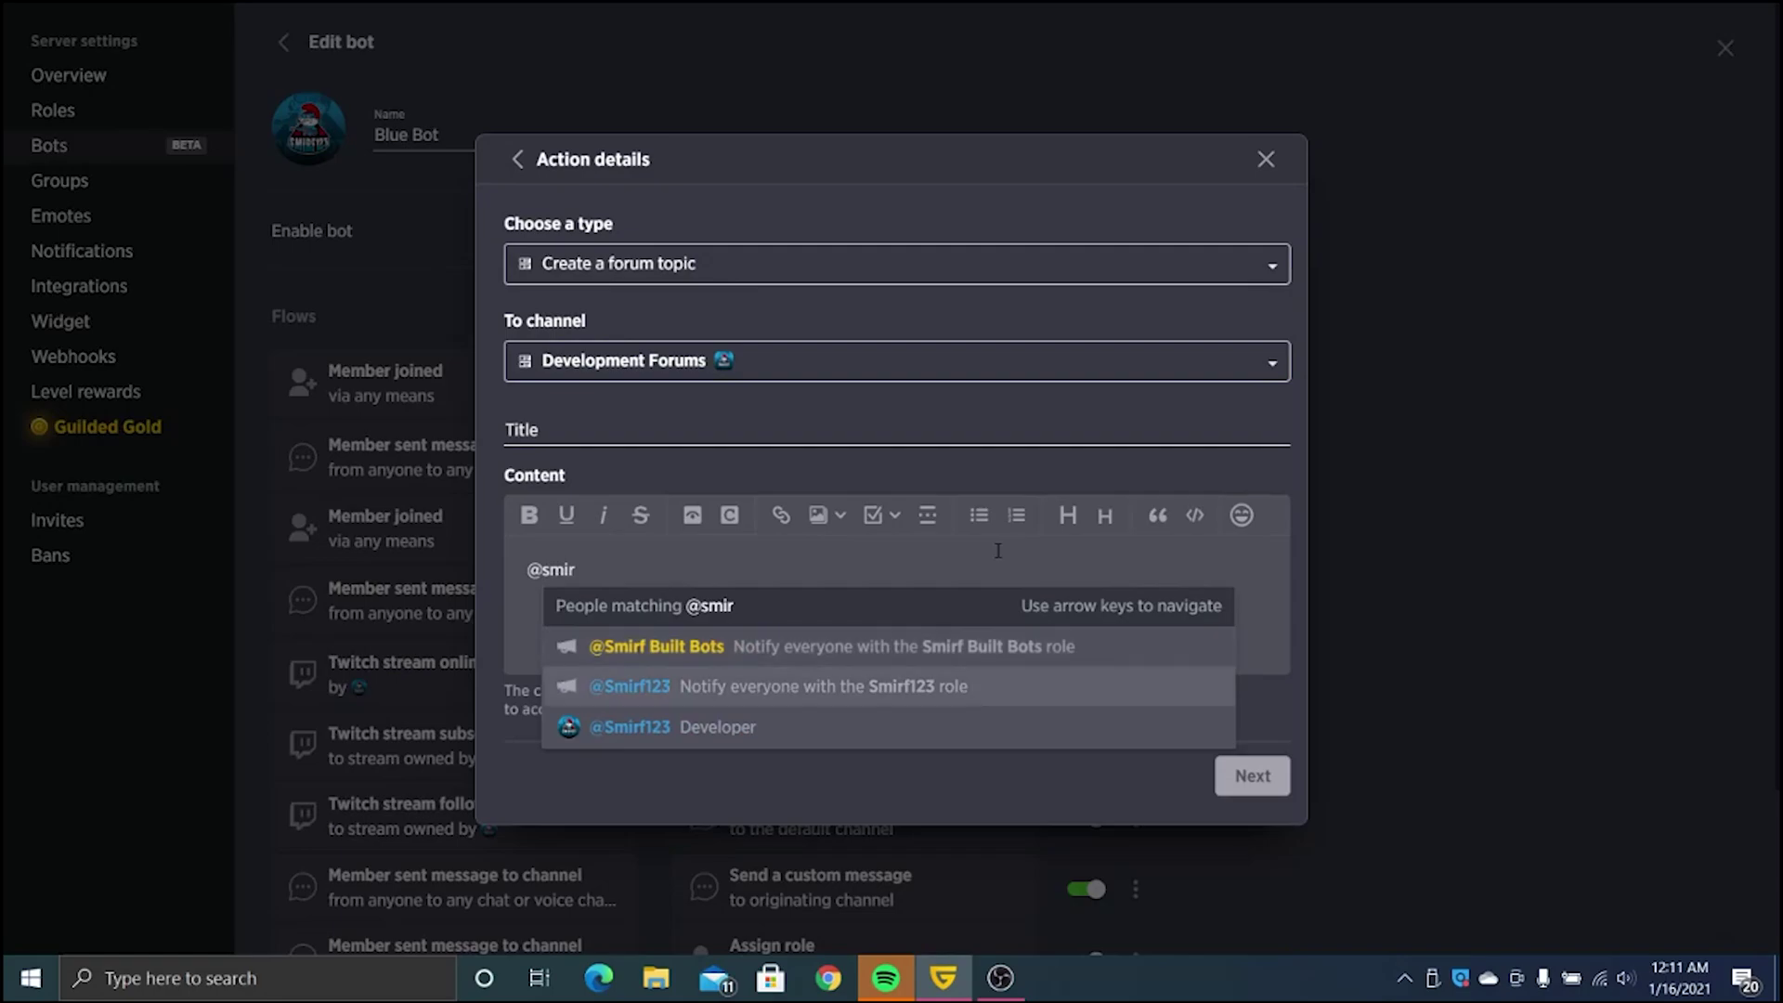
key("Return")
- Title the forum topic "New Ap" and accept the action details
left_click(988, 442)
type("New AP")
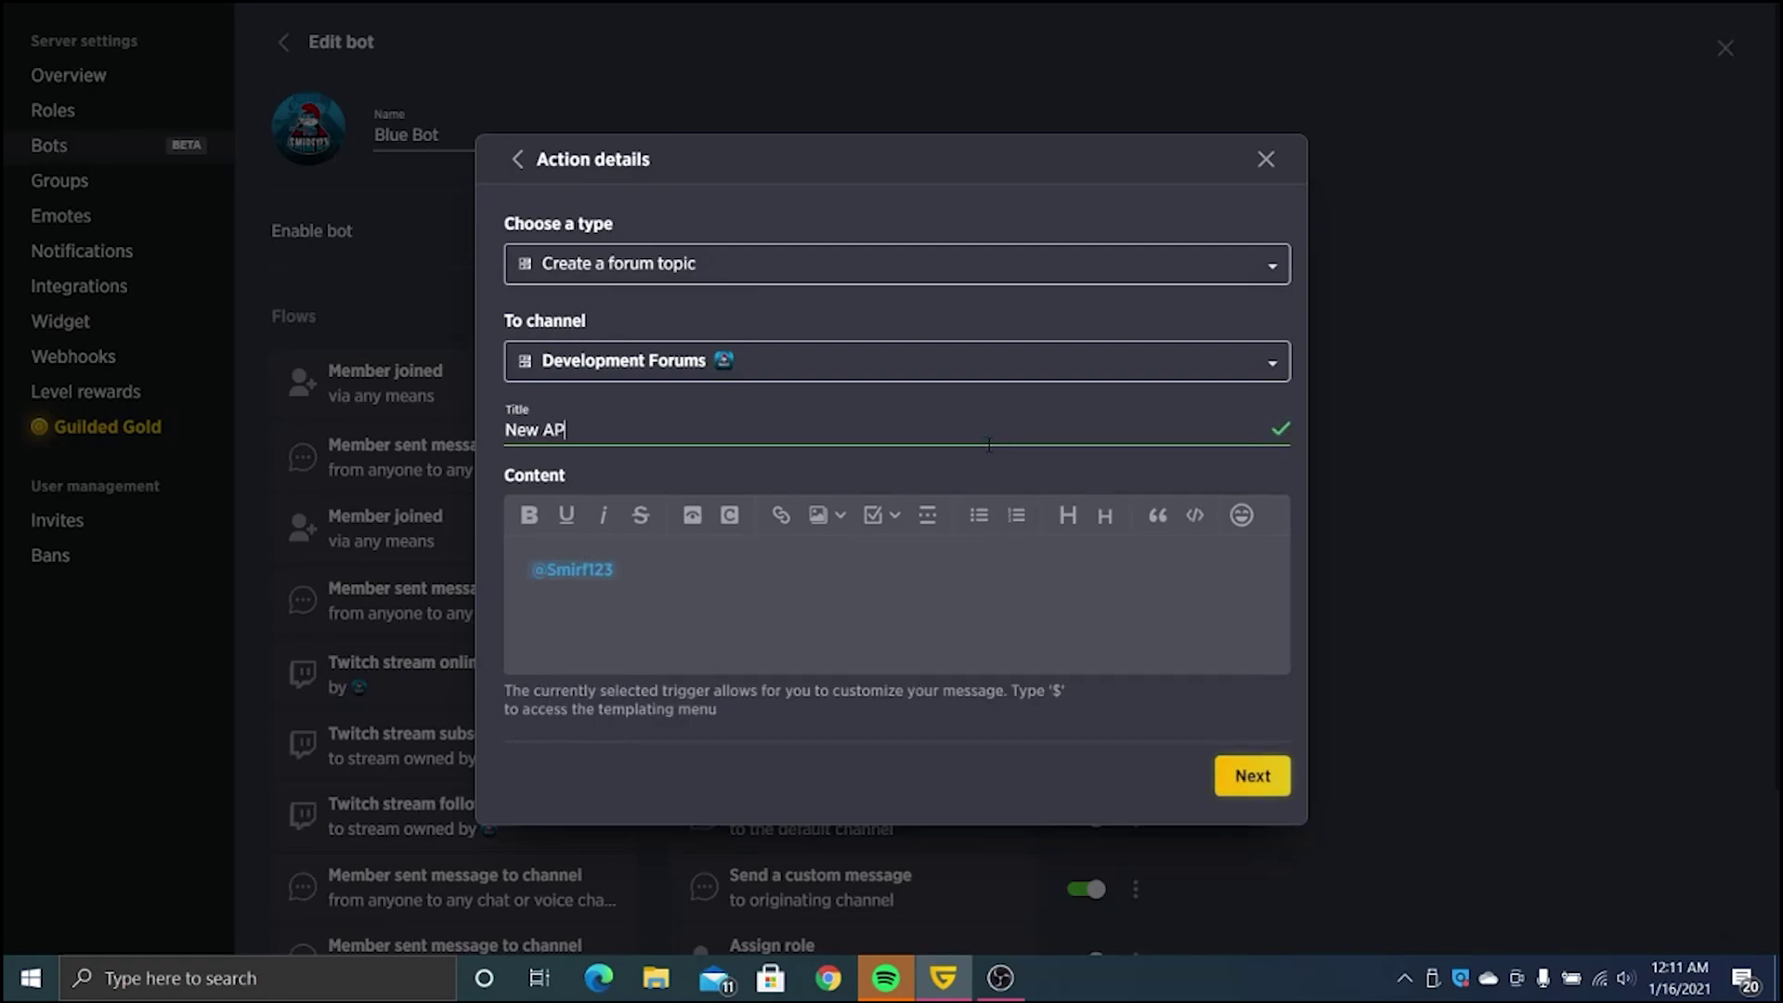
key("BackSpace")
type("p")
left_click(1253, 780)
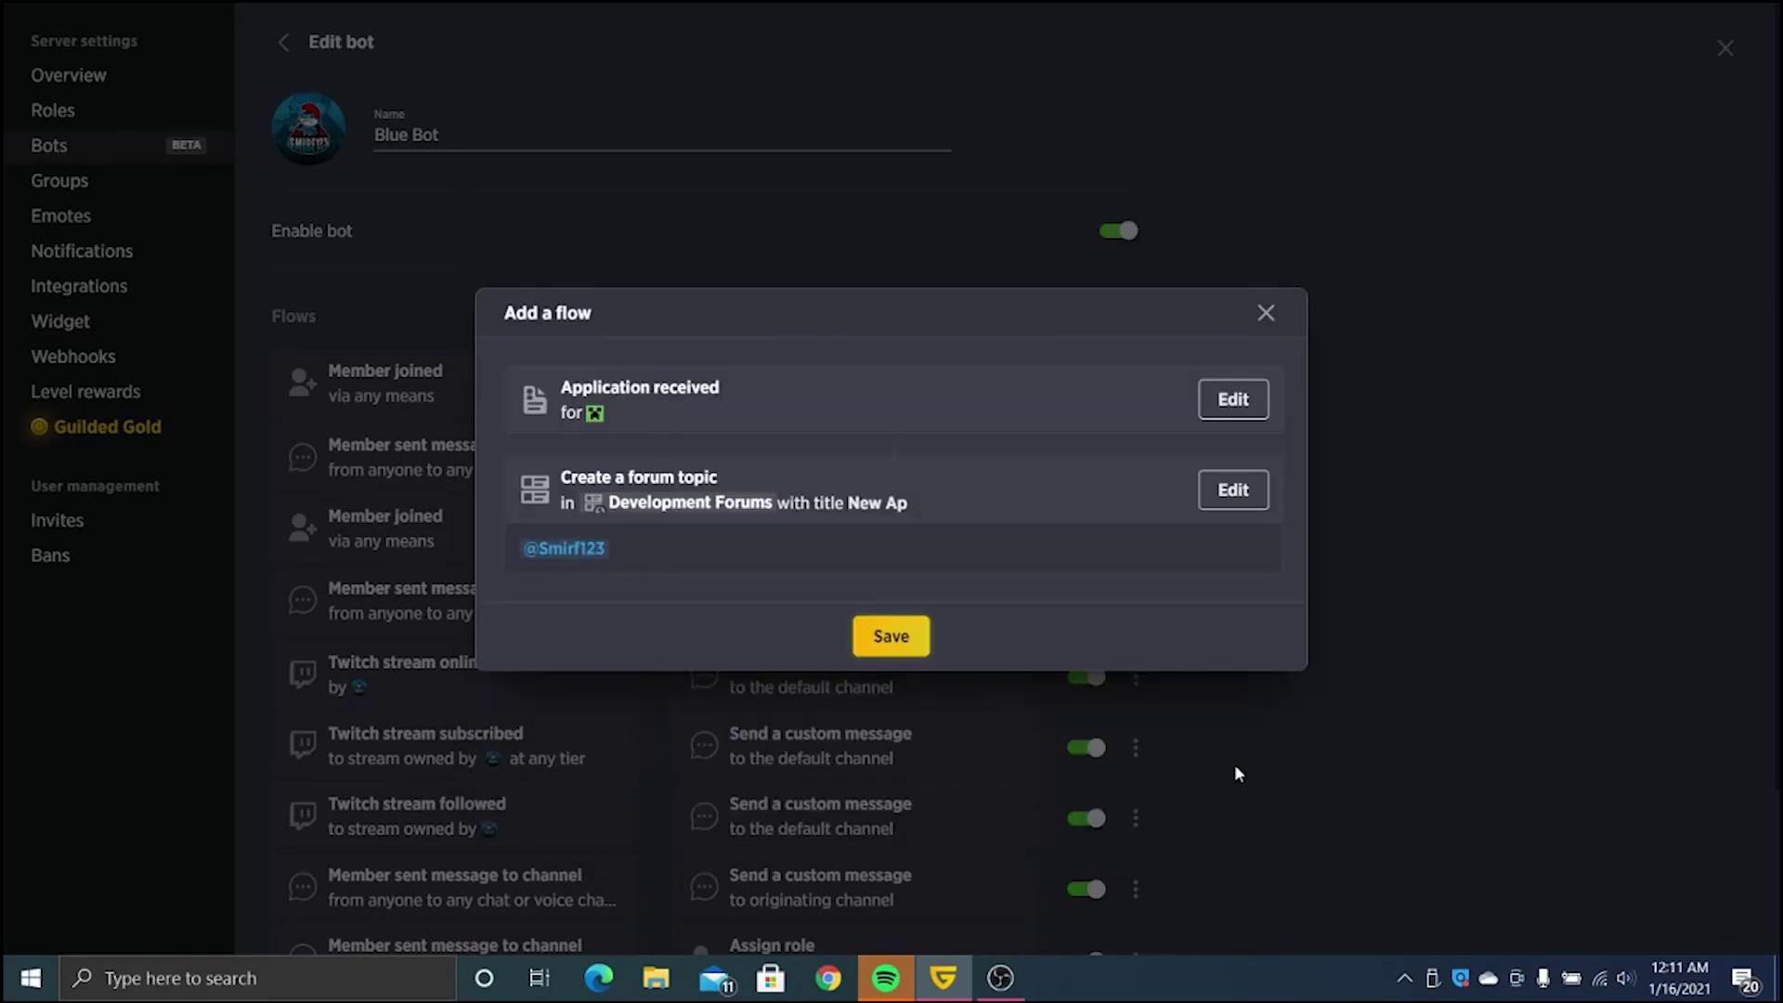
- Save the new flow and Blue Bot's changes, review its flow list and leave the server settings
left_click(891, 636)
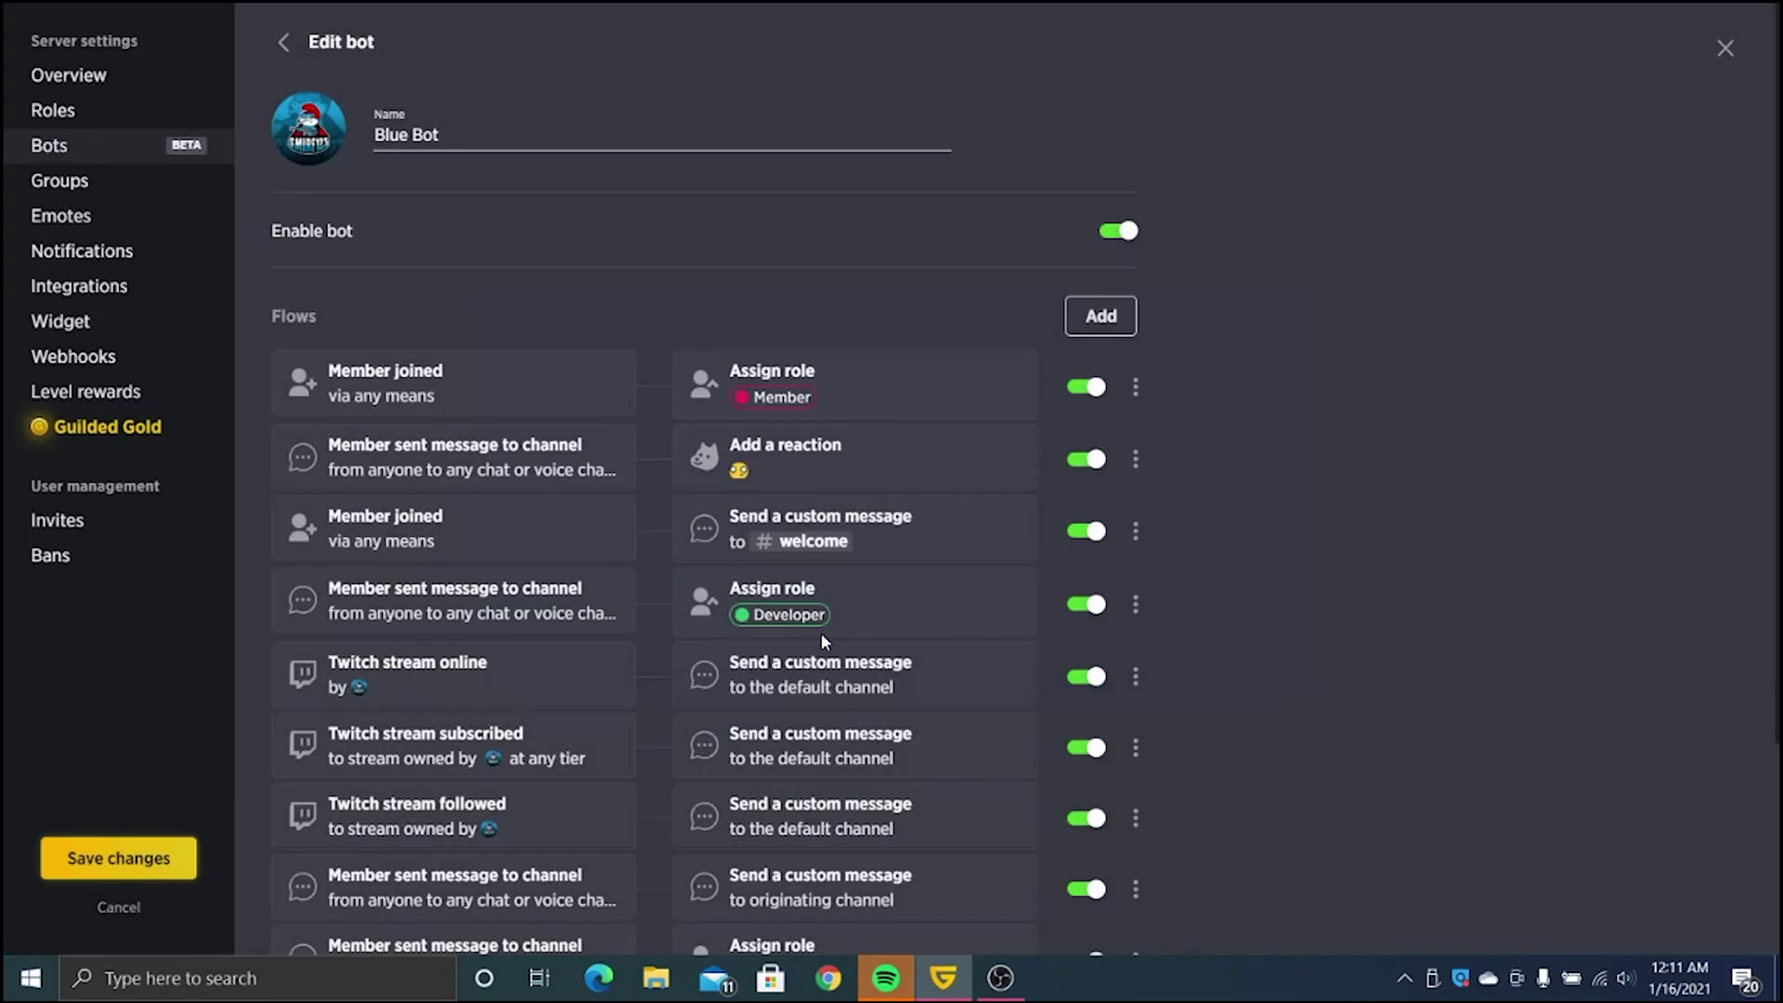
left_click(172, 862)
scroll(321, 780, "down", 3)
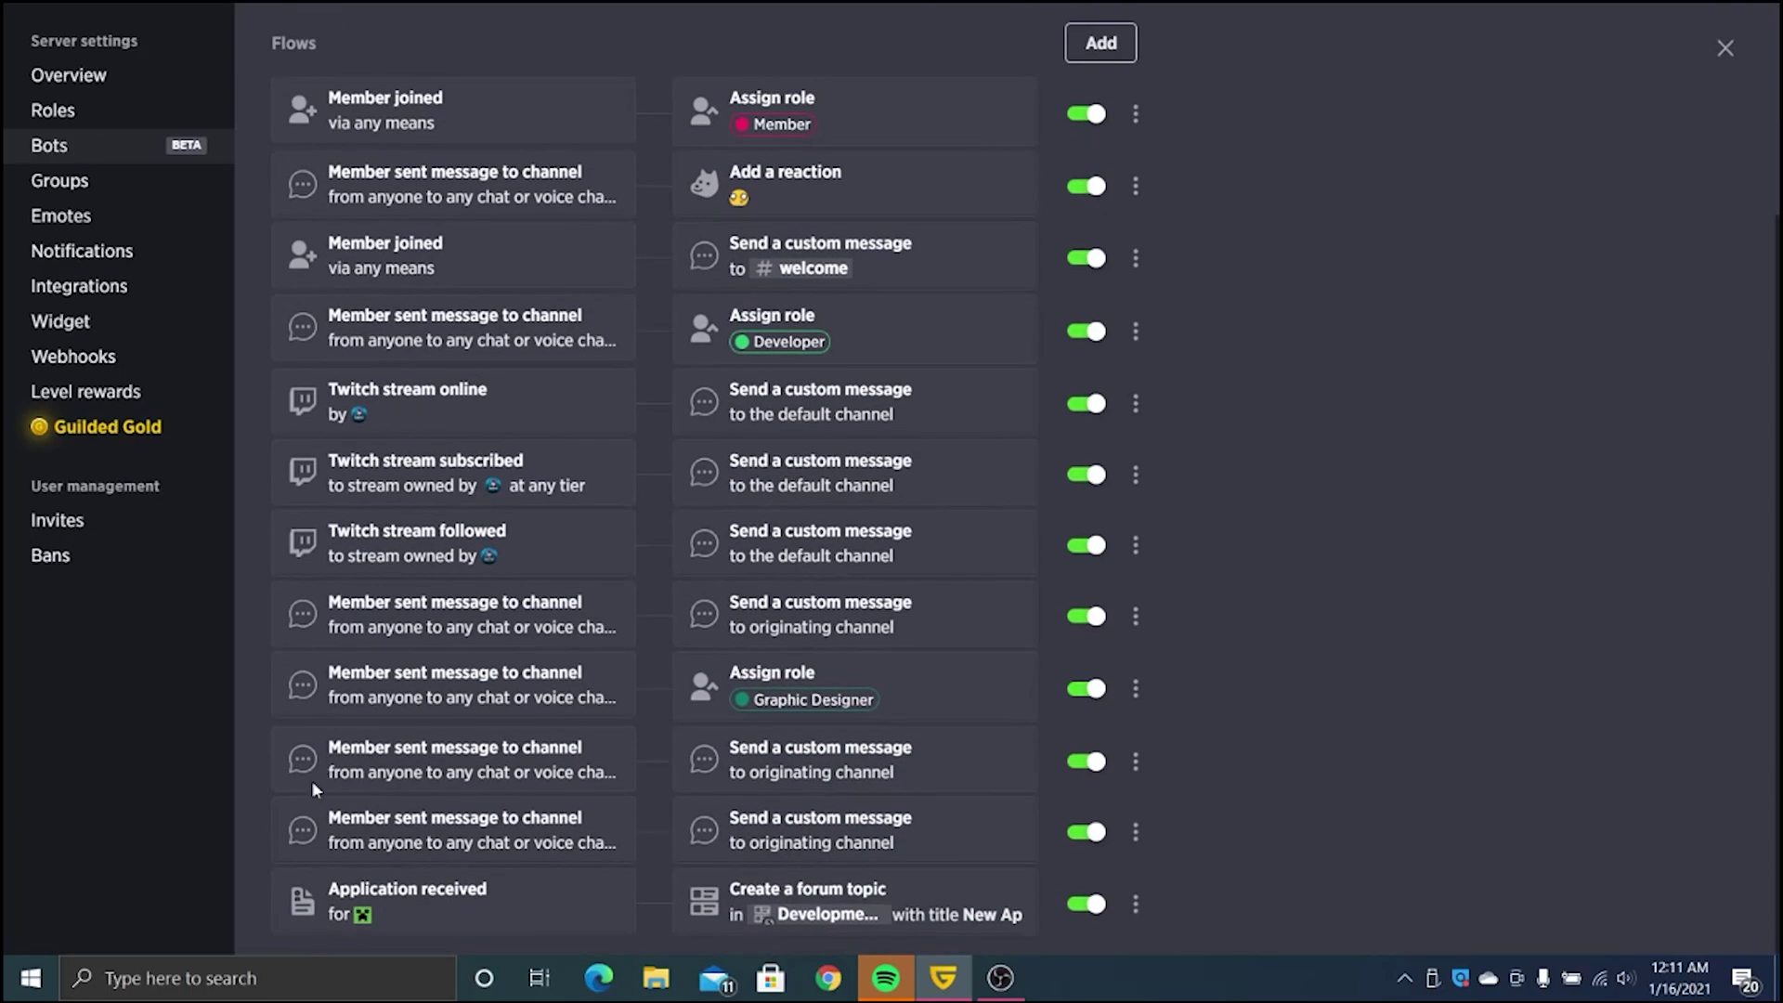
scroll(371, 808, "up", 3)
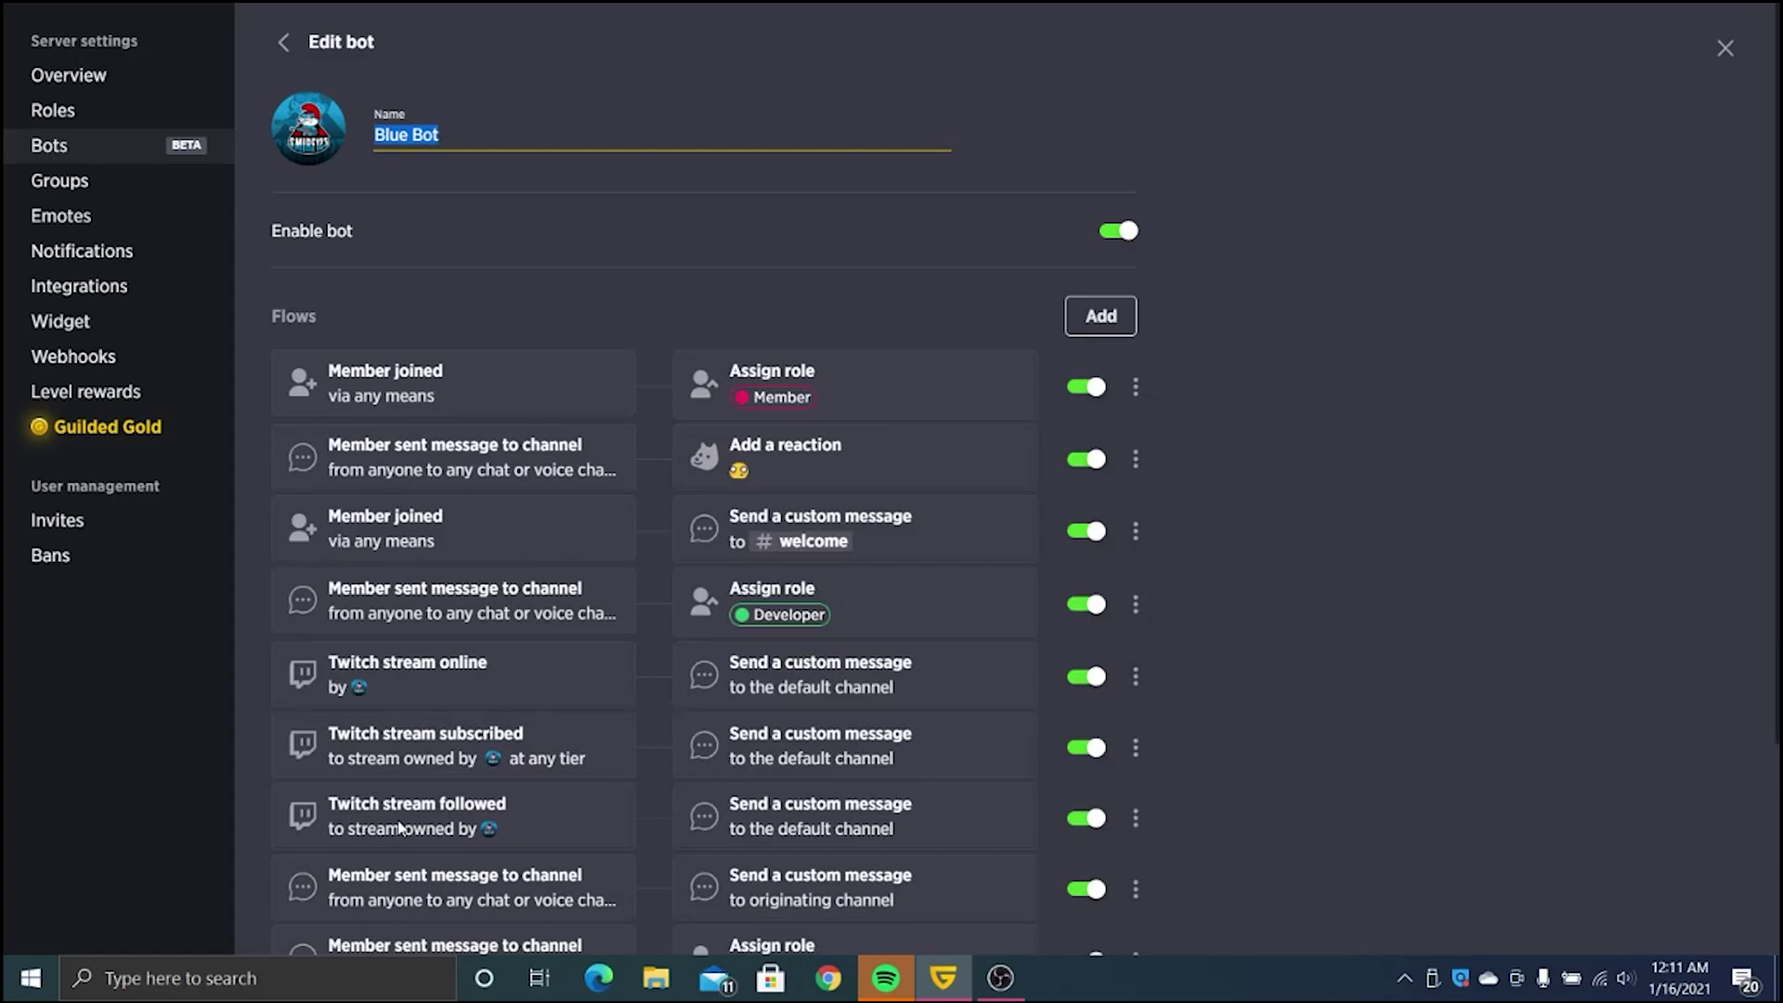
left_click(1724, 49)
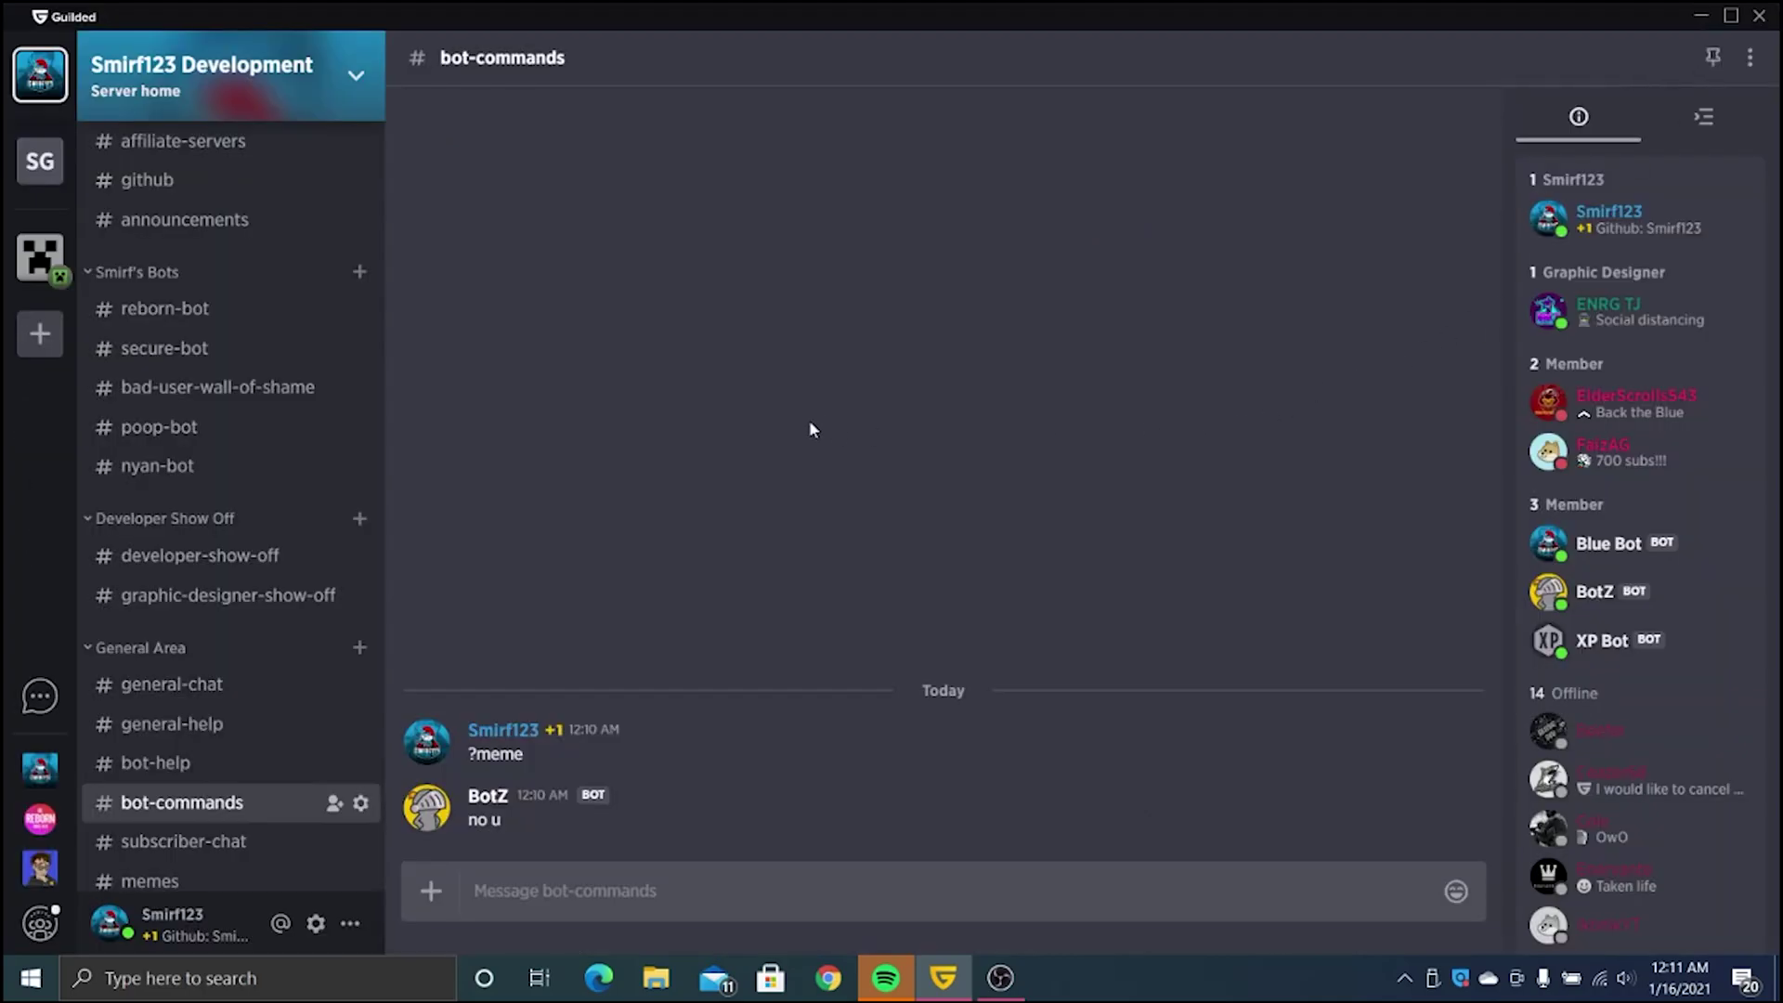